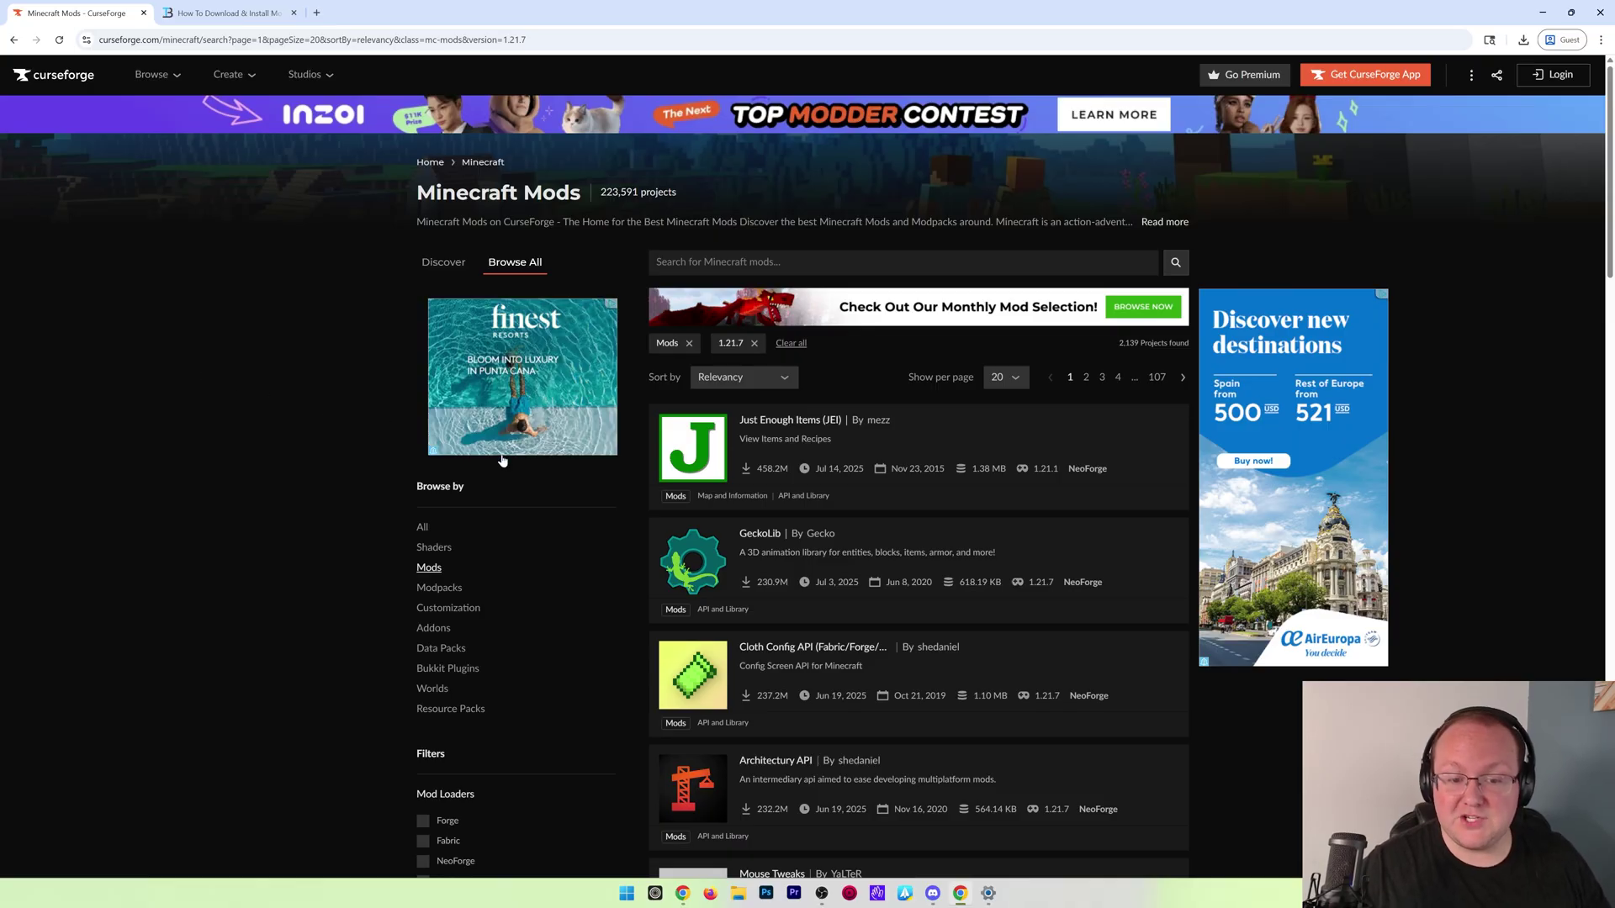
Check that 1.21.7 is the game version, then save the CurseForge Windows installer to Downloads.
{"action": "scroll", "coordinate": [818, 497], "scroll_direction": "down", "scroll_amount": 5}
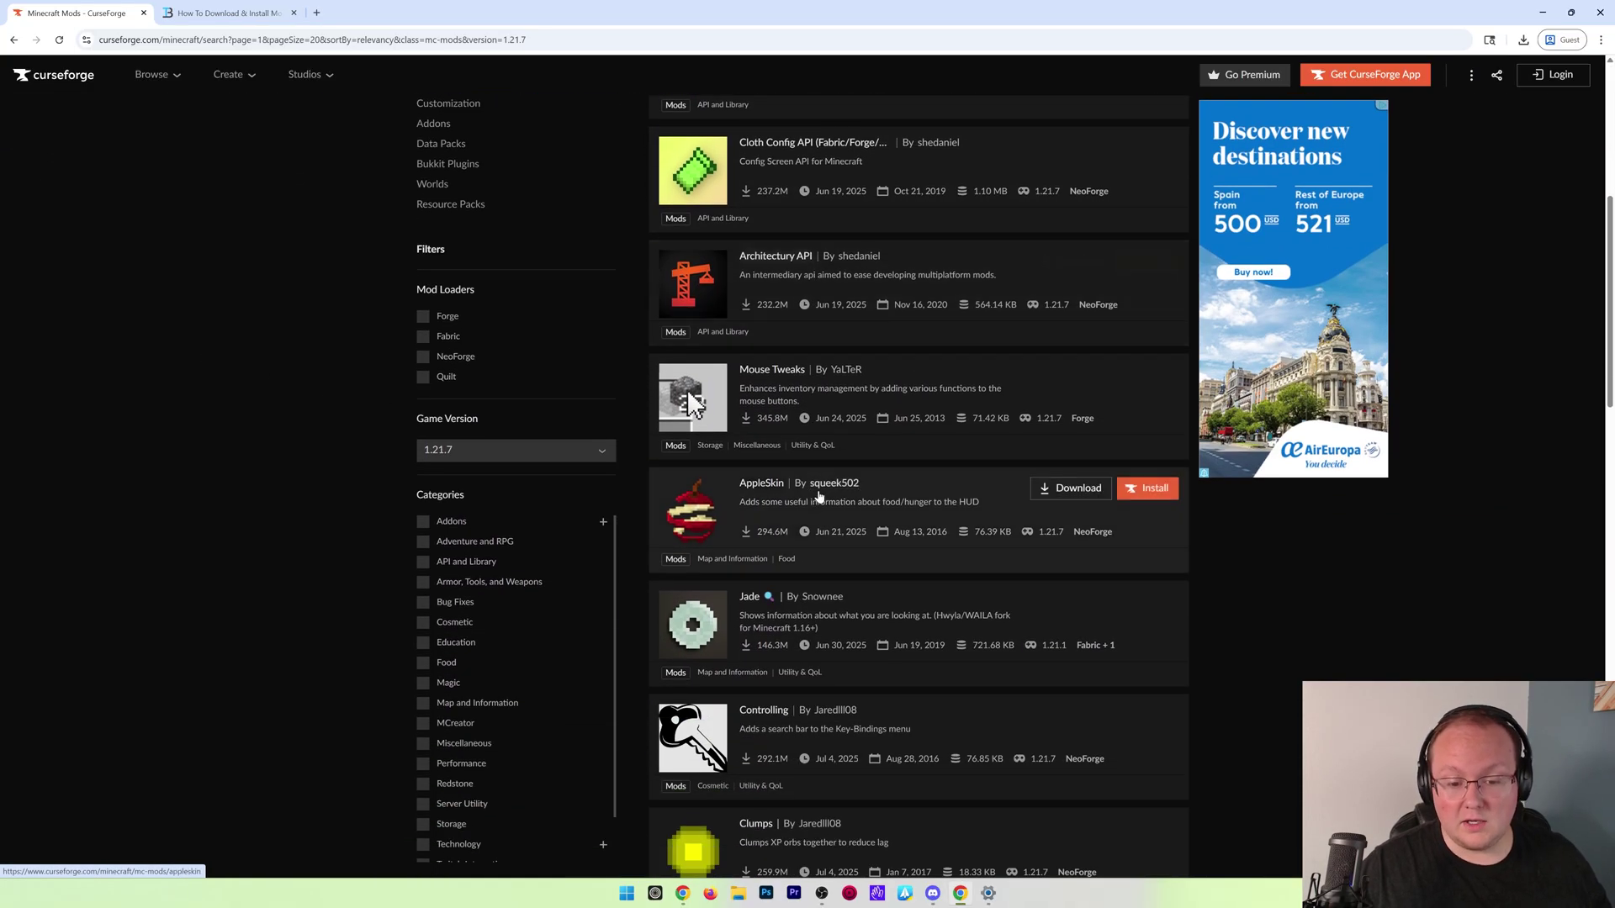
{"action": "scroll", "coordinate": [820, 500], "scroll_direction": "down", "scroll_amount": 4}
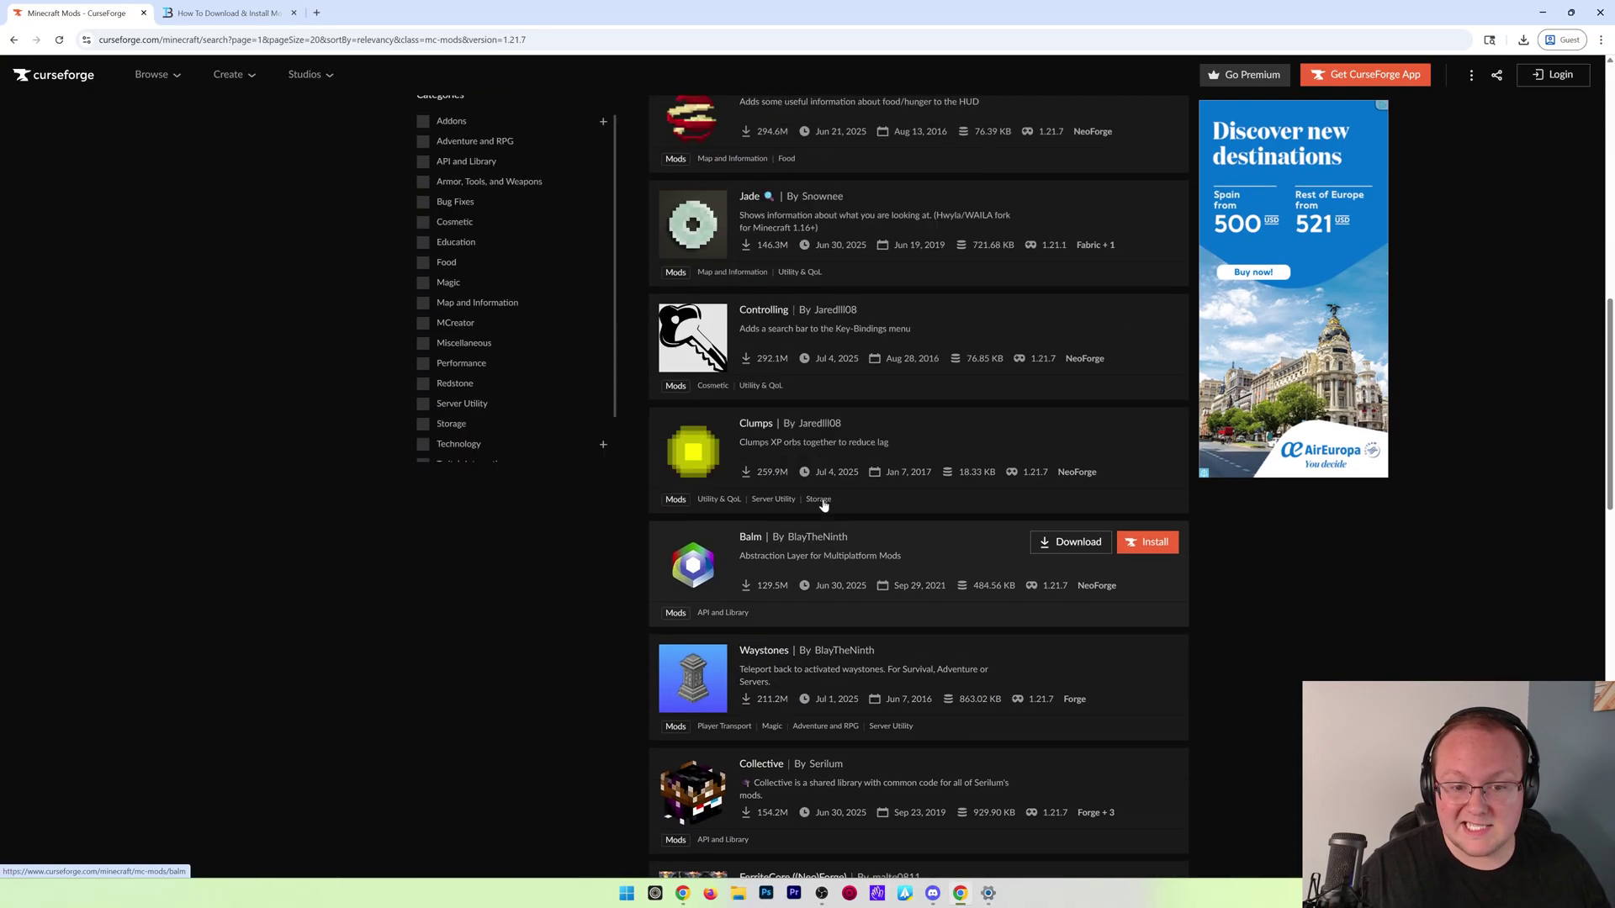
{"action": "scroll", "coordinate": [688, 516], "scroll_direction": "up", "scroll_amount": 6}
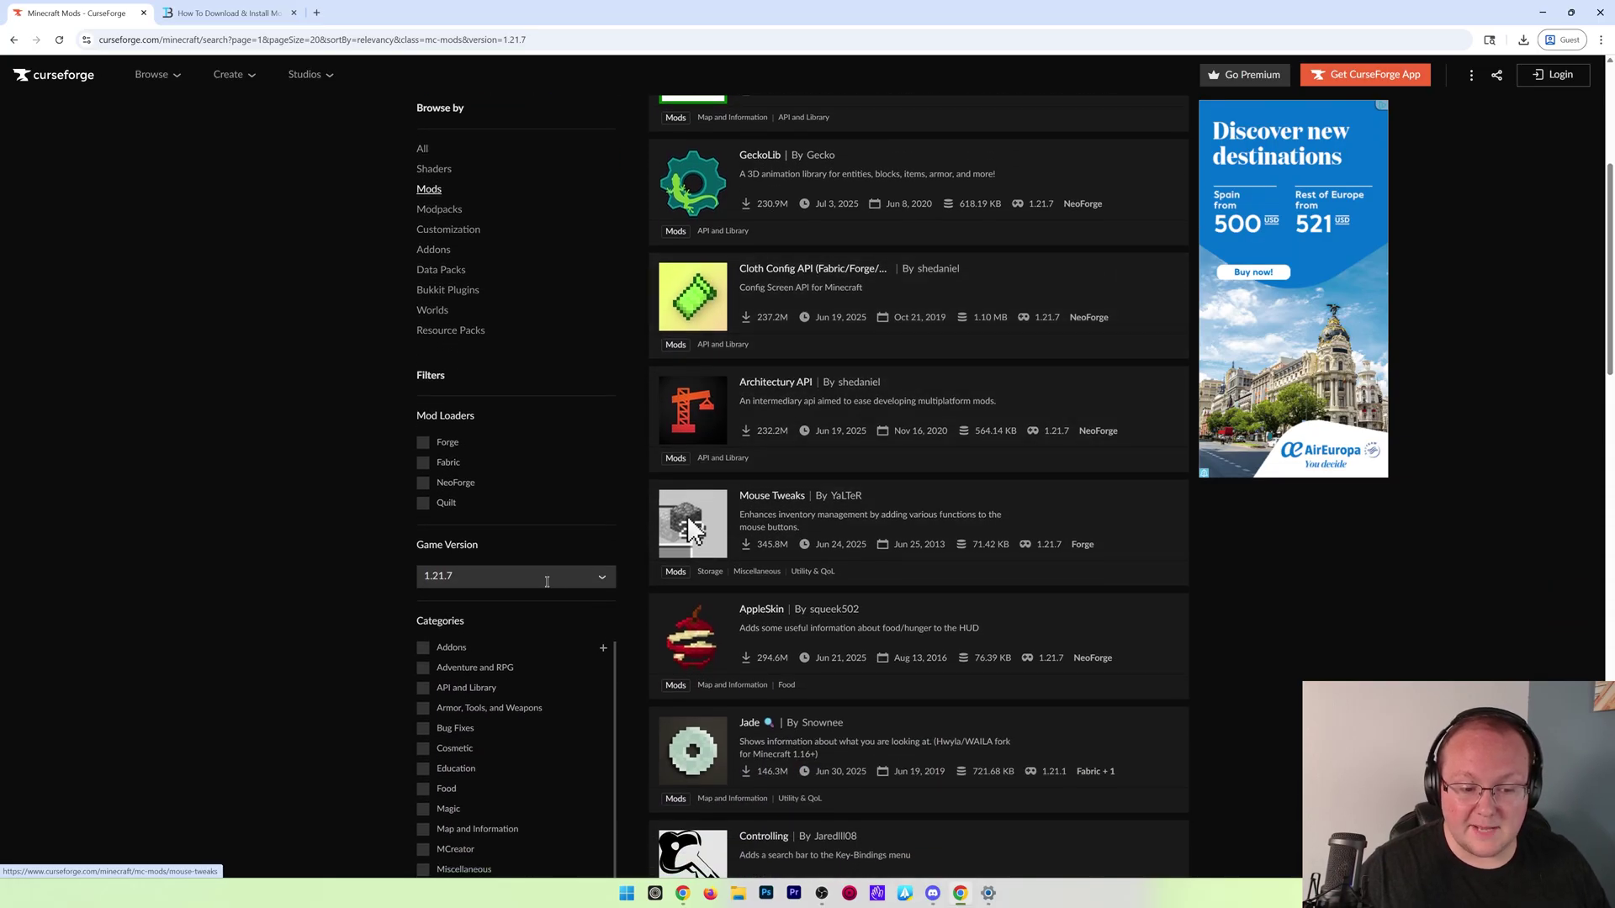
{"action": "left_click", "coordinate": [547, 582]}
{"action": "scroll", "coordinate": [518, 653], "scroll_direction": "down", "scroll_amount": 3}
{"action": "left_click", "coordinate": [416, 445]}
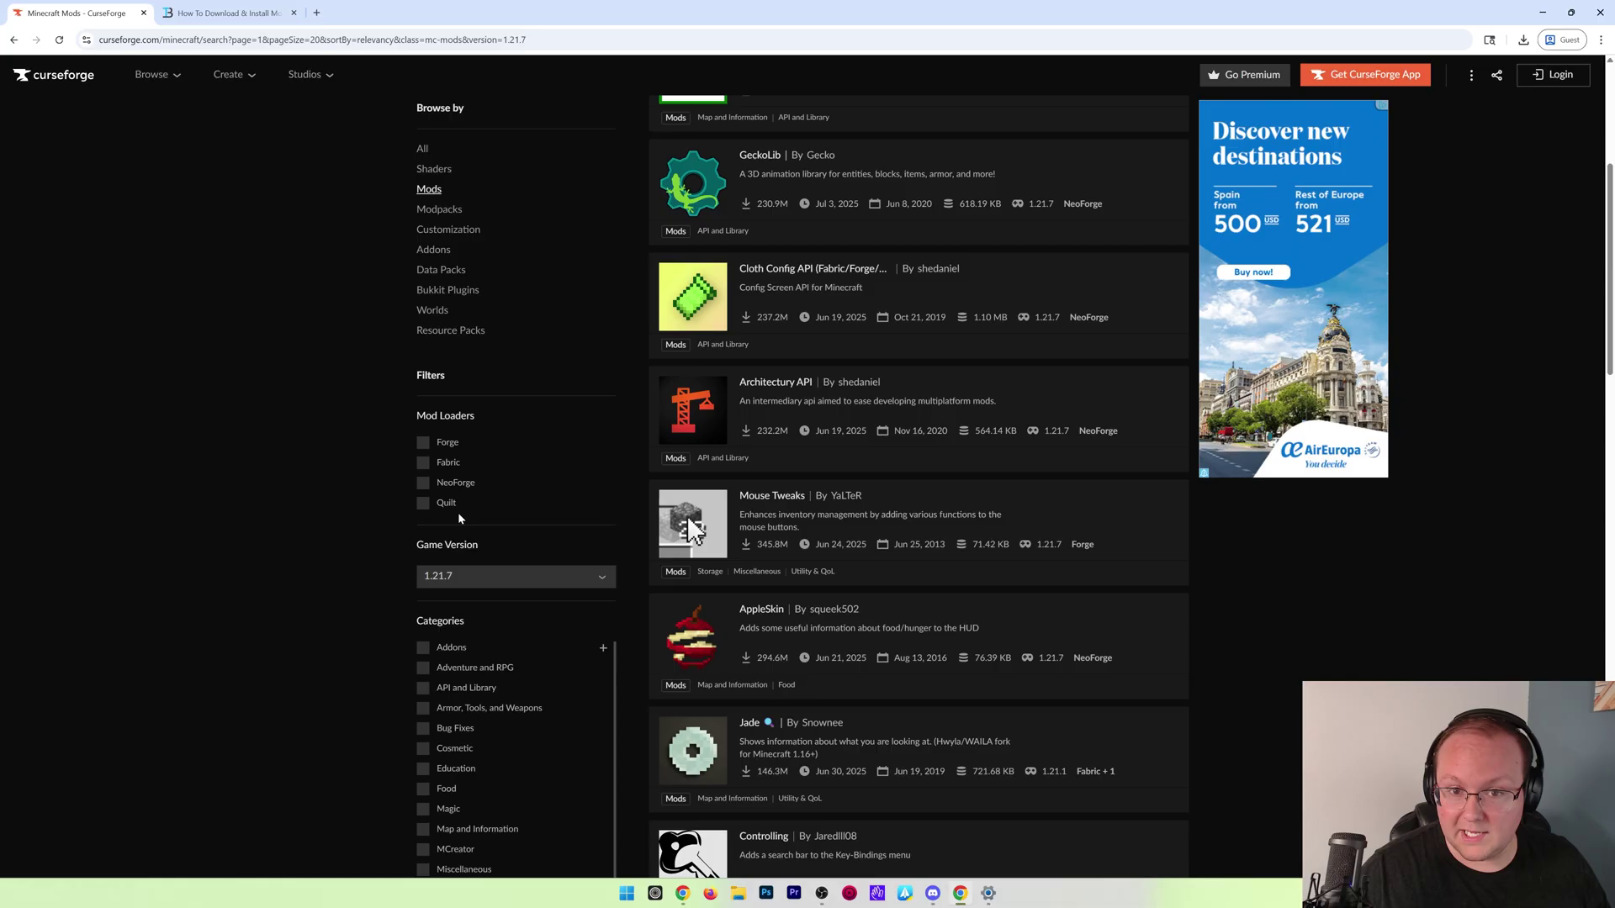
{"action": "scroll", "coordinate": [694, 530], "scroll_direction": "up", "scroll_amount": 4}
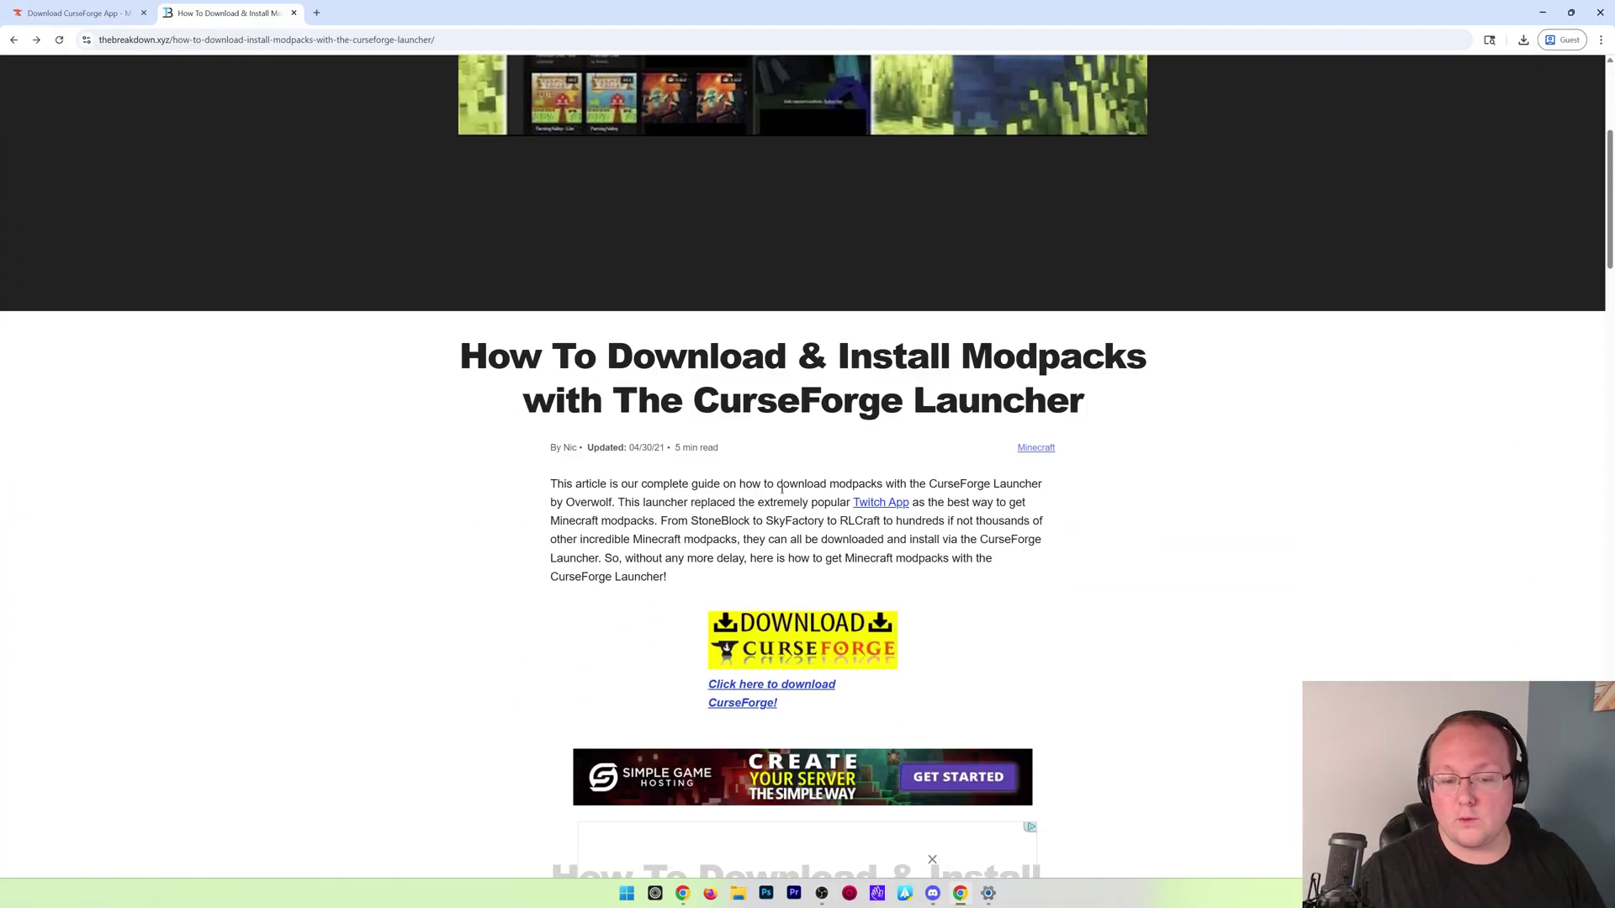
{"action": "left_click", "coordinate": [800, 637]}
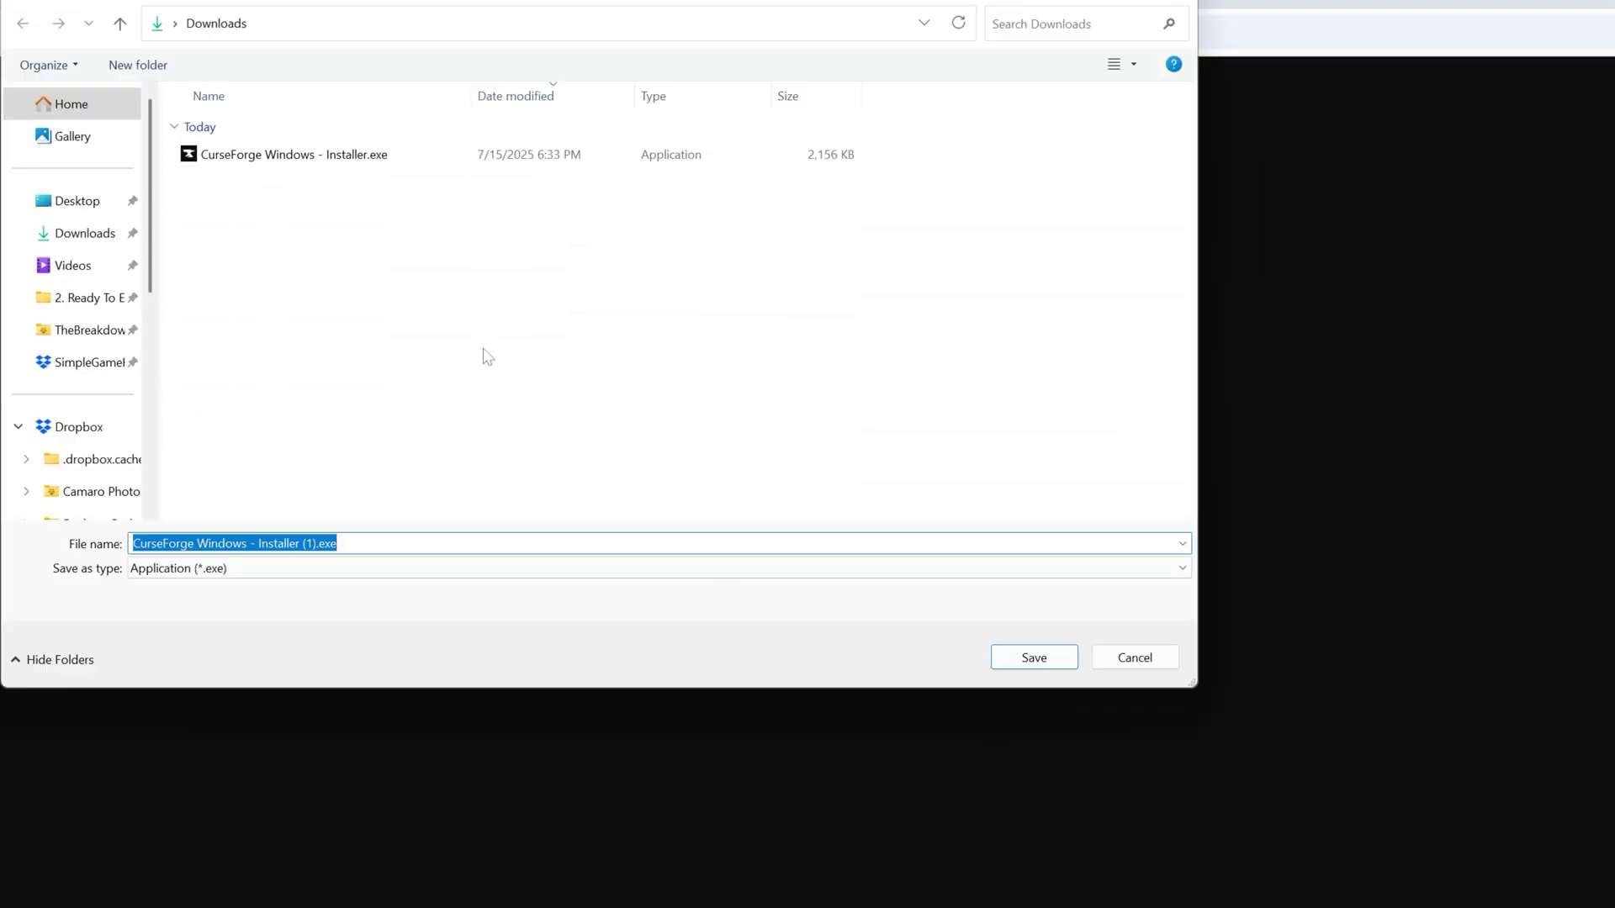
{"action": "left_click", "coordinate": [1033, 658]}
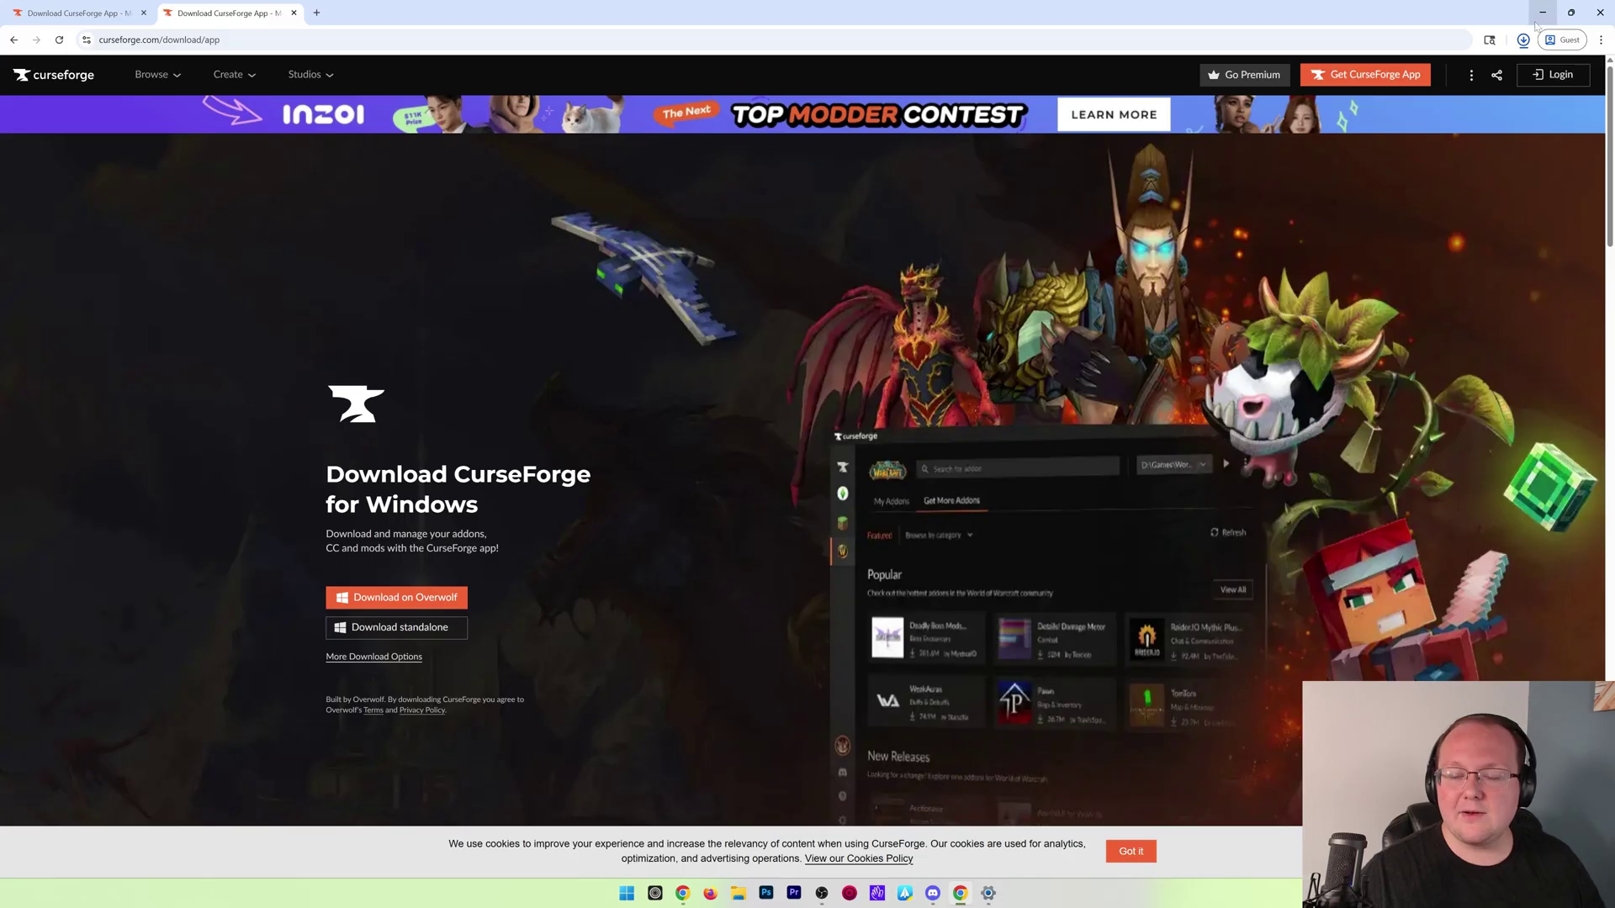
Launch the CurseForge installer from the Downloads folder in File Explorer.
{"action": "left_click", "coordinate": [1542, 12]}
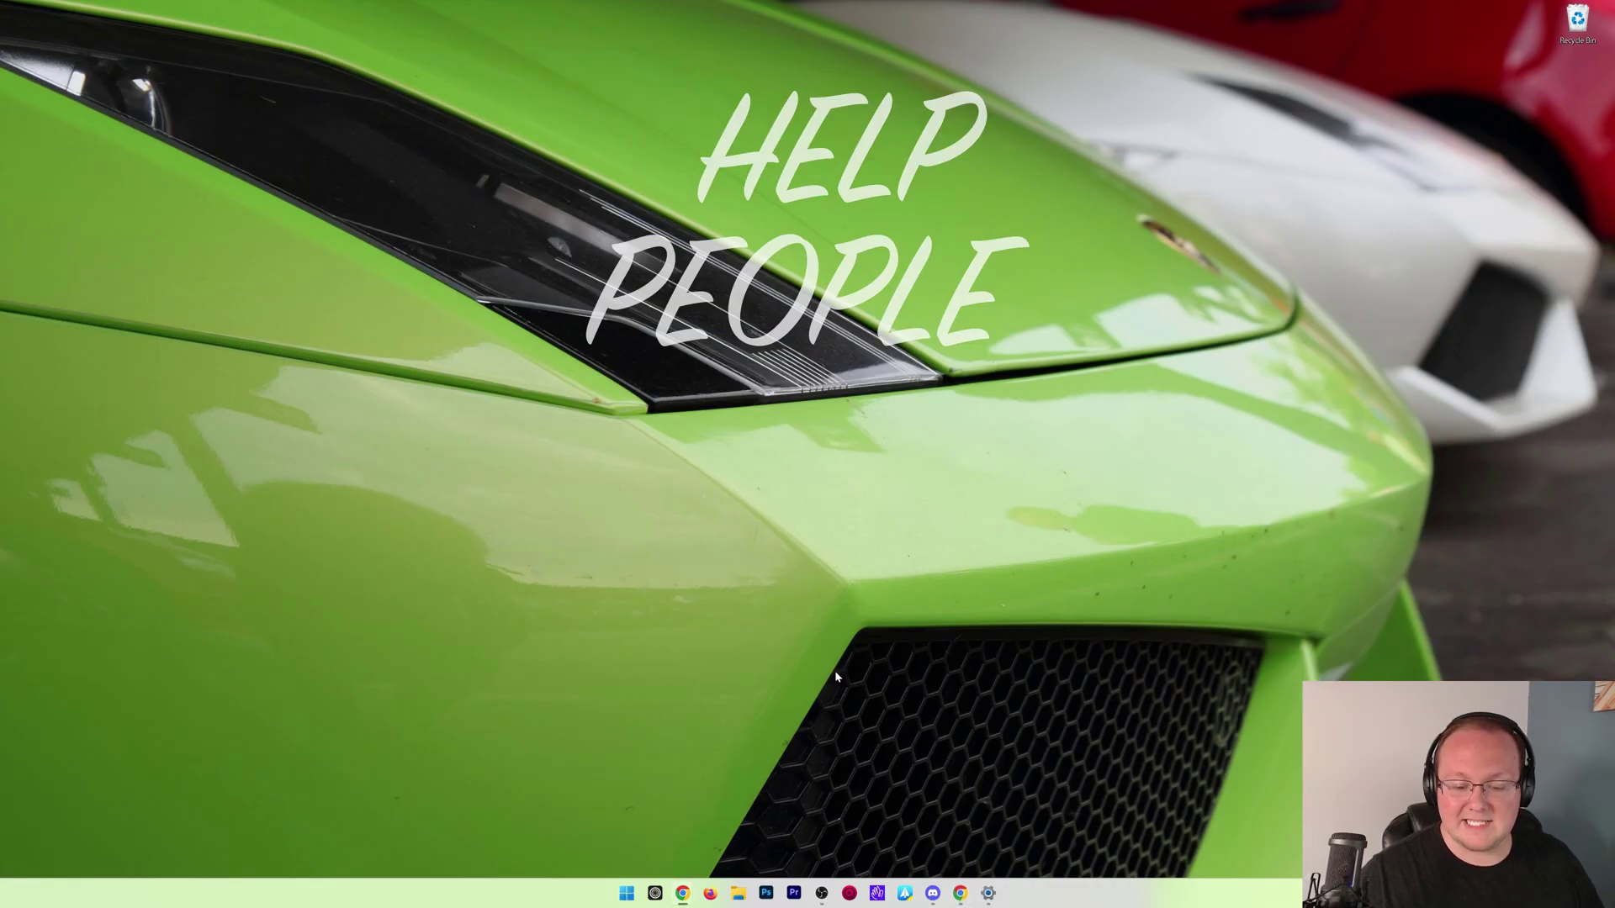
{"action": "key", "text": "super+e"}
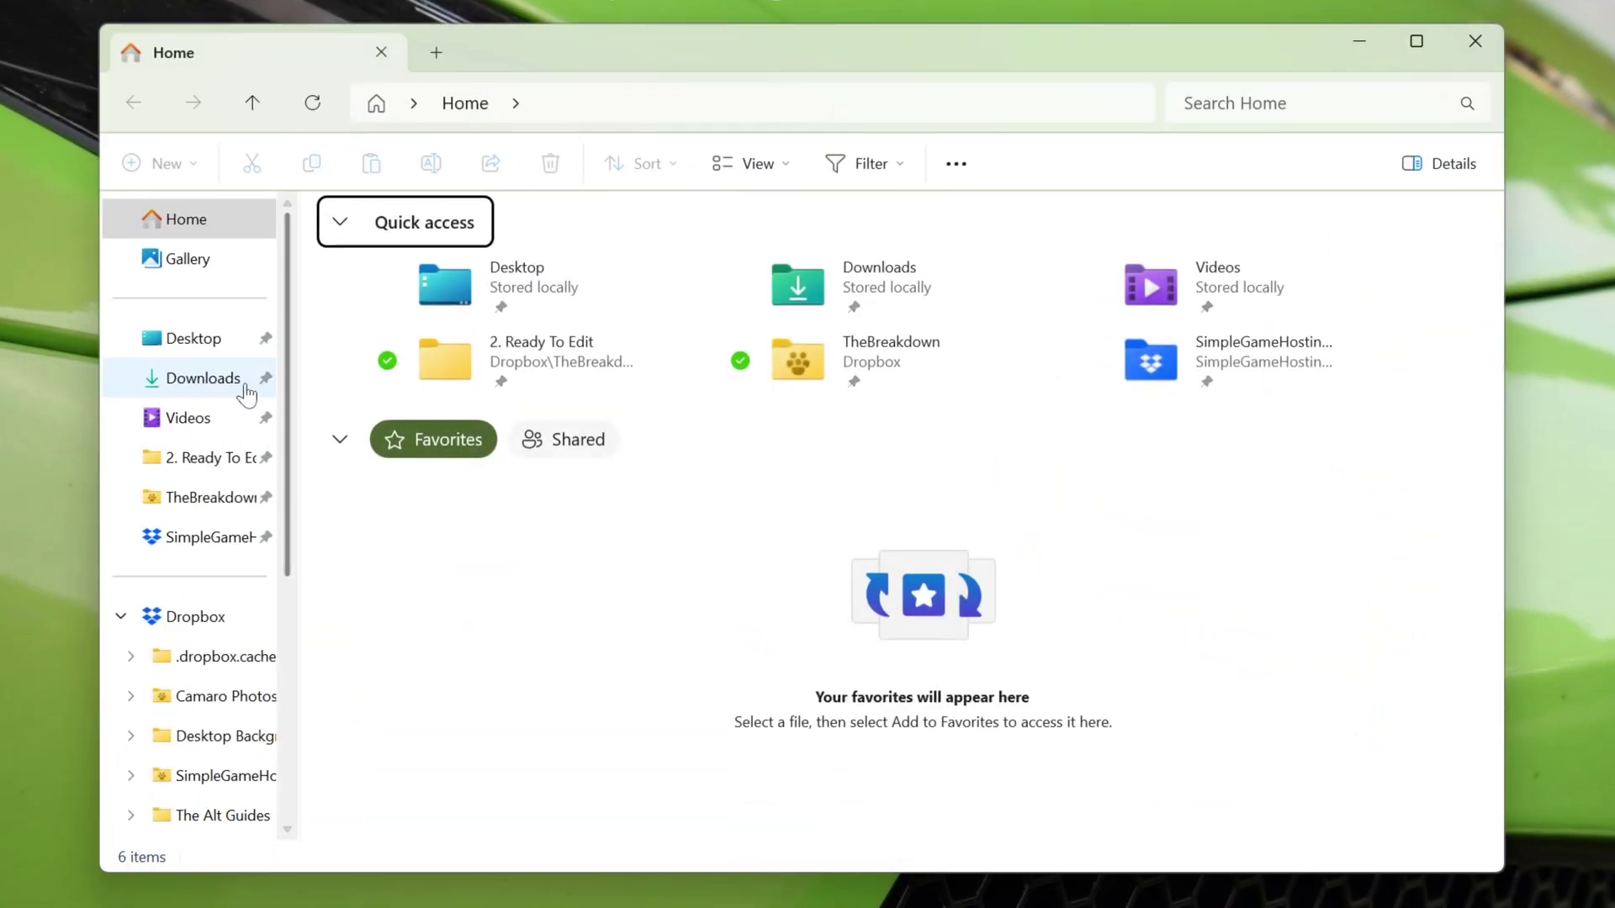
{"action": "left_click", "coordinate": [253, 379]}
{"action": "left_click", "coordinate": [453, 324]}
{"action": "double_click", "coordinate": [449, 319]}
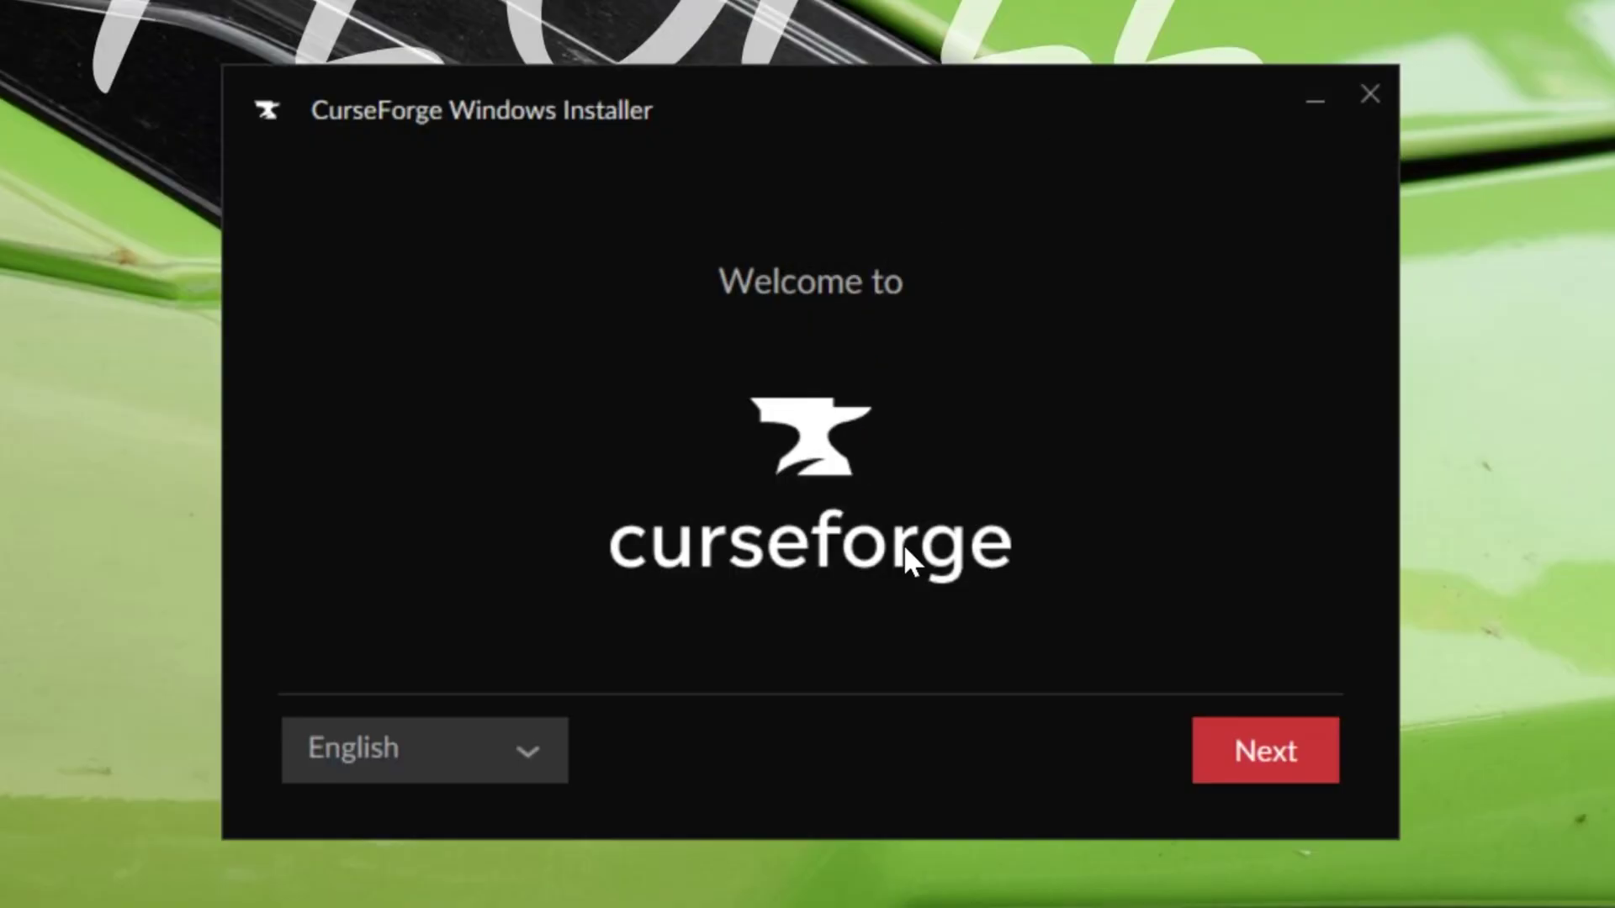
Accept the terms and age confirmation, then start installing to the default folder.
{"action": "left_click", "coordinate": [1219, 757]}
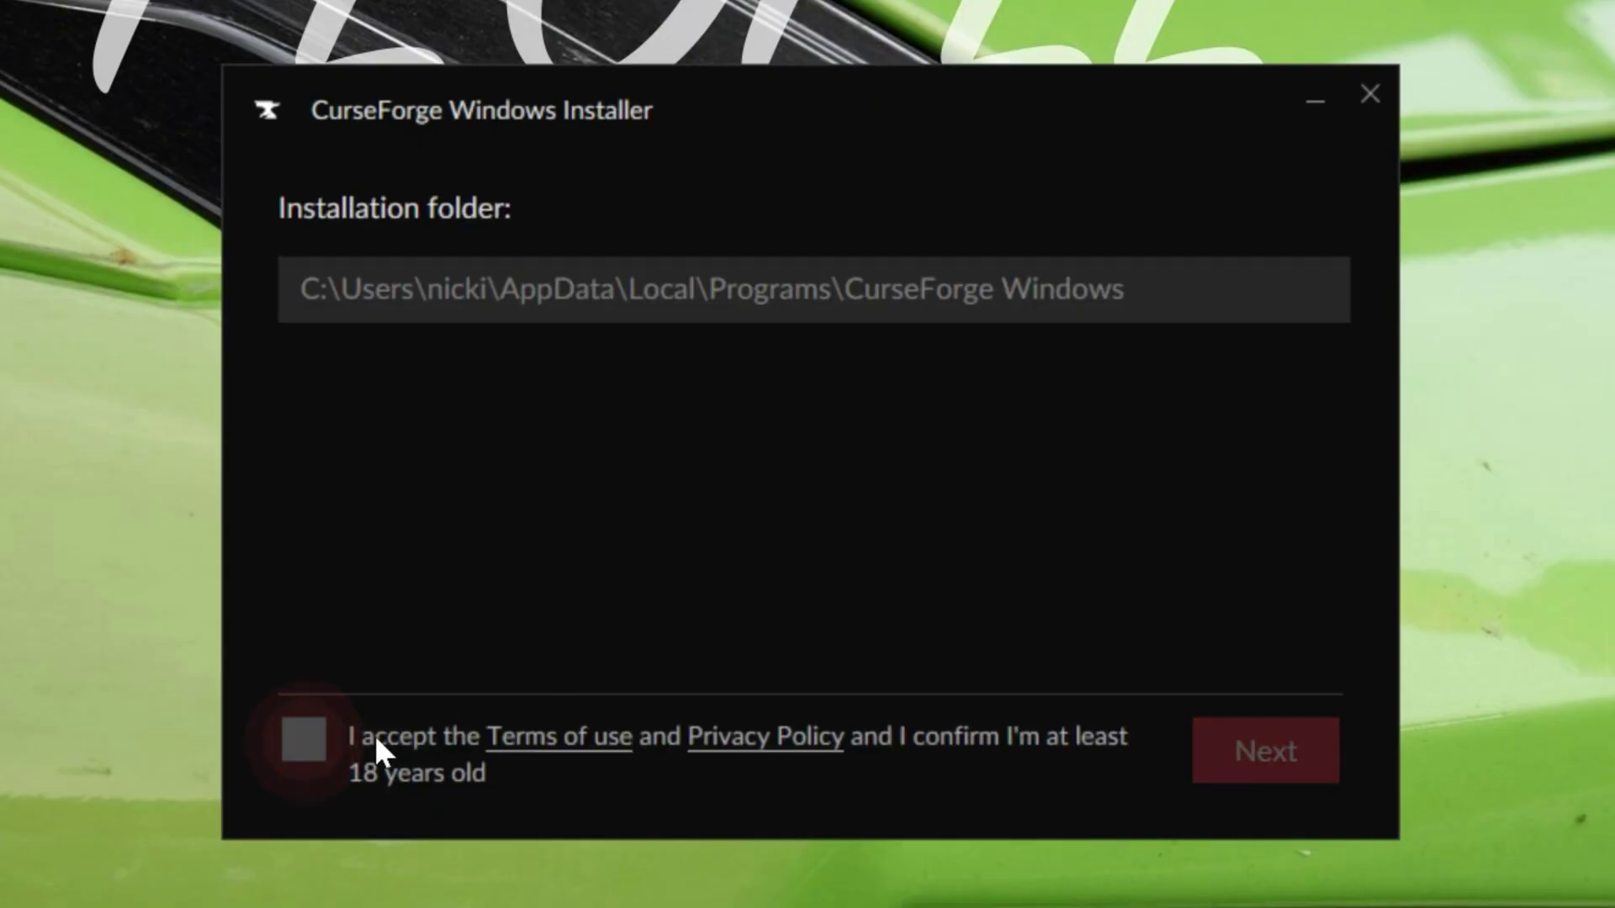
{"action": "left_click", "coordinate": [305, 740]}
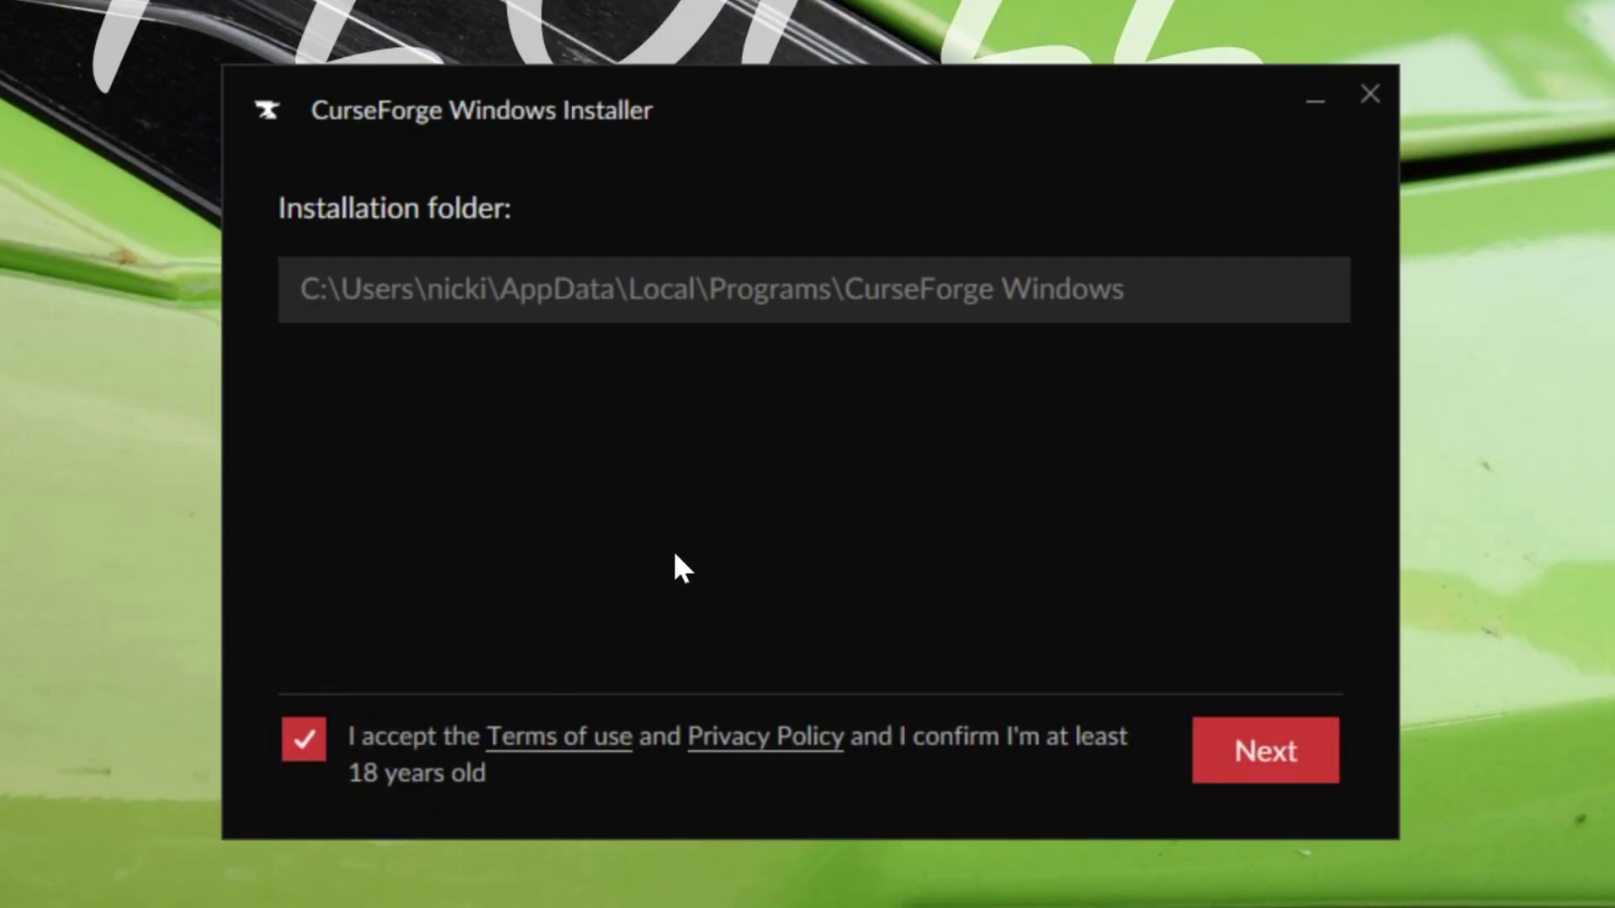
{"action": "left_click", "coordinate": [1295, 779]}
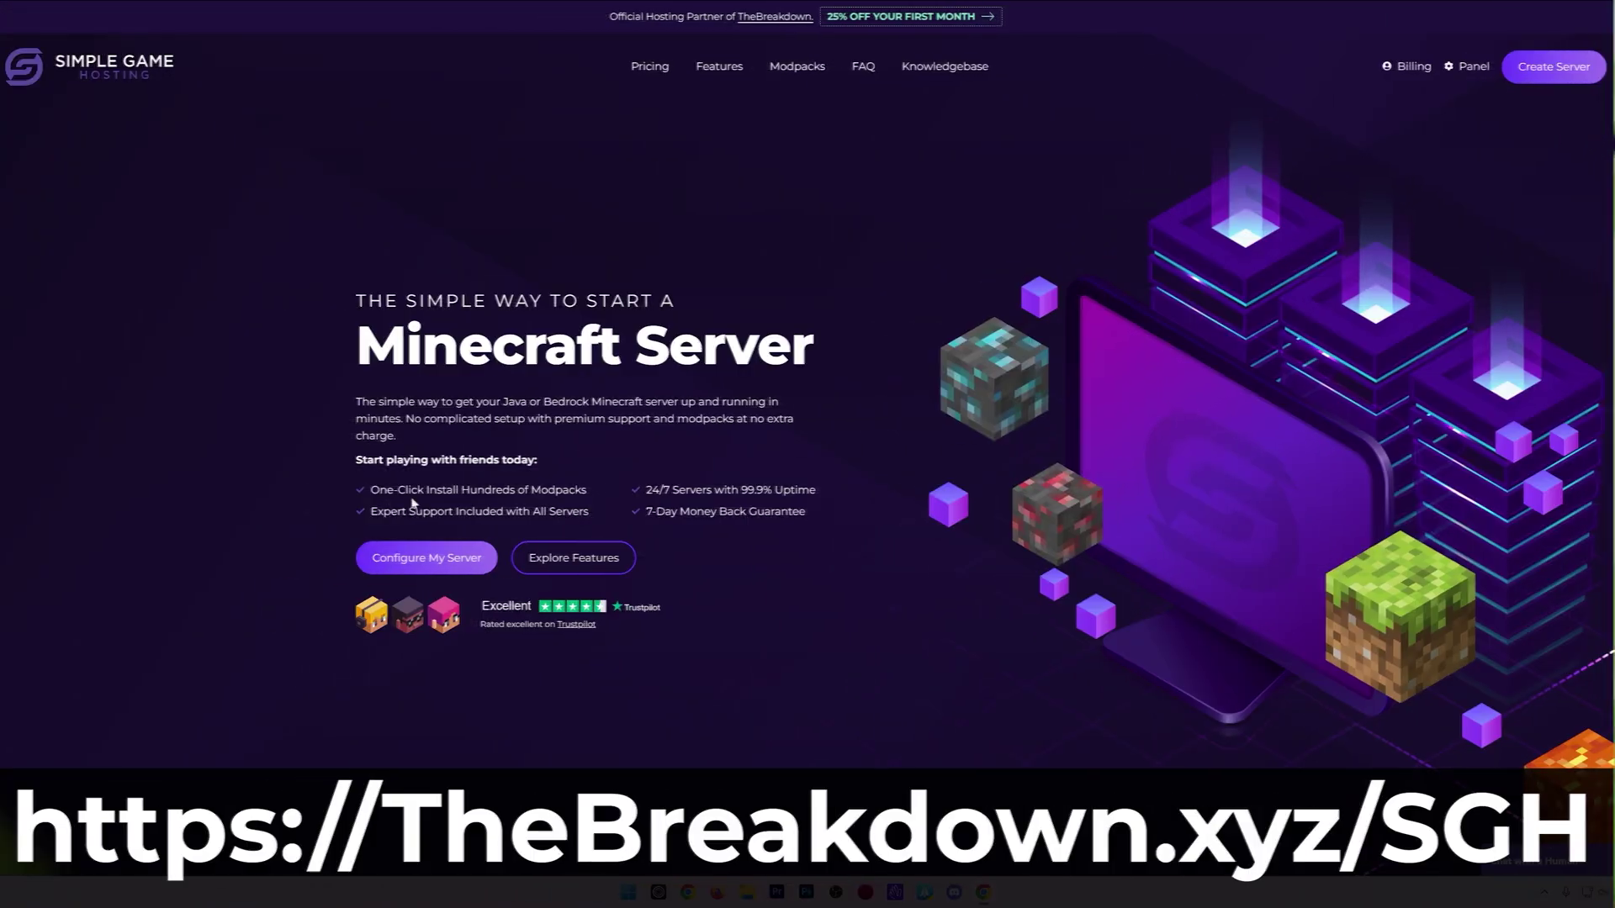
{"action": "scroll", "coordinate": [408, 487], "scroll_direction": "down", "scroll_amount": 5}
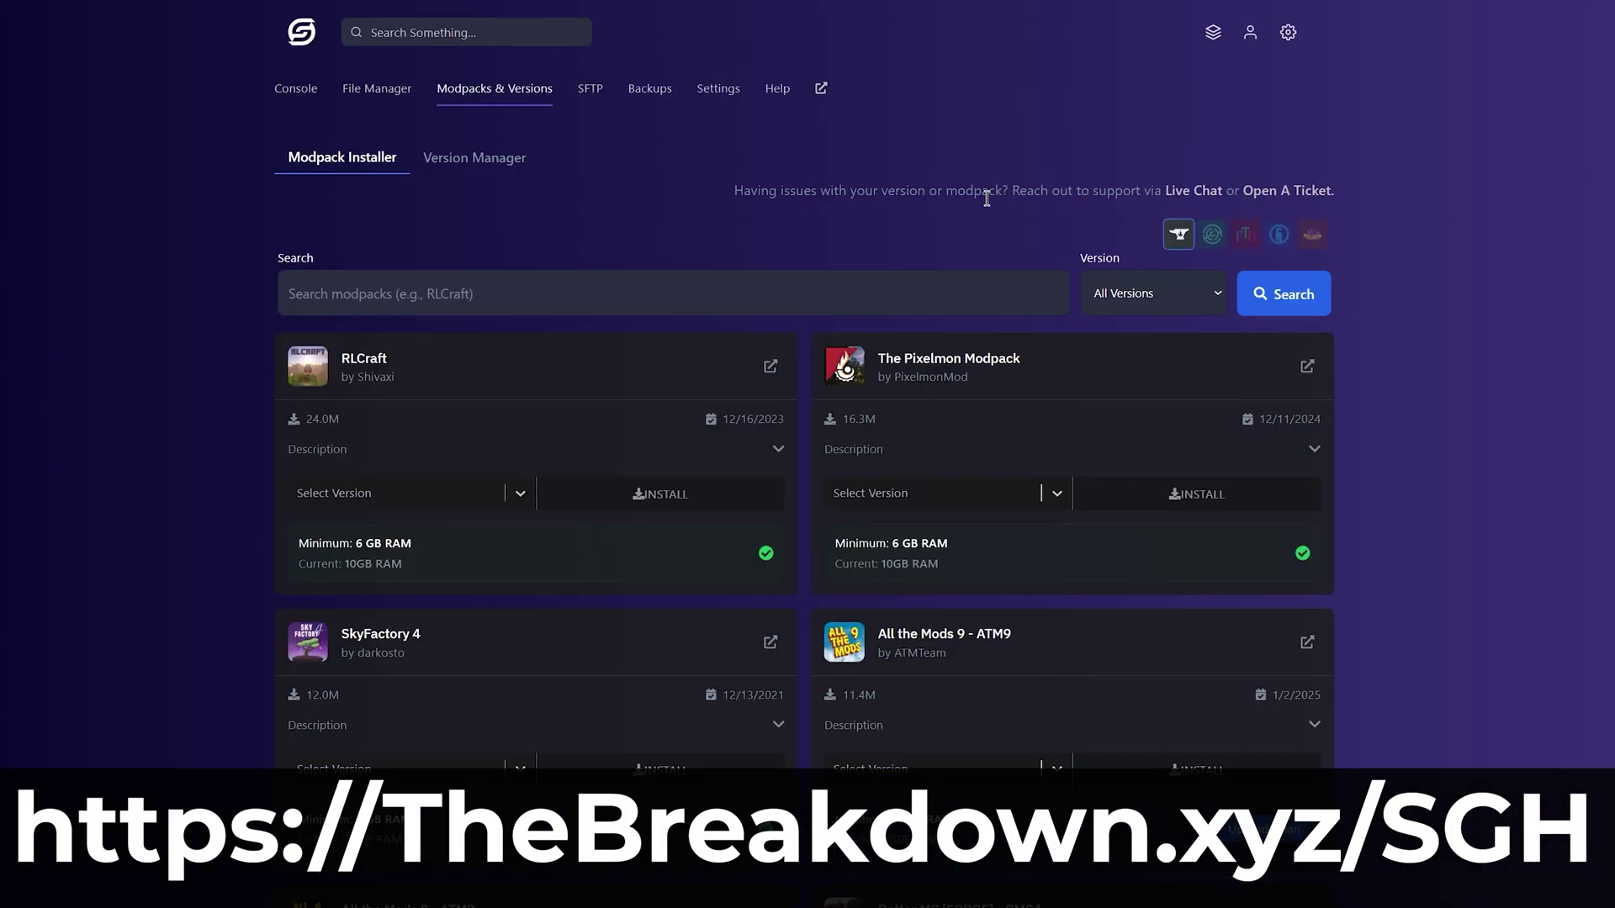
Browse the FTB and Technic modpack lists in the Modpack Installer.
{"action": "left_click", "coordinate": [1245, 239]}
{"action": "left_click", "coordinate": [1279, 238]}
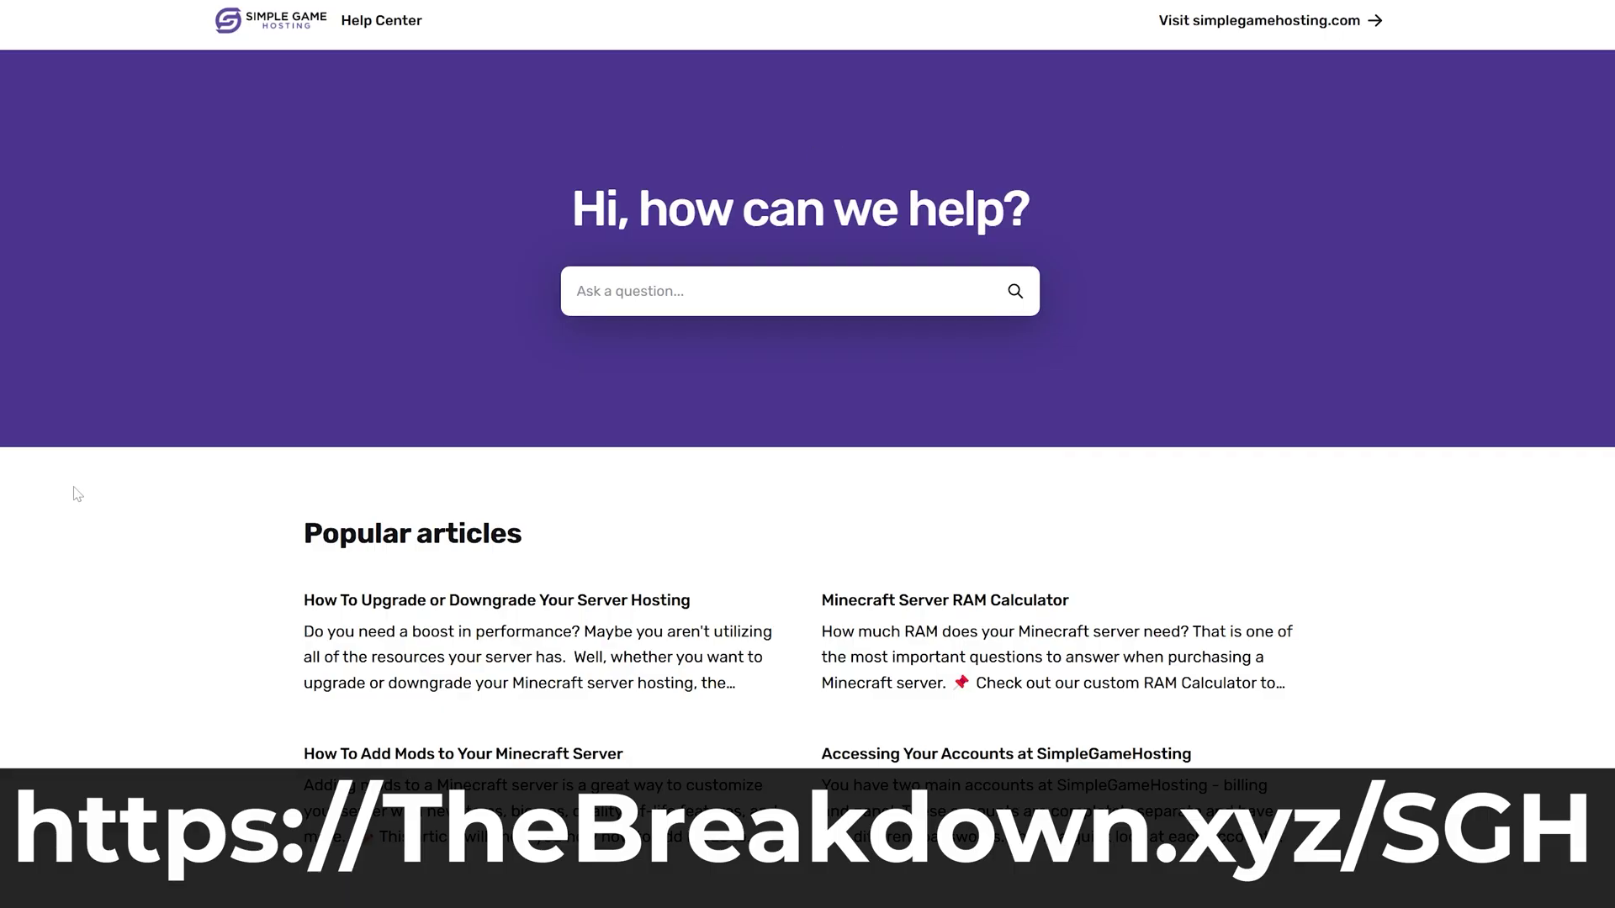
{"action": "scroll", "coordinate": [73, 491], "scroll_direction": "down", "scroll_amount": 5}
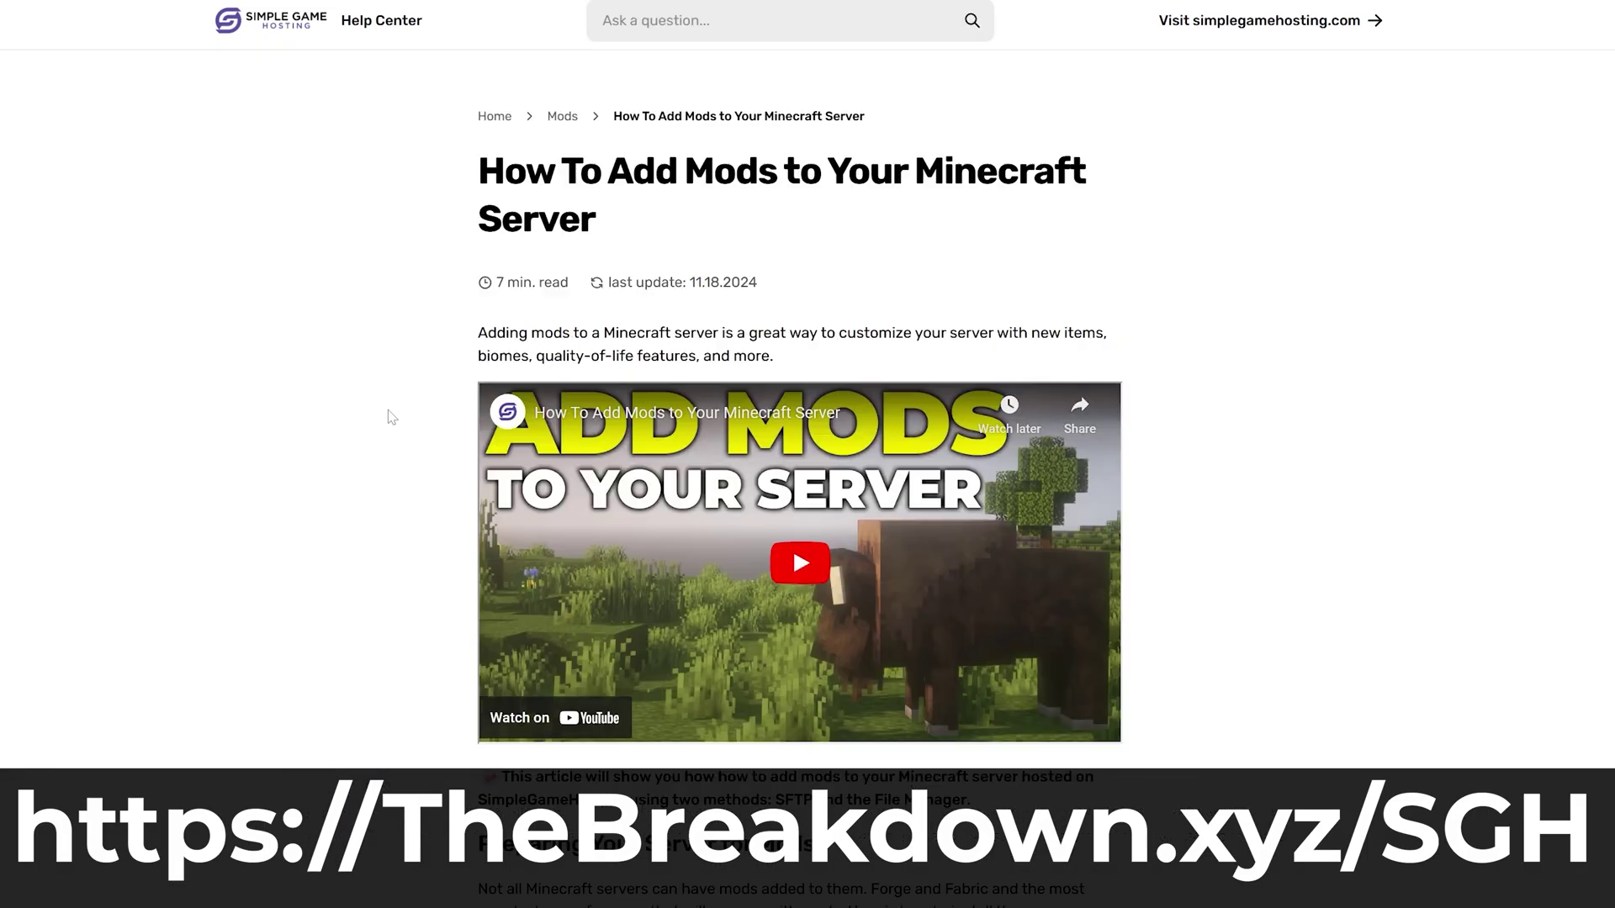
{"action": "scroll", "coordinate": [391, 417], "scroll_direction": "down", "scroll_amount": 10}
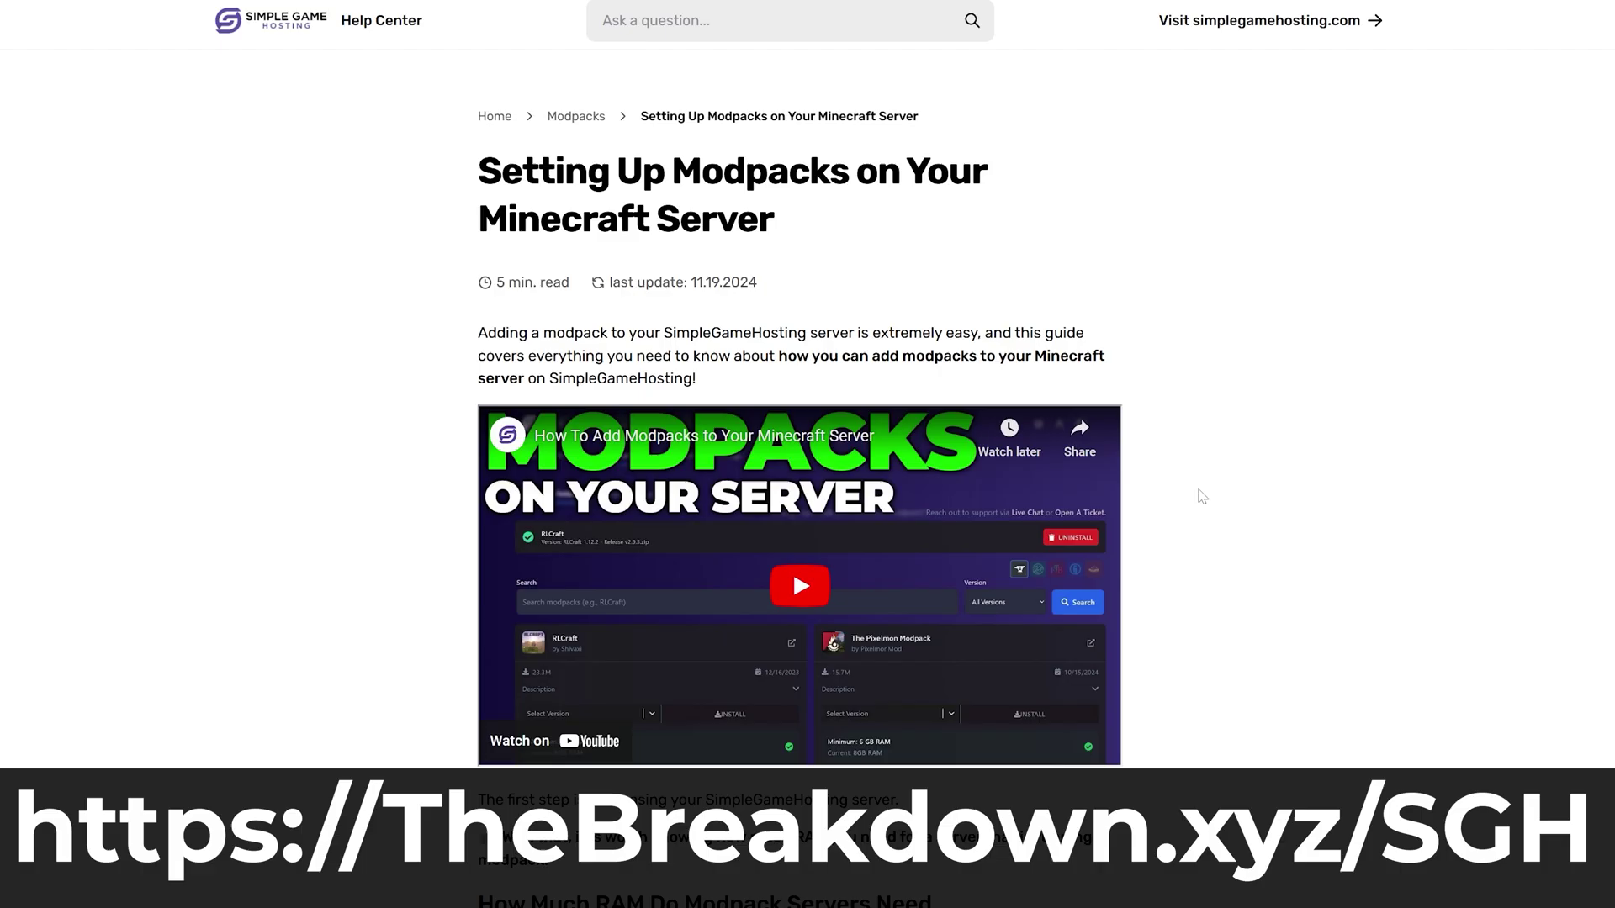
{"action": "scroll", "coordinate": [1202, 497], "scroll_direction": "down", "scroll_amount": 15}
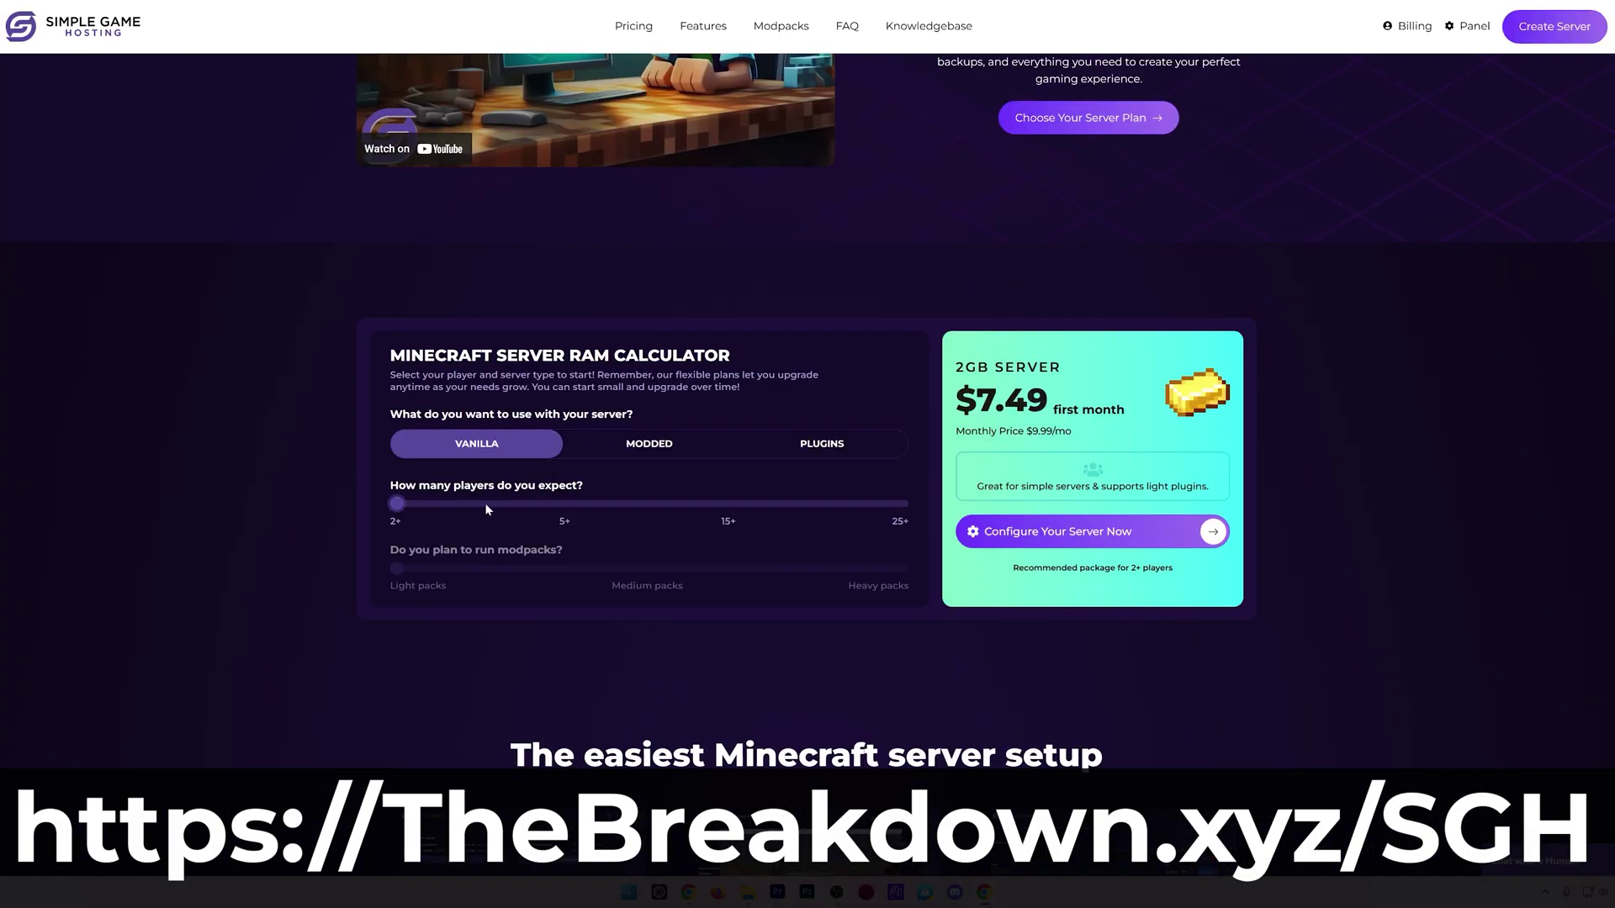
Estimate RAM for a modded hardcore server with more players in the calculator.
{"action": "left_click_drag", "start_coordinate": [397, 503], "coordinate": [704, 508]}
{"action": "left_click", "coordinate": [622, 456]}
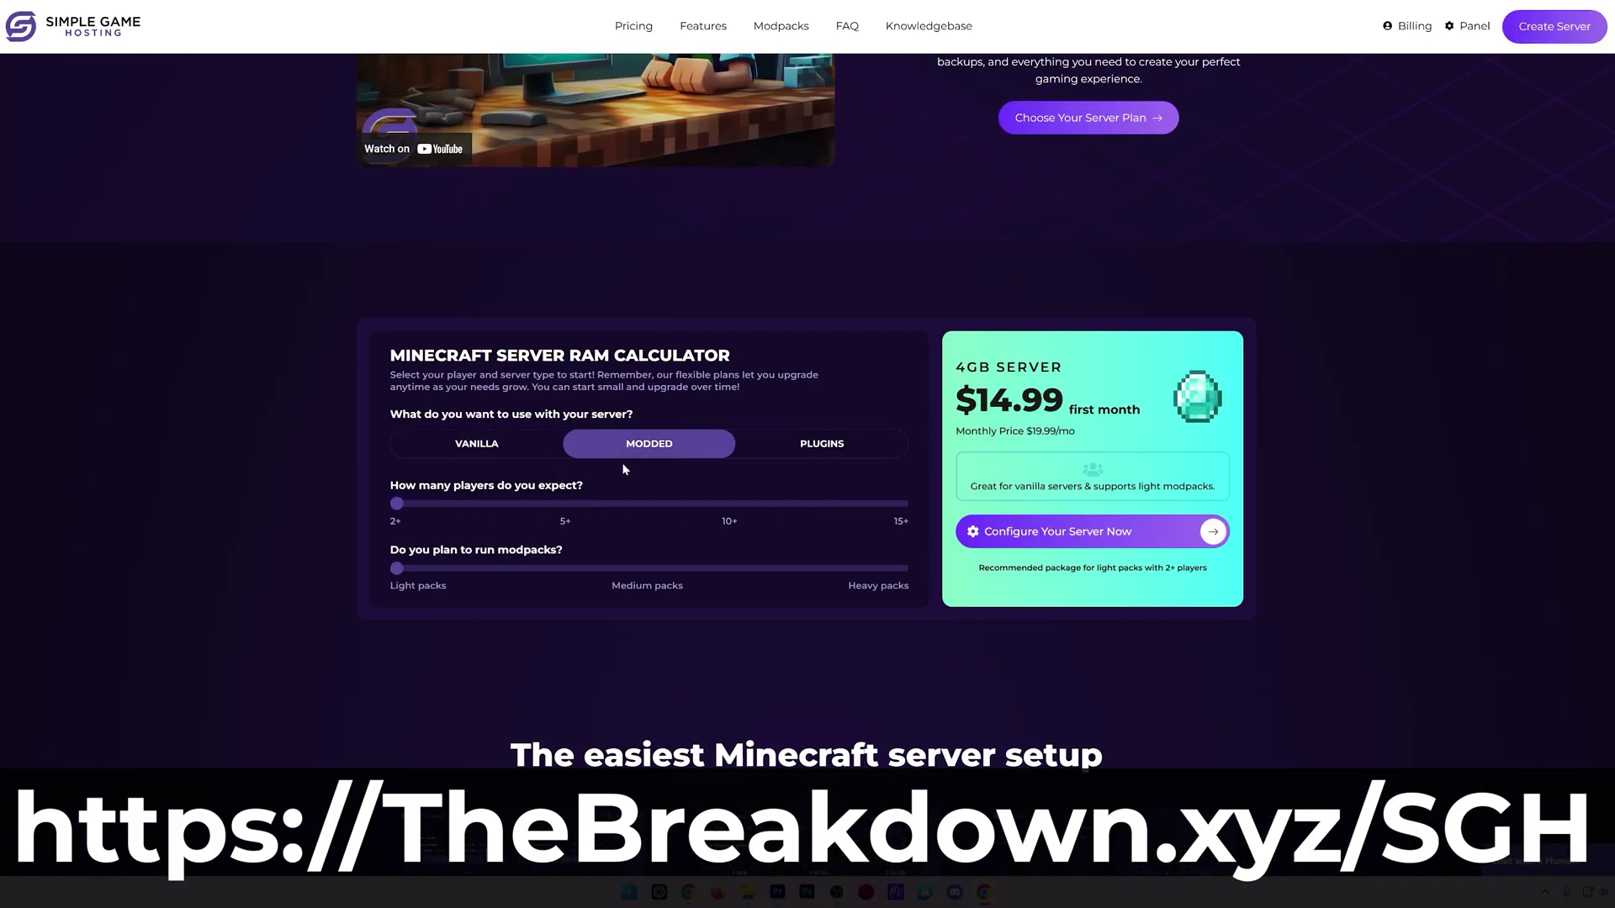
{"action": "left_click_drag", "start_coordinate": [397, 503], "coordinate": [542, 505]}
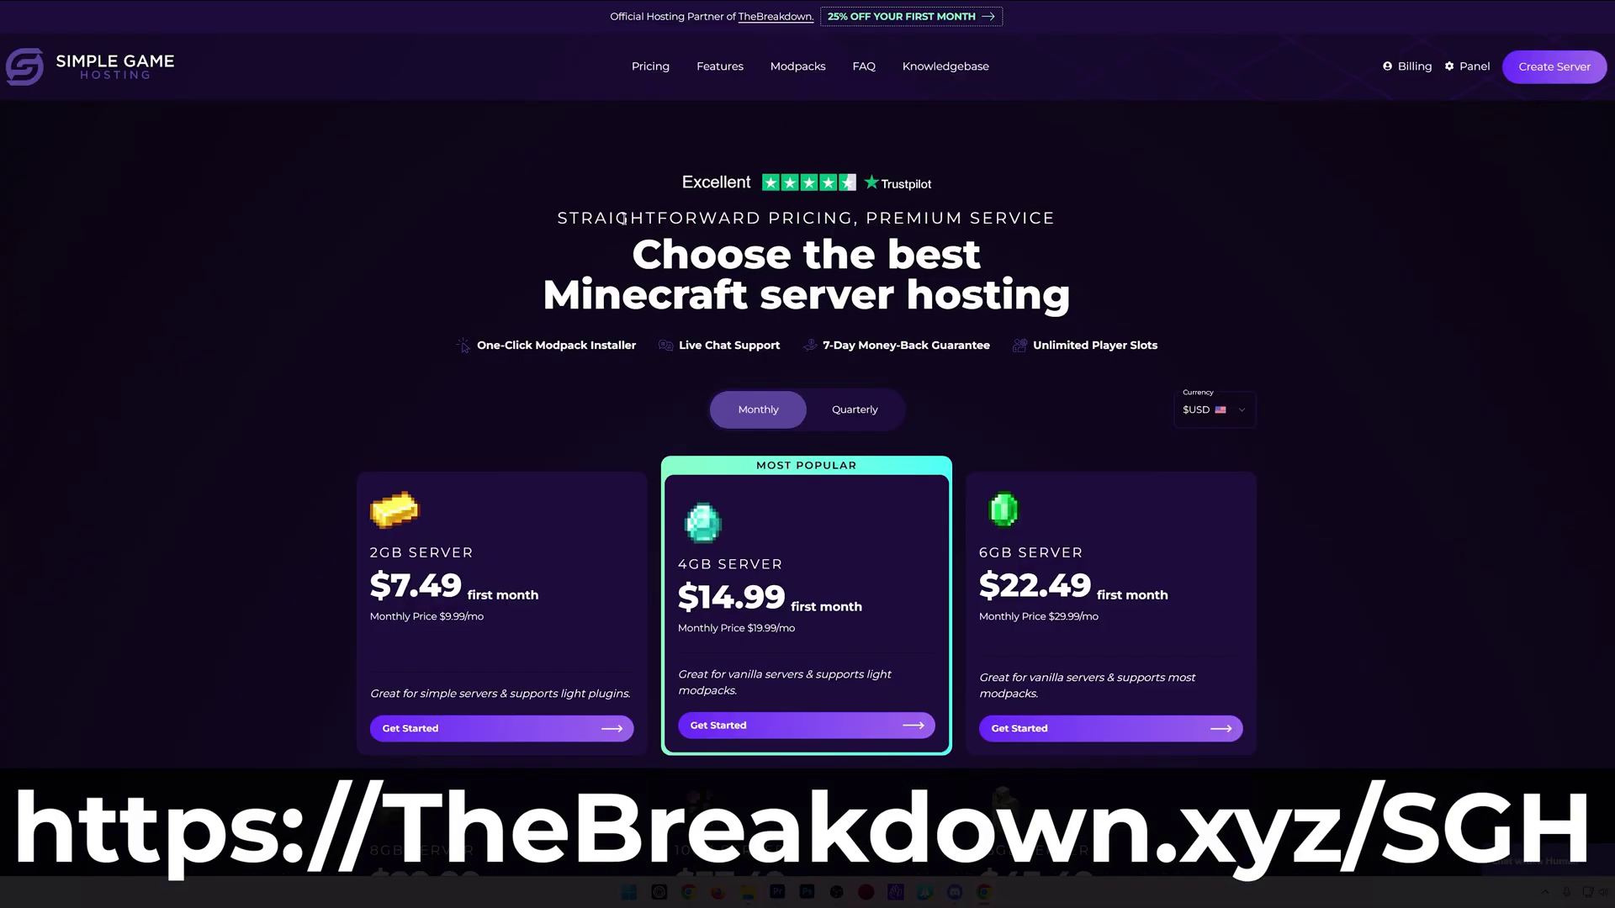
{"action": "left_click", "coordinate": [854, 412]}
Compare quarterly and monthly pricing, then search the supported modpacks for 'better'.
{"action": "left_click", "coordinate": [851, 417]}
{"action": "scroll", "coordinate": [850, 280], "scroll_direction": "down", "scroll_amount": 3}
{"action": "left_click", "coordinate": [855, 206]}
{"action": "left_click", "coordinate": [758, 206]}
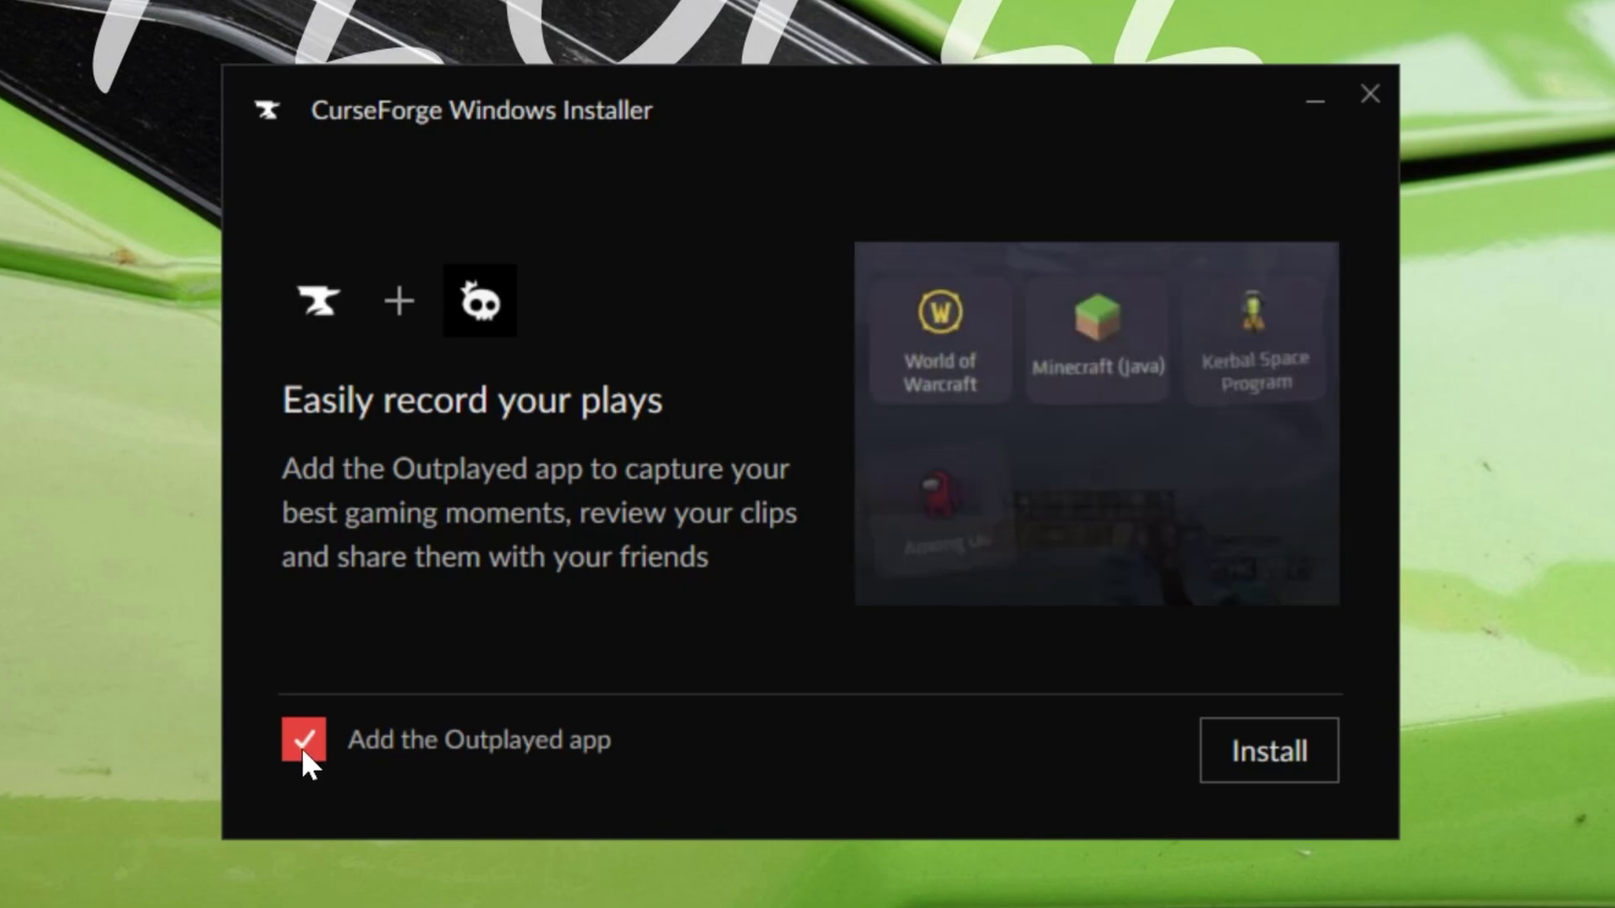
Skip Outplayed, finish installing CurseForge, and accept the Standard Minecraft modding folder.
{"action": "left_click", "coordinate": [303, 749]}
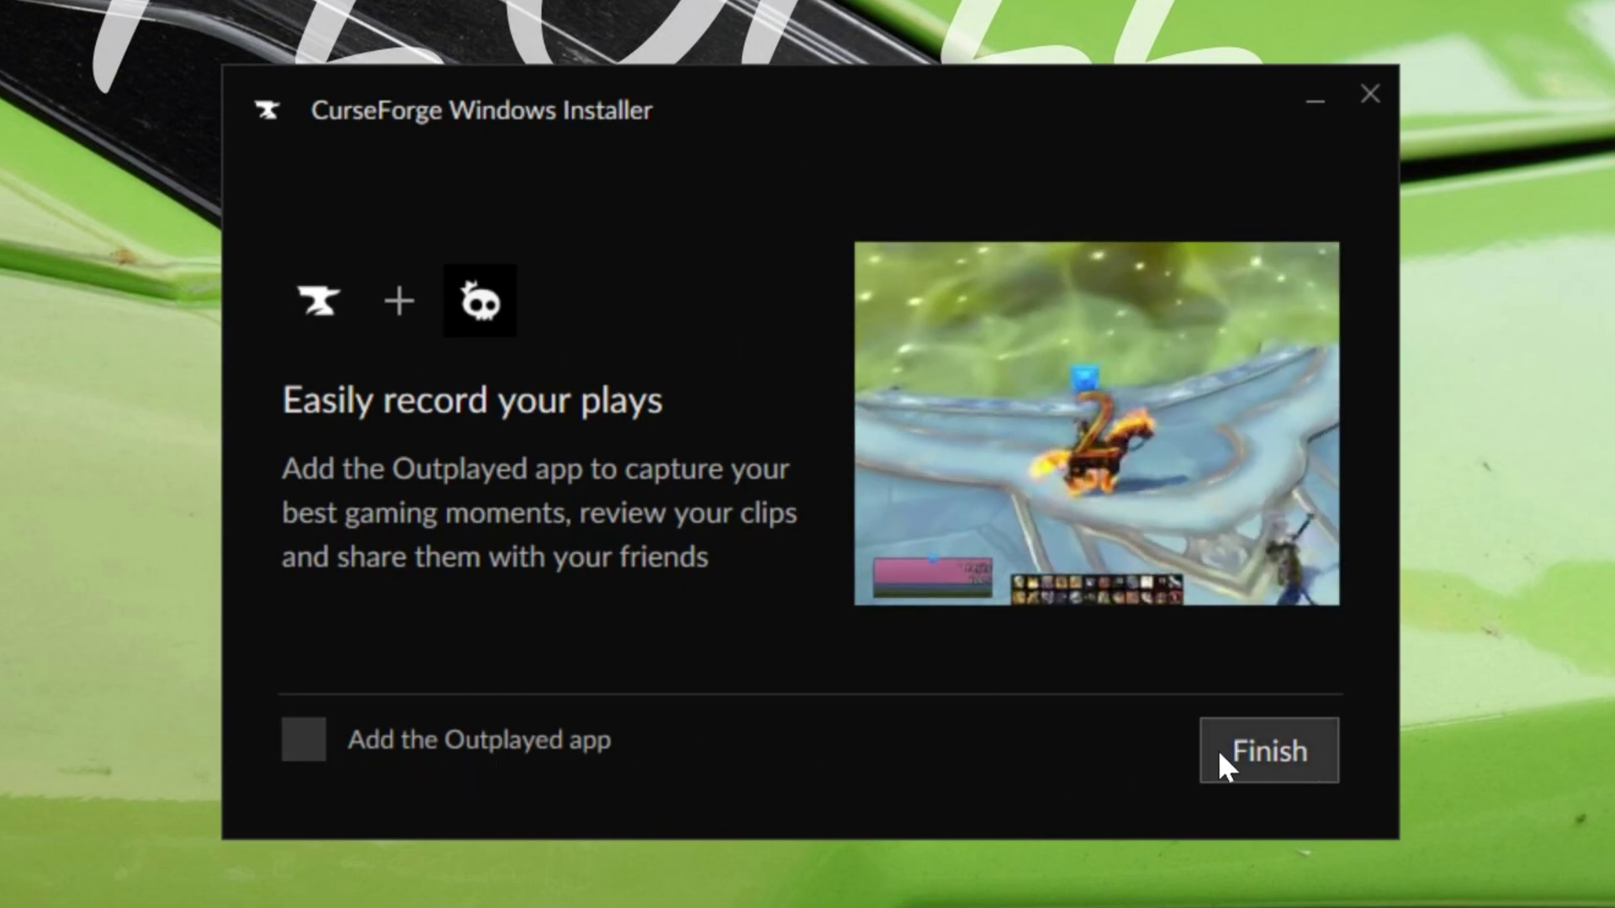
{"action": "left_click", "coordinate": [1298, 764]}
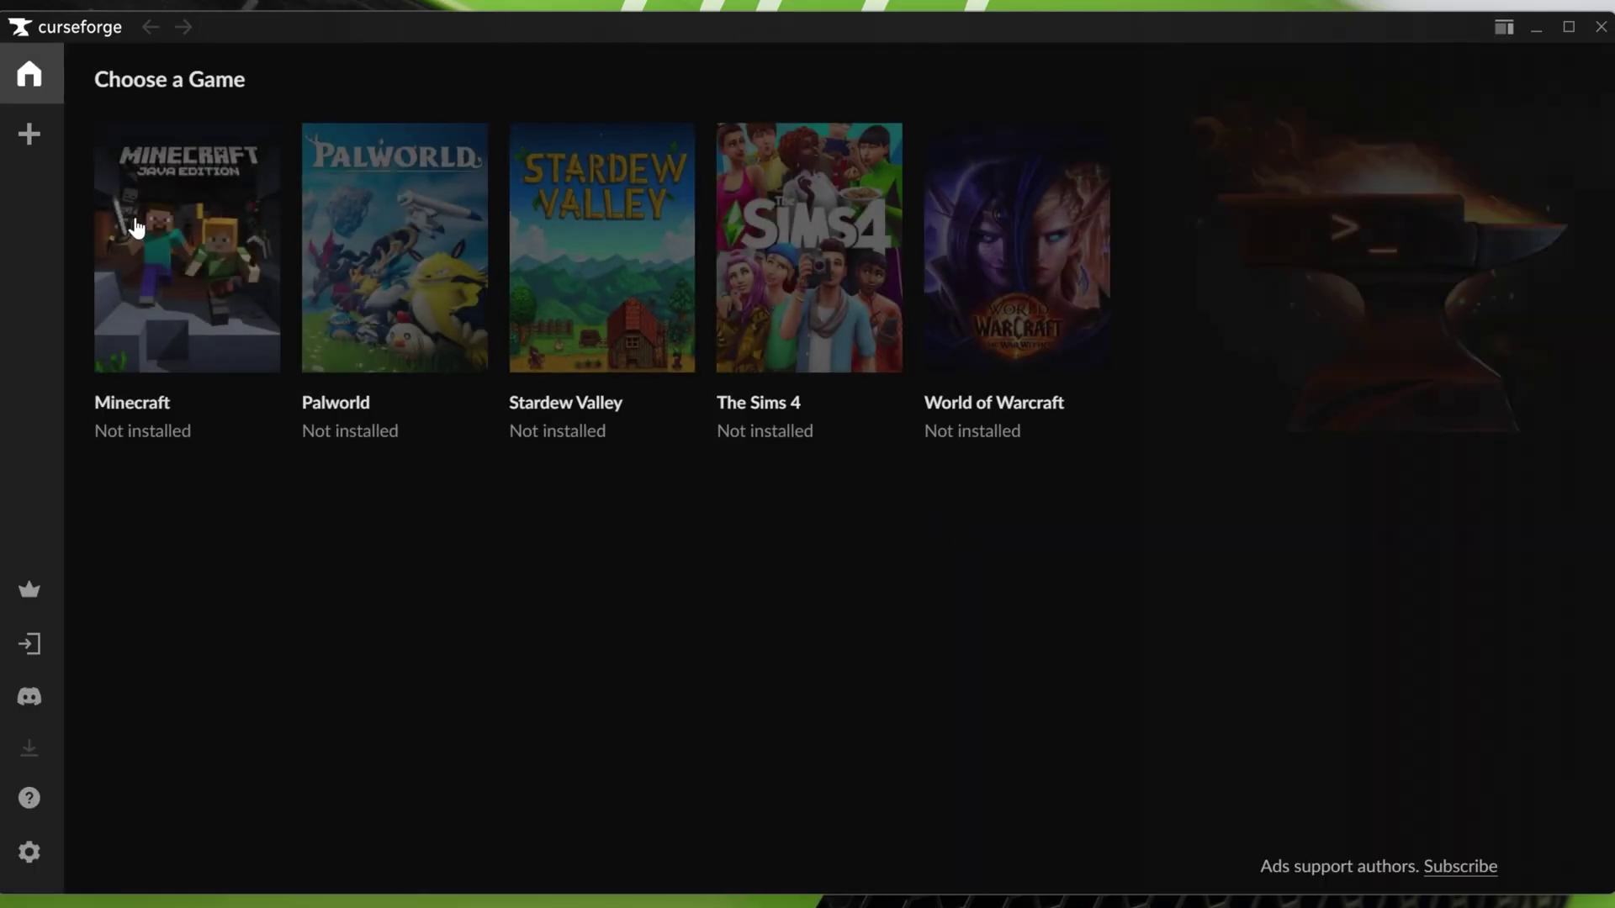
{"action": "left_click", "coordinate": [135, 226]}
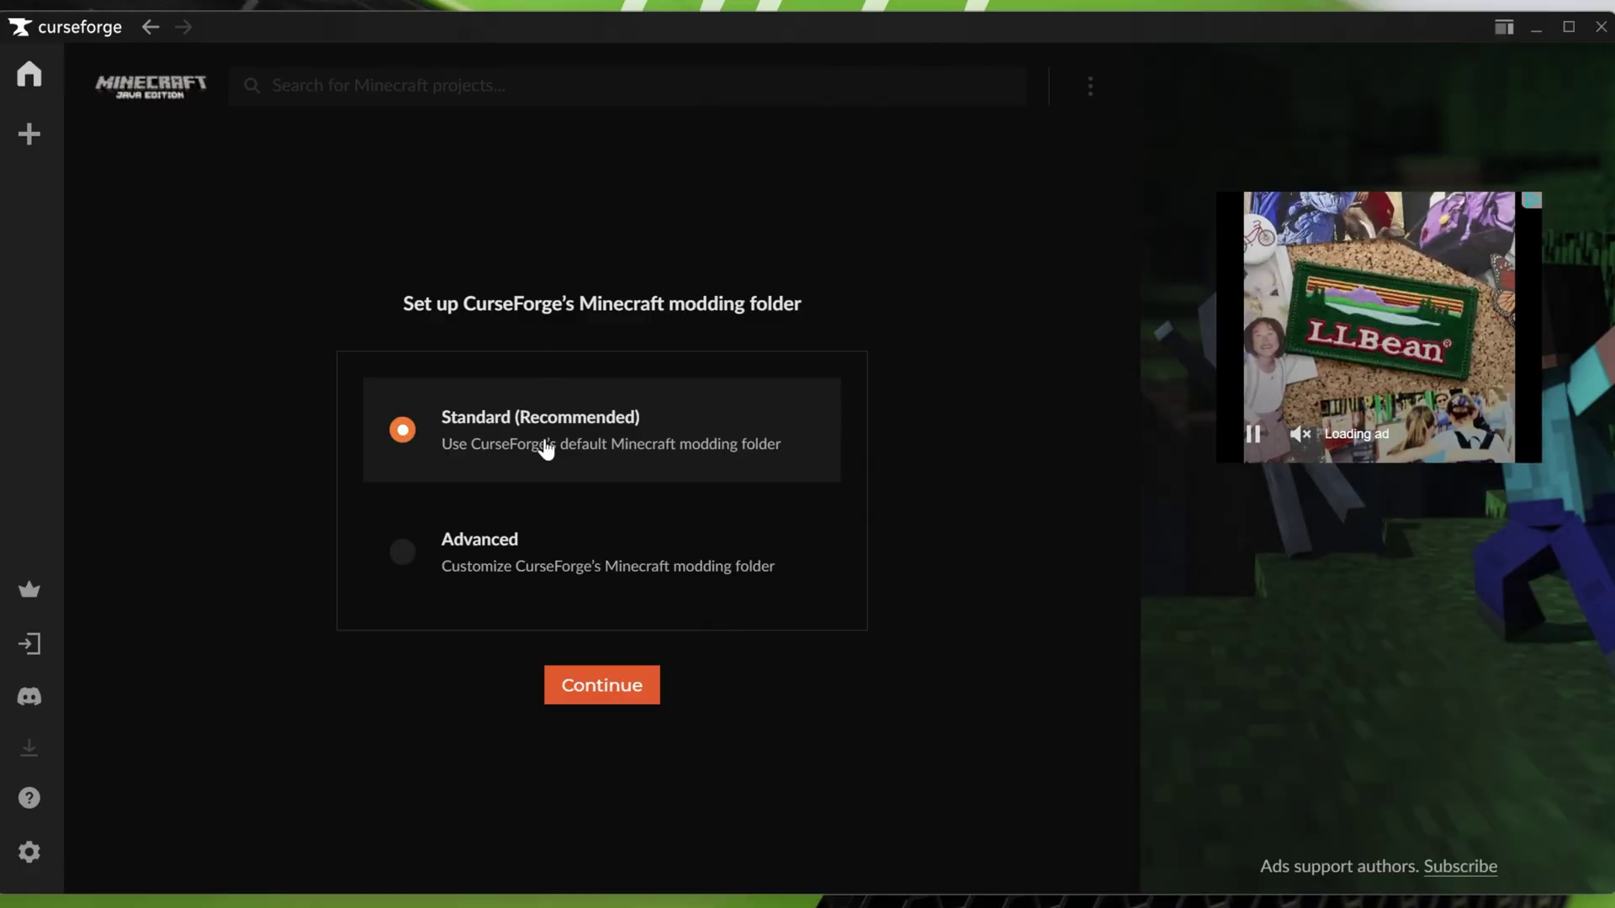
{"action": "left_click", "coordinate": [638, 686]}
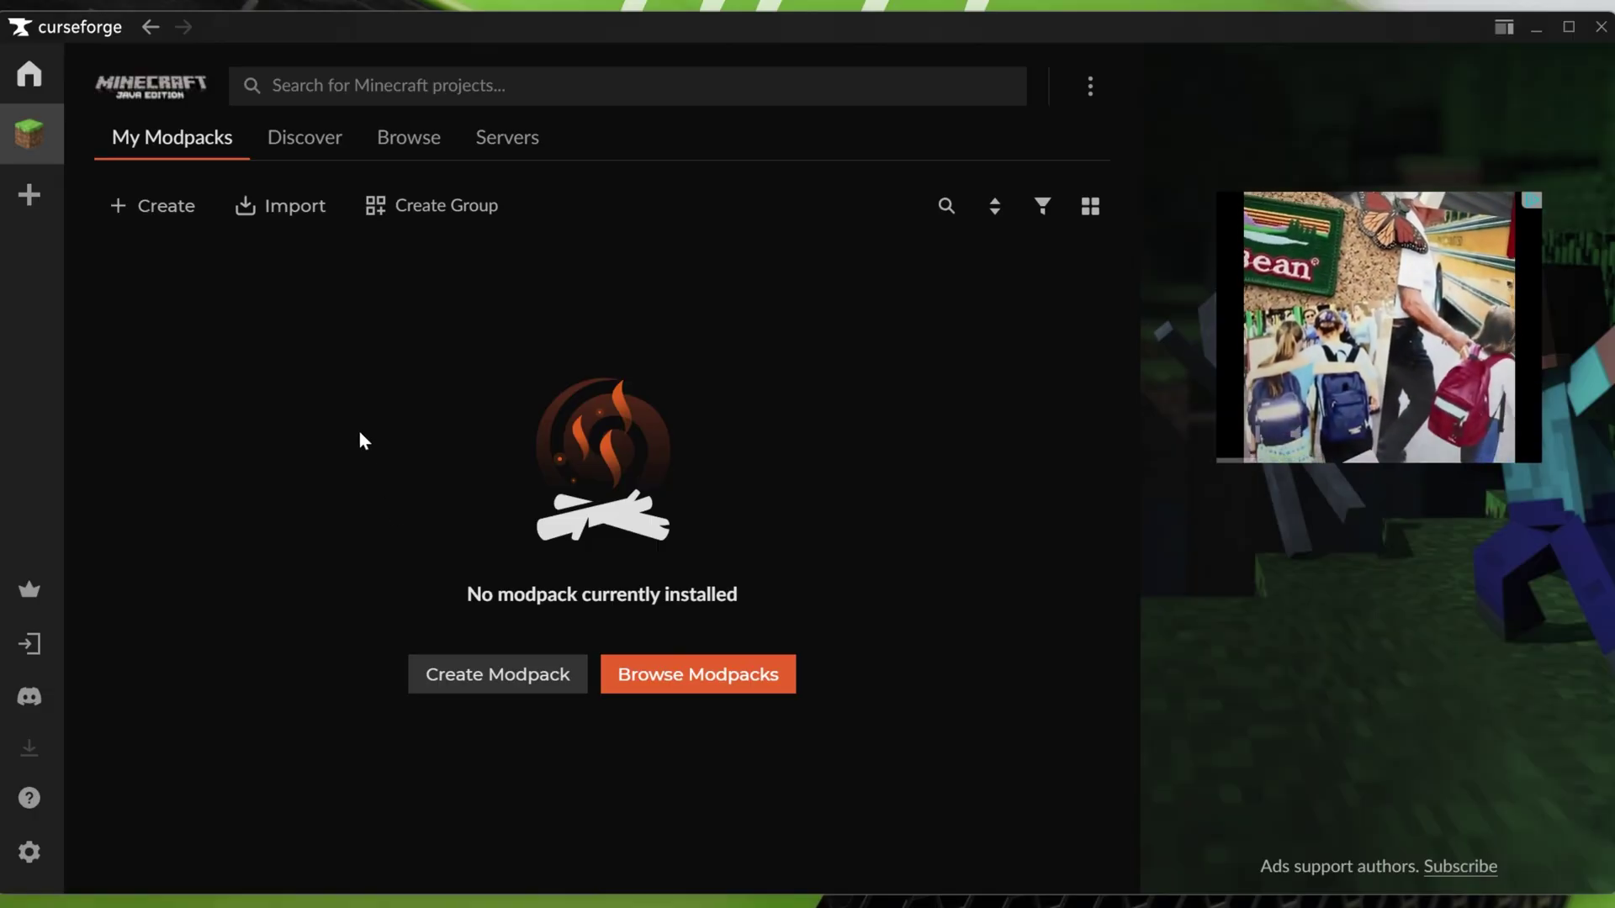
Name the new modpack 'Easy Minecraft Mods' and keep Minecraft version 1.21.7.
{"action": "left_click", "coordinate": [142, 205]}
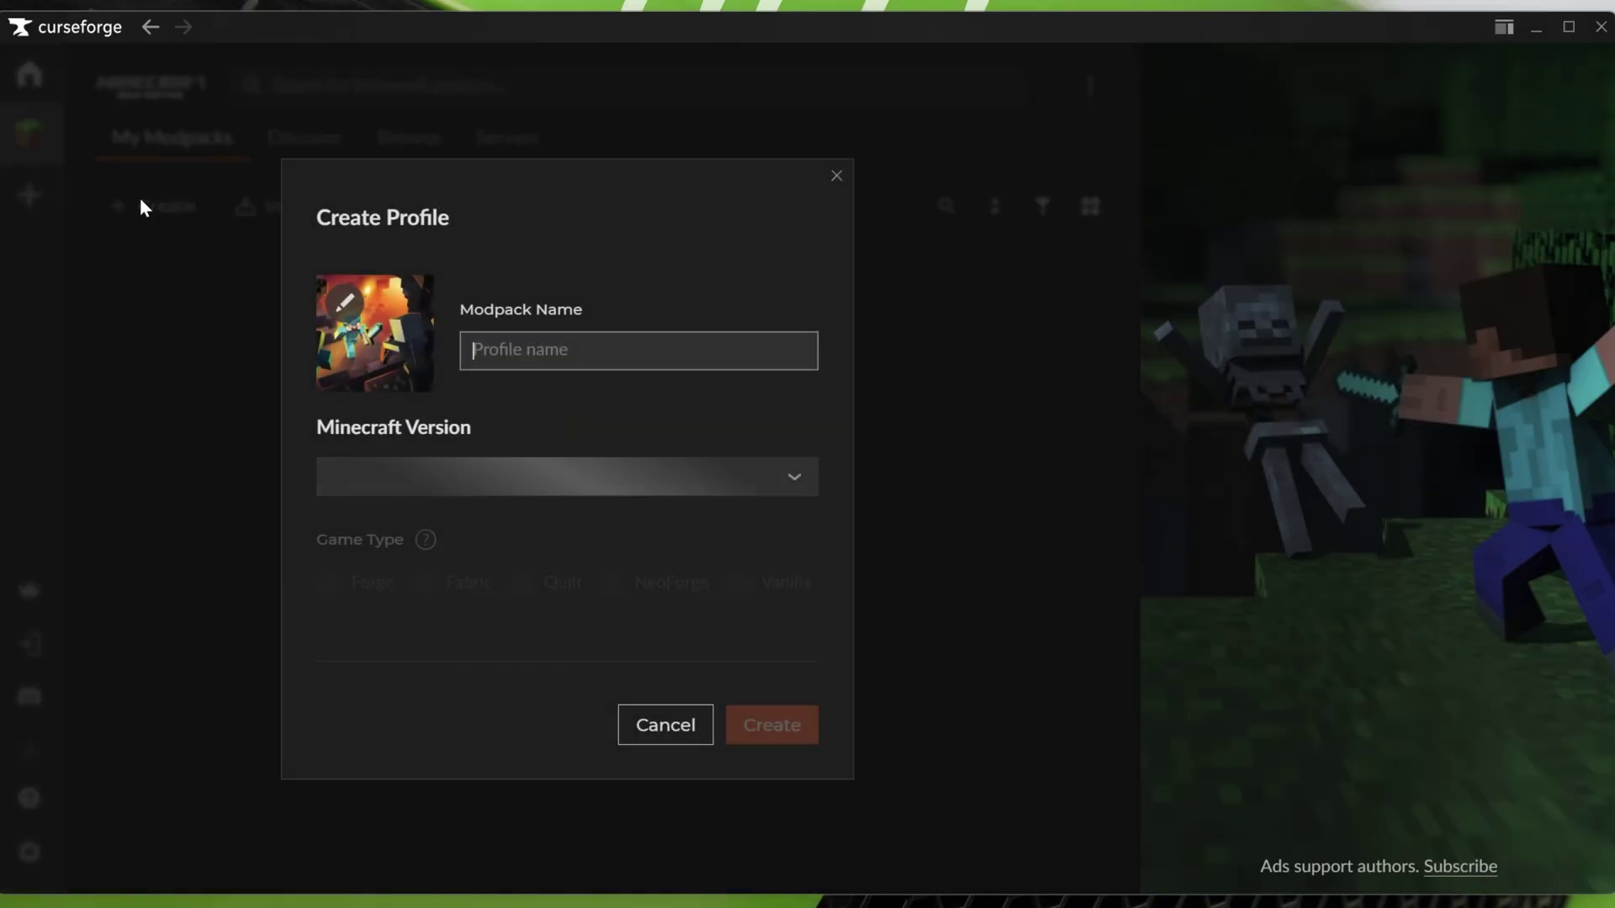
{"action": "type", "text": "E"}
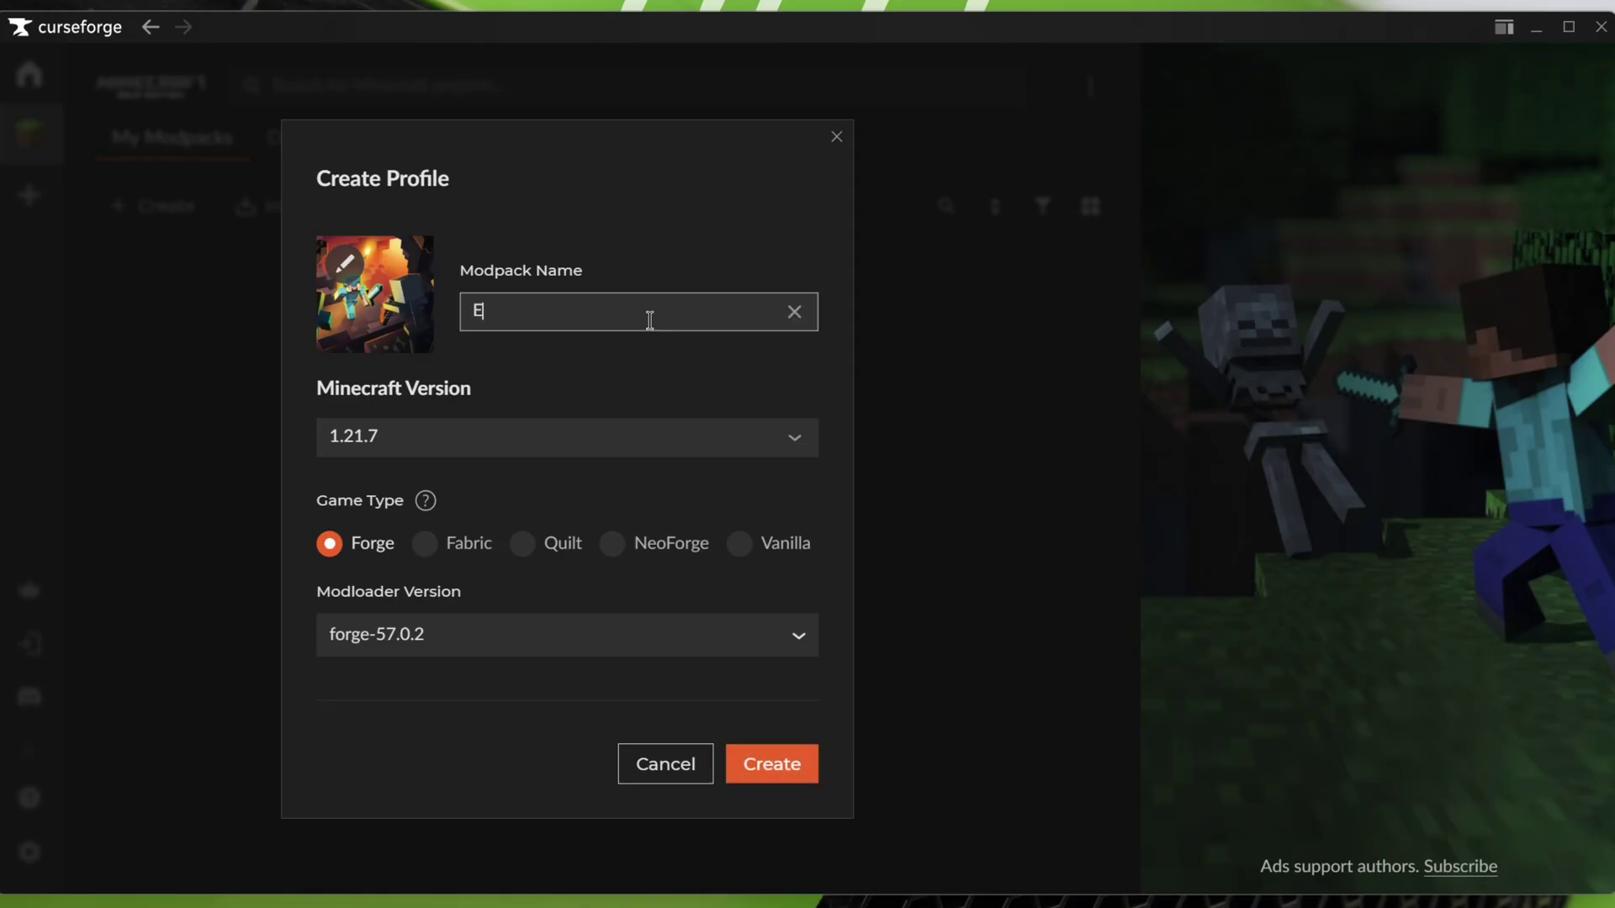
{"action": "type", "text": "asy Minecraft Mods"}
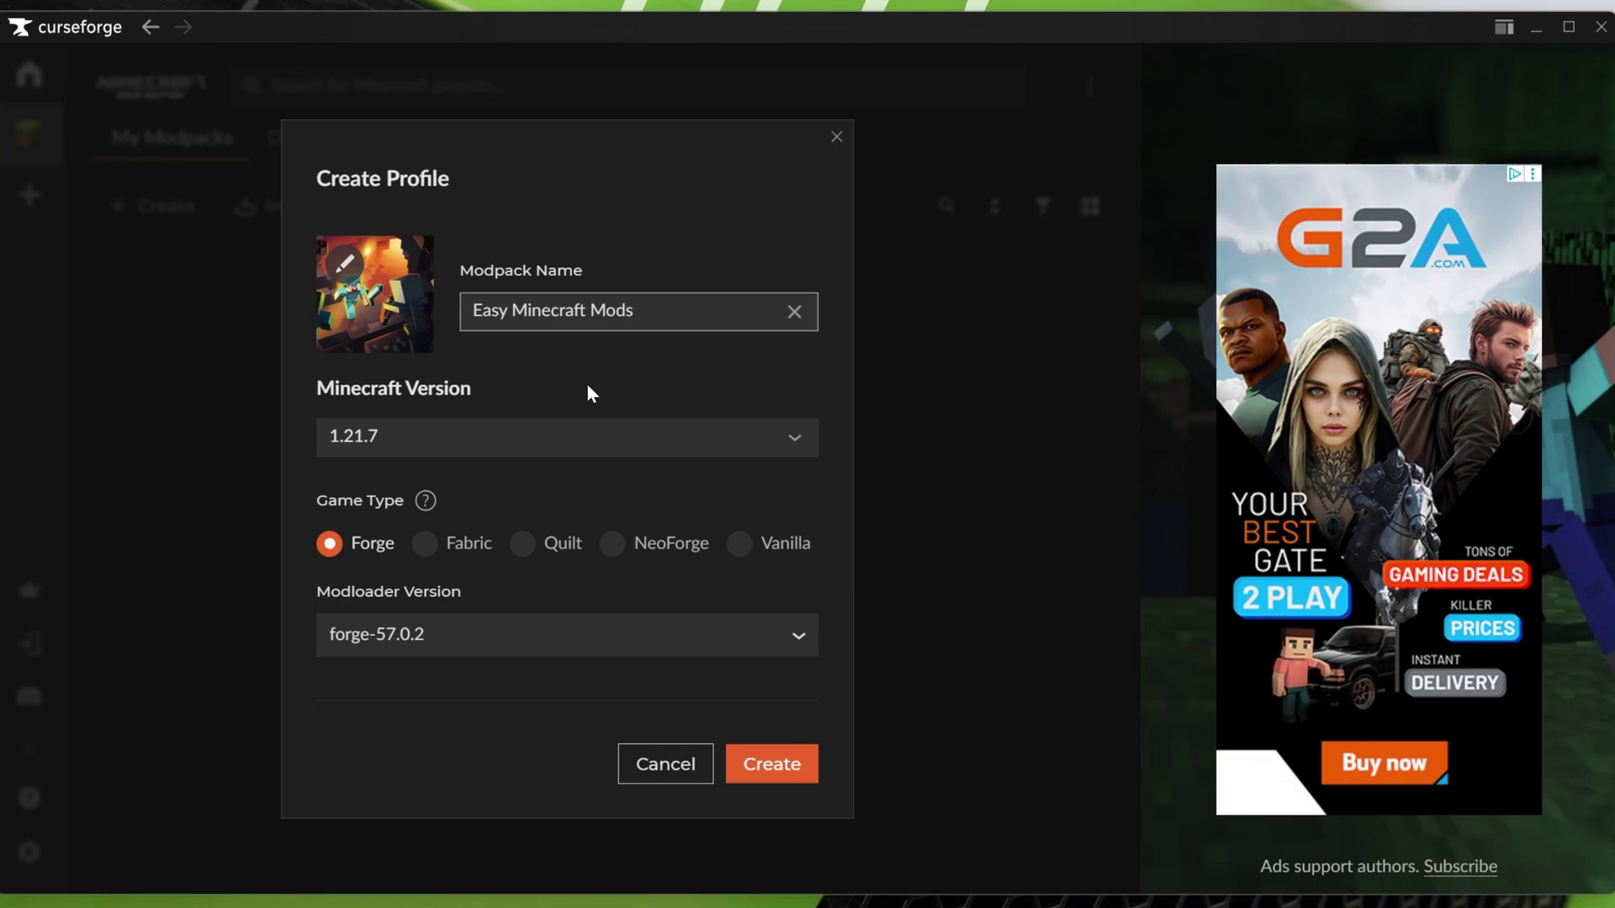
{"action": "left_click", "coordinate": [504, 438]}
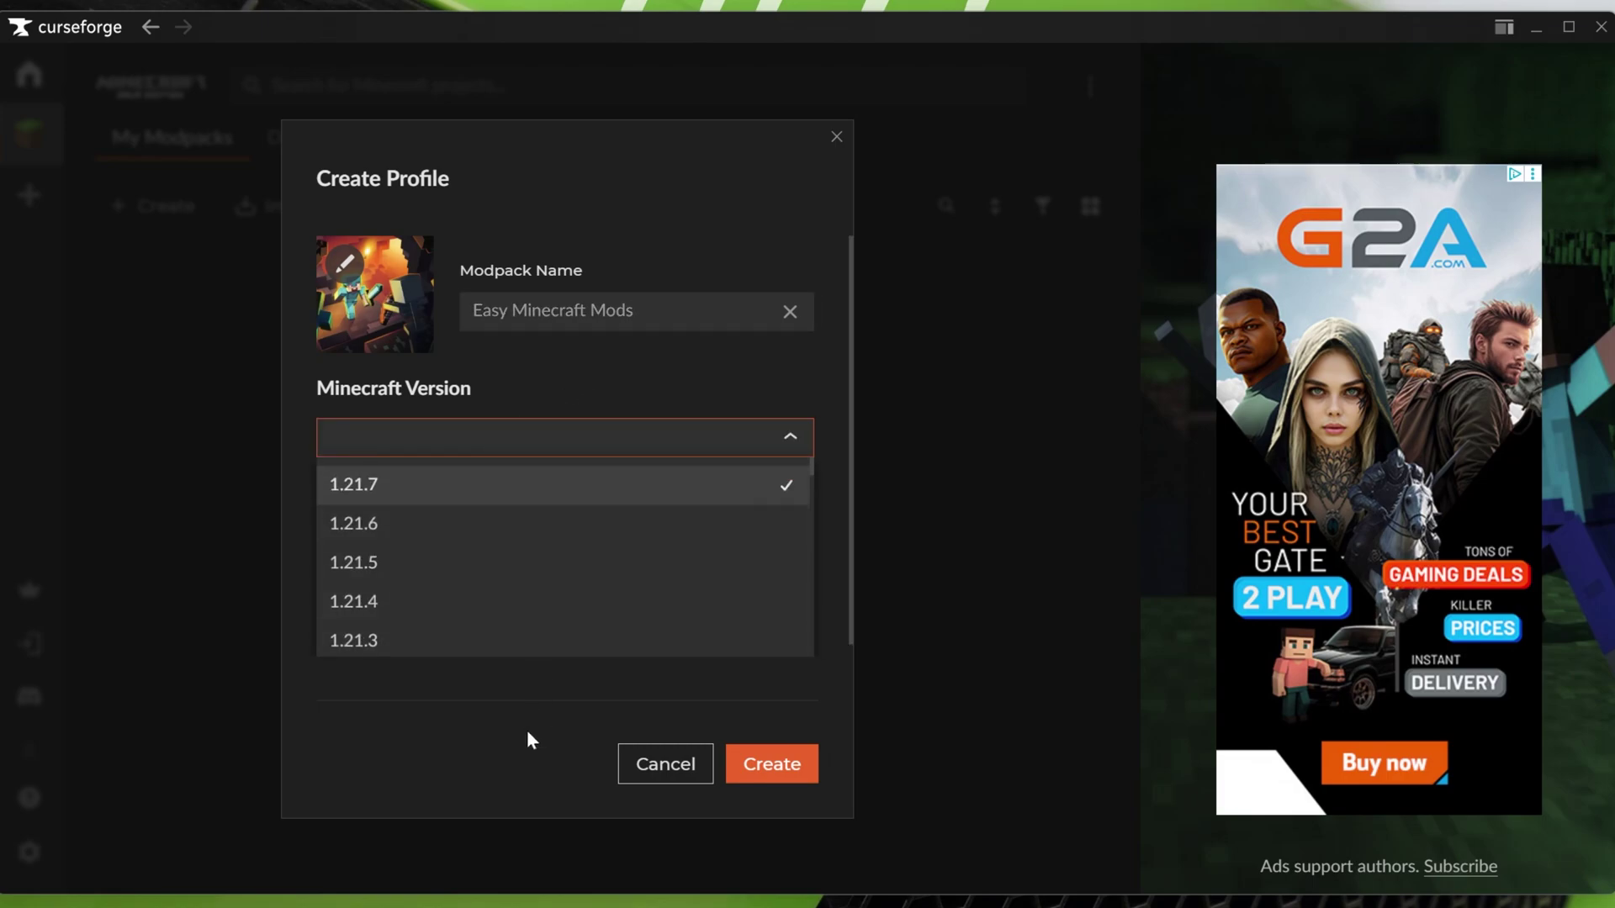
{"action": "scroll", "coordinate": [507, 466], "scroll_direction": "down", "scroll_amount": 3}
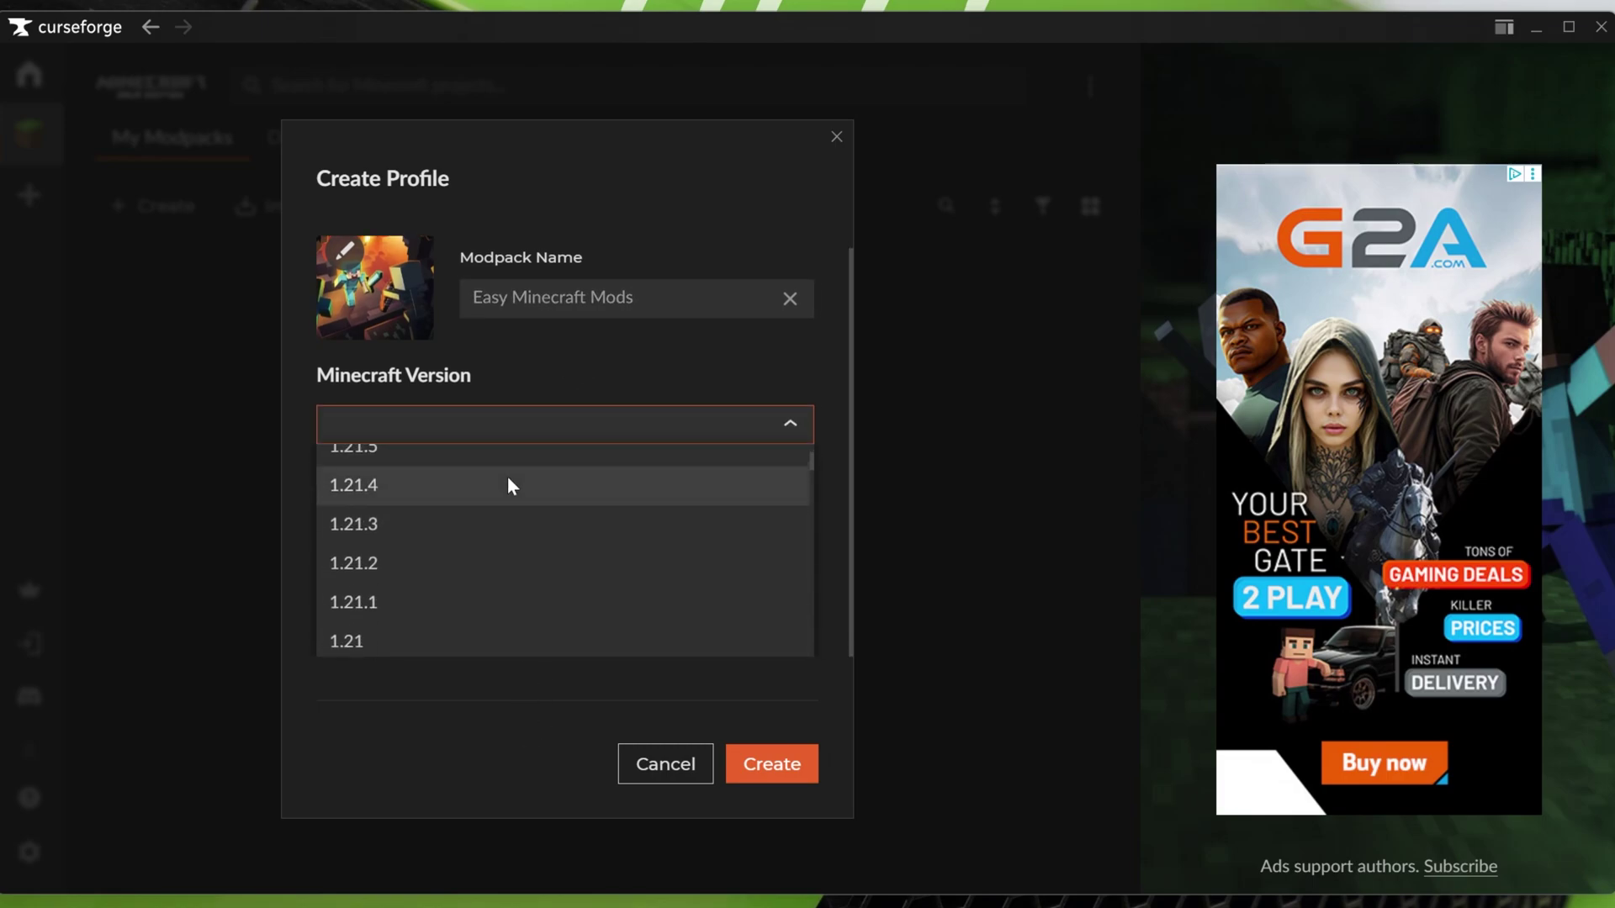
{"action": "scroll", "coordinate": [507, 476], "scroll_direction": "up", "scroll_amount": 3}
{"action": "scroll", "coordinate": [482, 481], "scroll_direction": "down", "scroll_amount": 4}
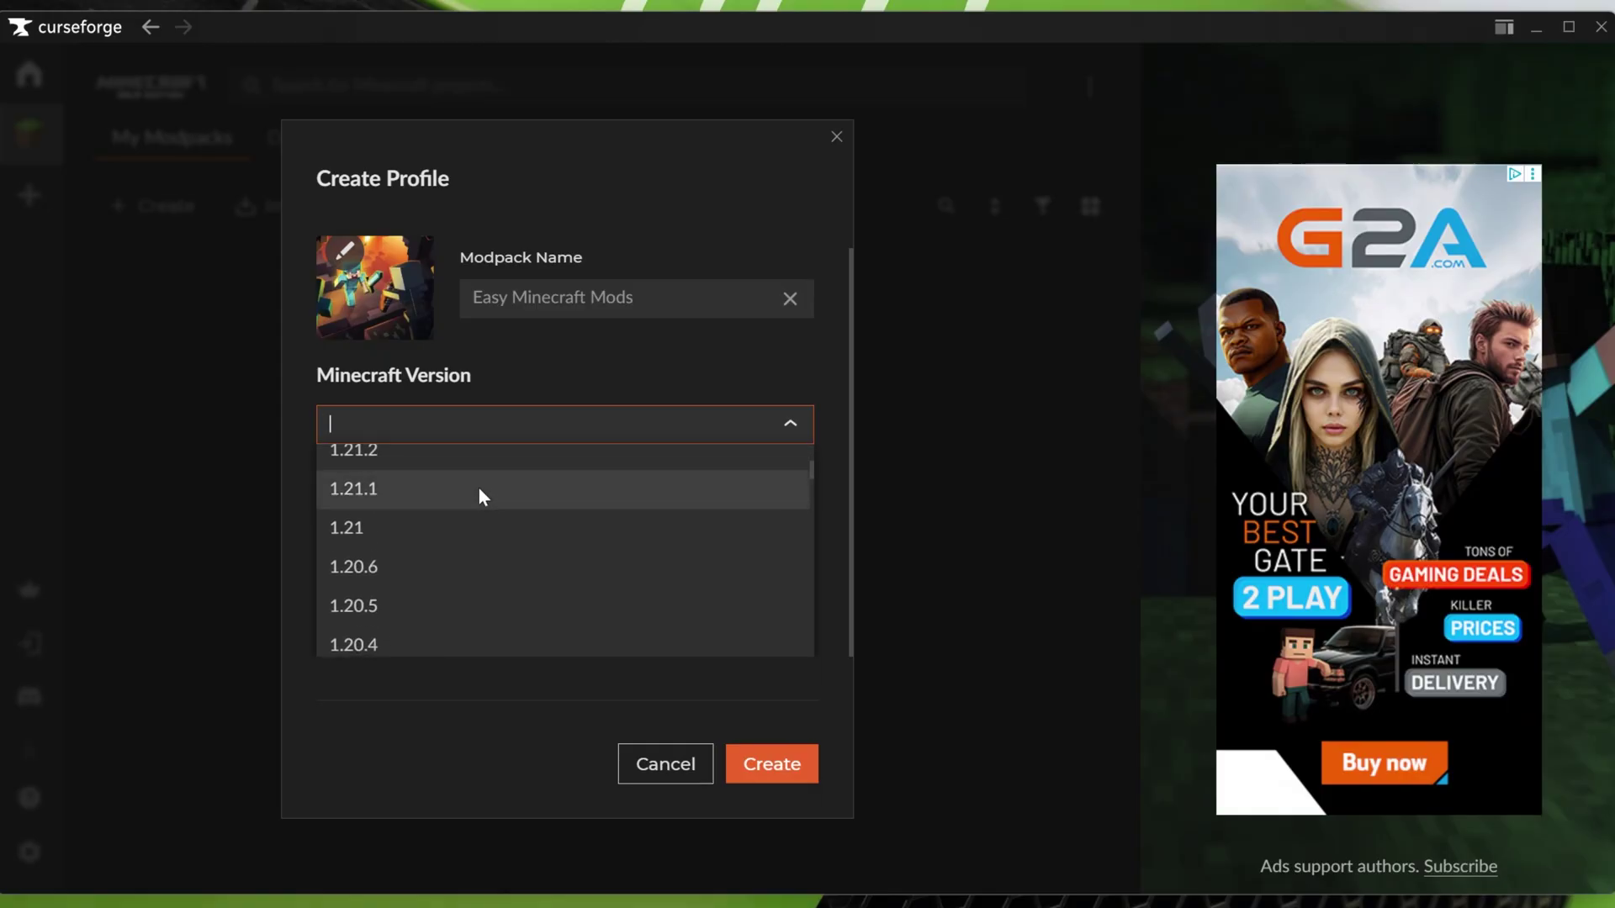
{"action": "scroll", "coordinate": [406, 496], "scroll_direction": "down", "scroll_amount": 7}
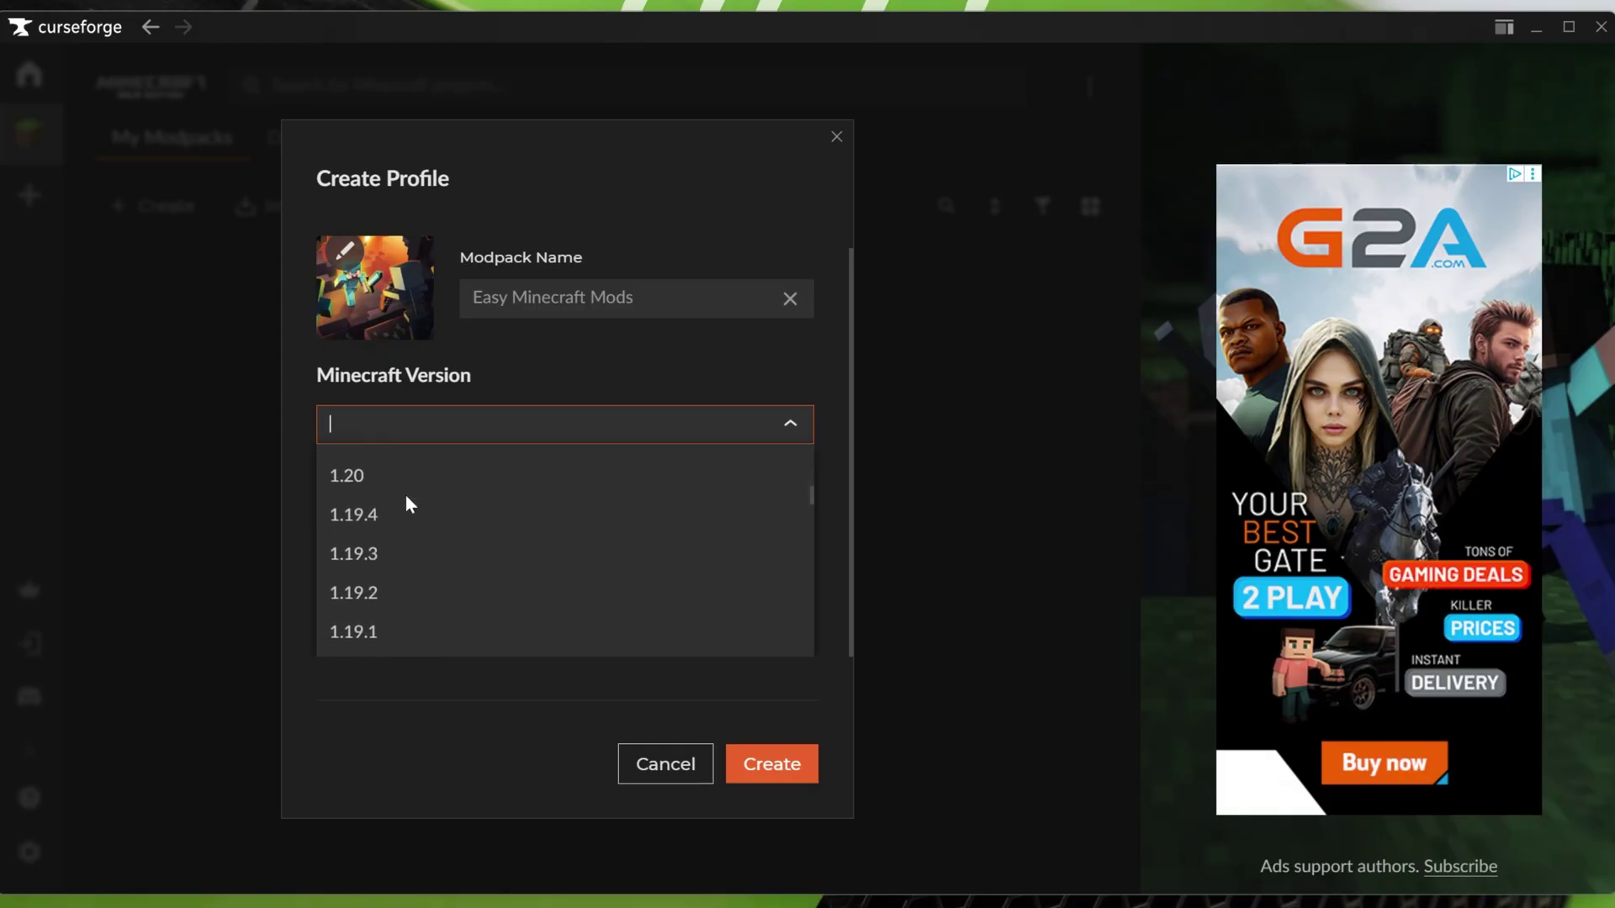
{"action": "scroll", "coordinate": [408, 530], "scroll_direction": "down", "scroll_amount": 2}
{"action": "scroll", "coordinate": [411, 539], "scroll_direction": "down", "scroll_amount": 4}
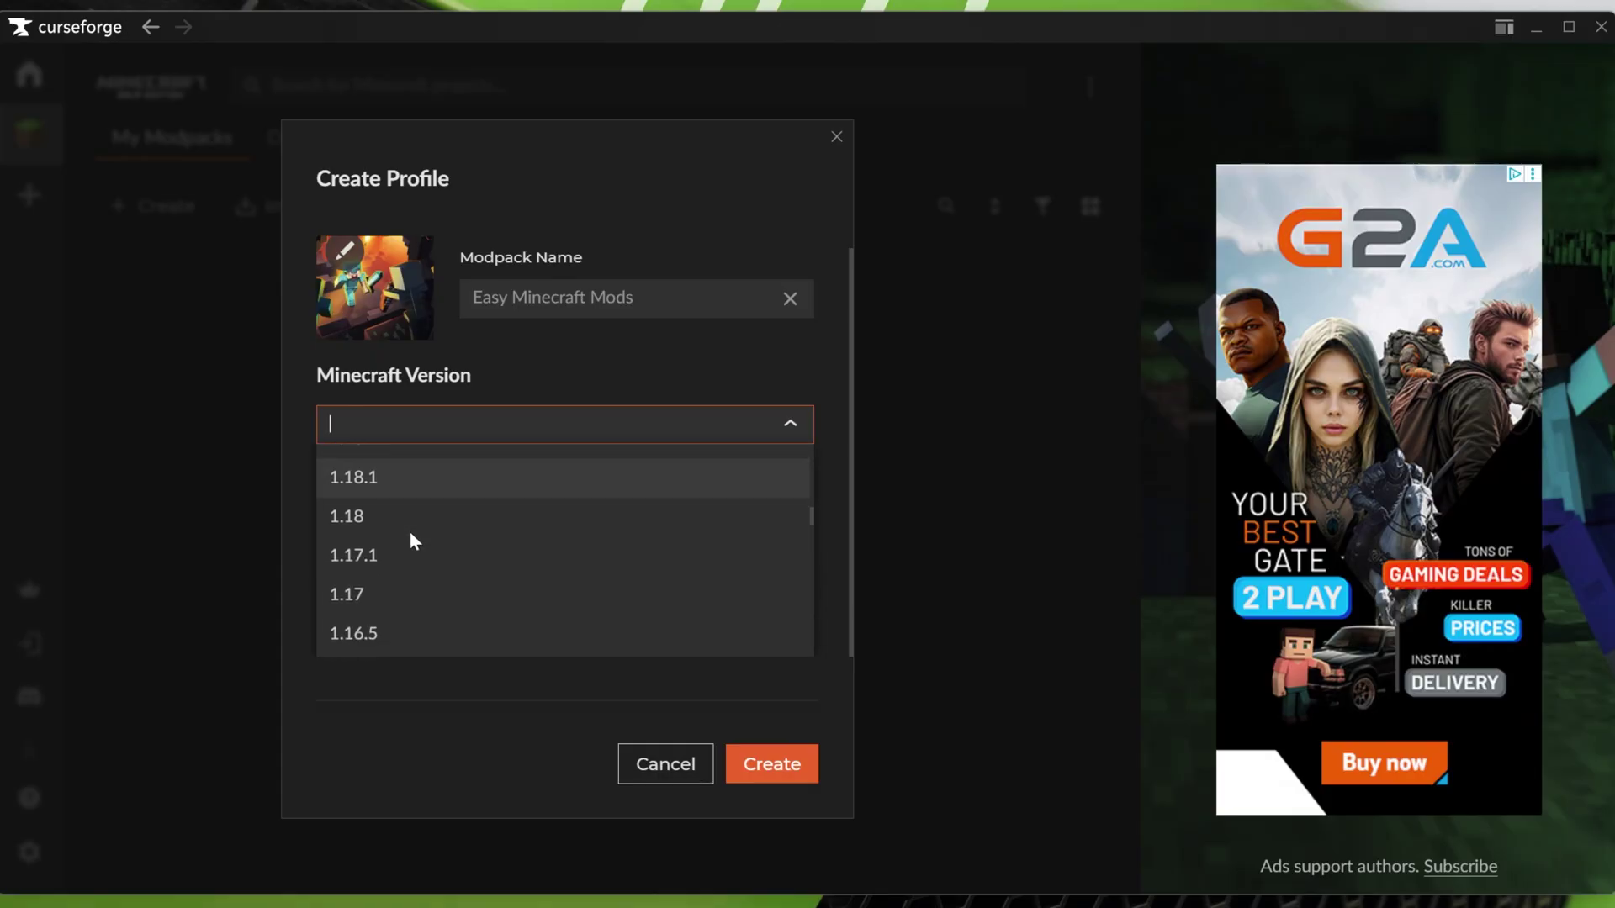
{"action": "scroll", "coordinate": [417, 539], "scroll_direction": "up", "scroll_amount": 15}
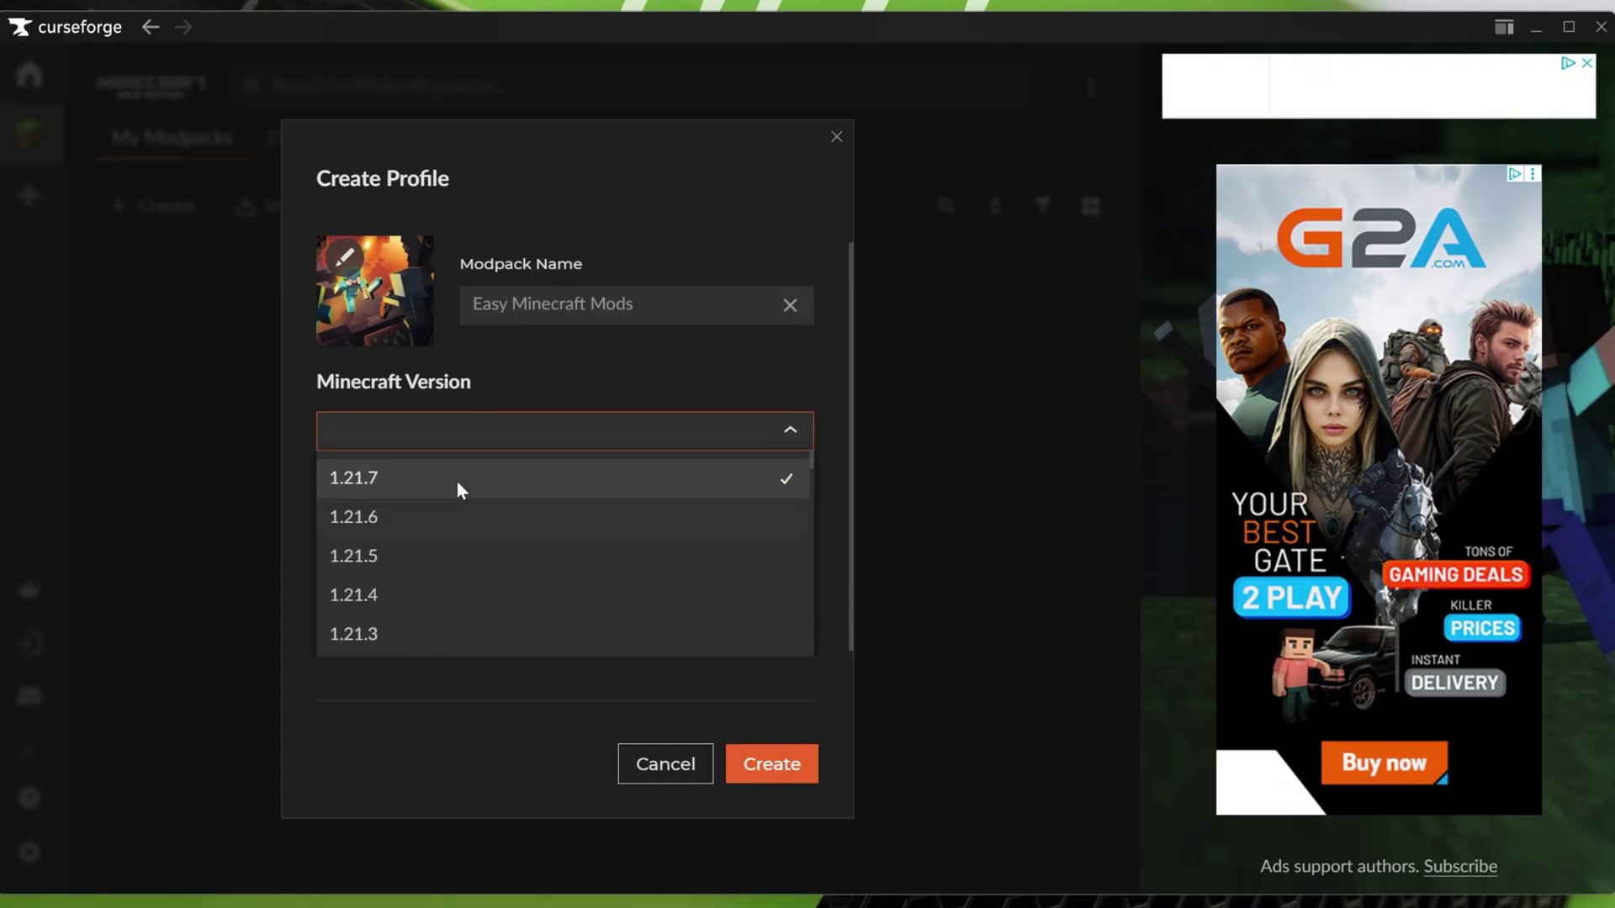
{"action": "left_click", "coordinate": [457, 472]}
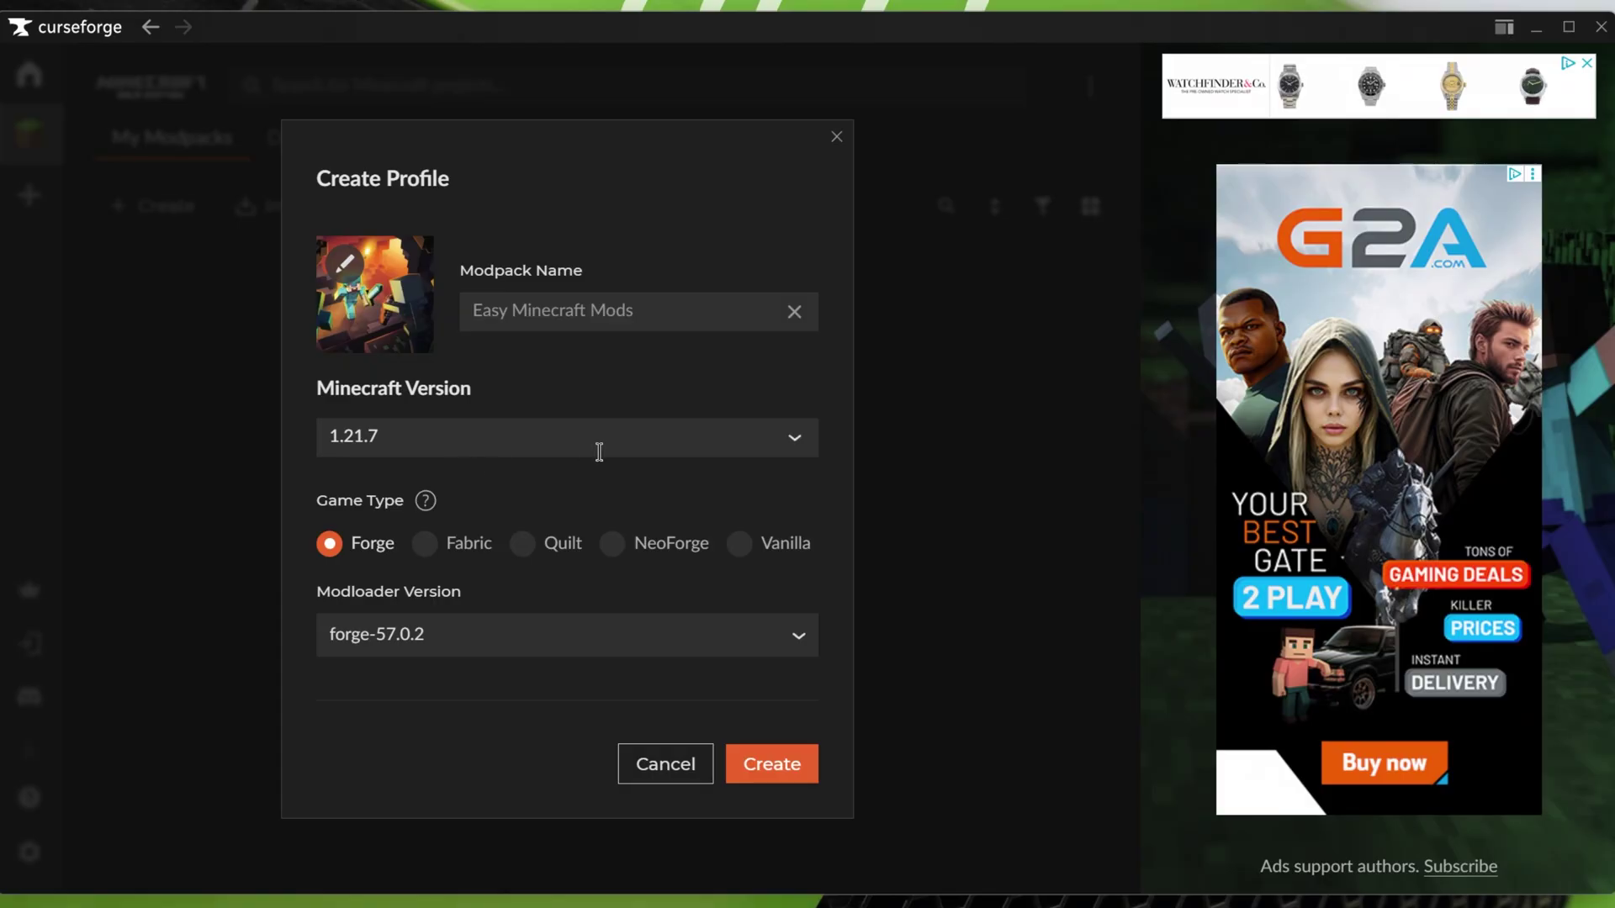
Choose Fabric (fabric-0.16.14) as the mod loader after trying Forge and NeoForge.
{"action": "left_click", "coordinate": [425, 543]}
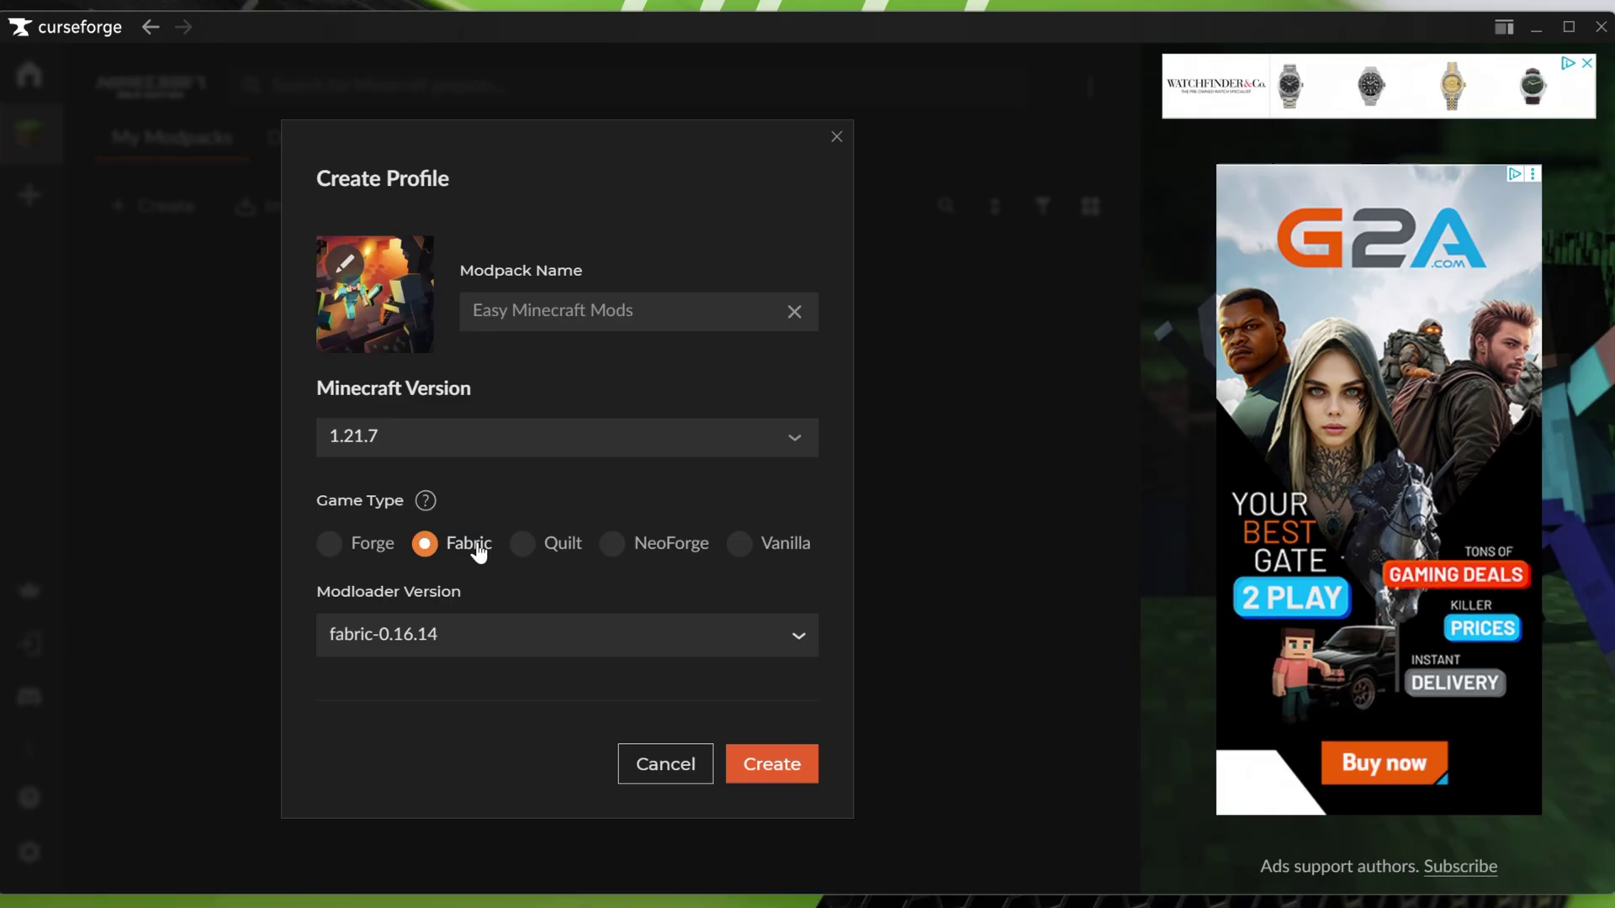
{"action": "left_click", "coordinate": [370, 553]}
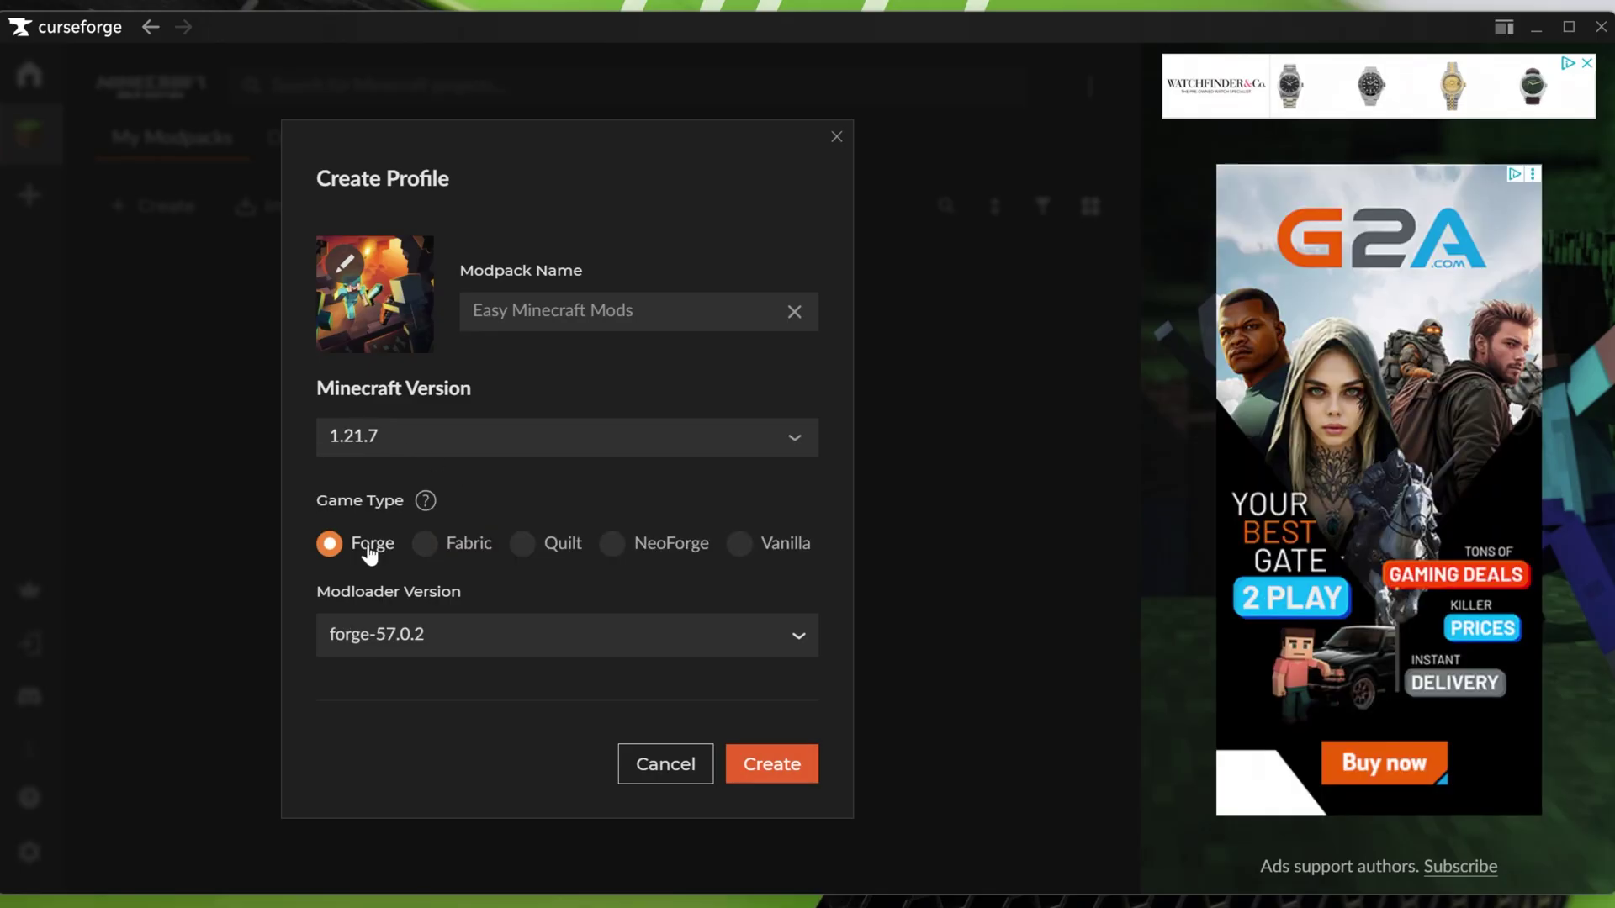
{"action": "left_click", "coordinate": [614, 549]}
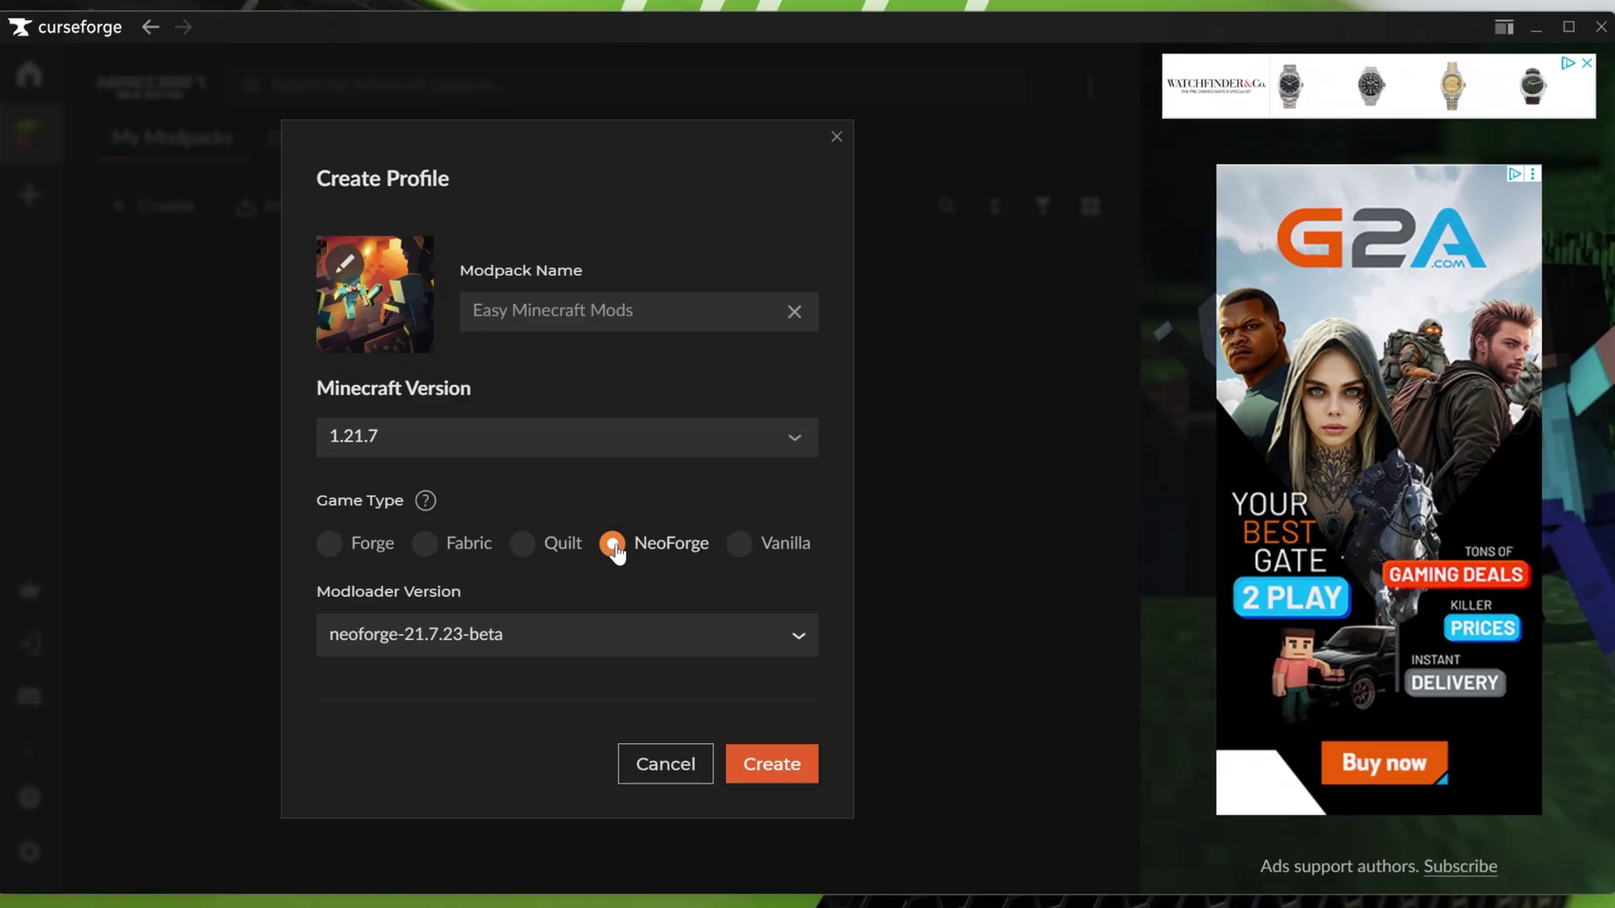
{"action": "left_click", "coordinate": [486, 552]}
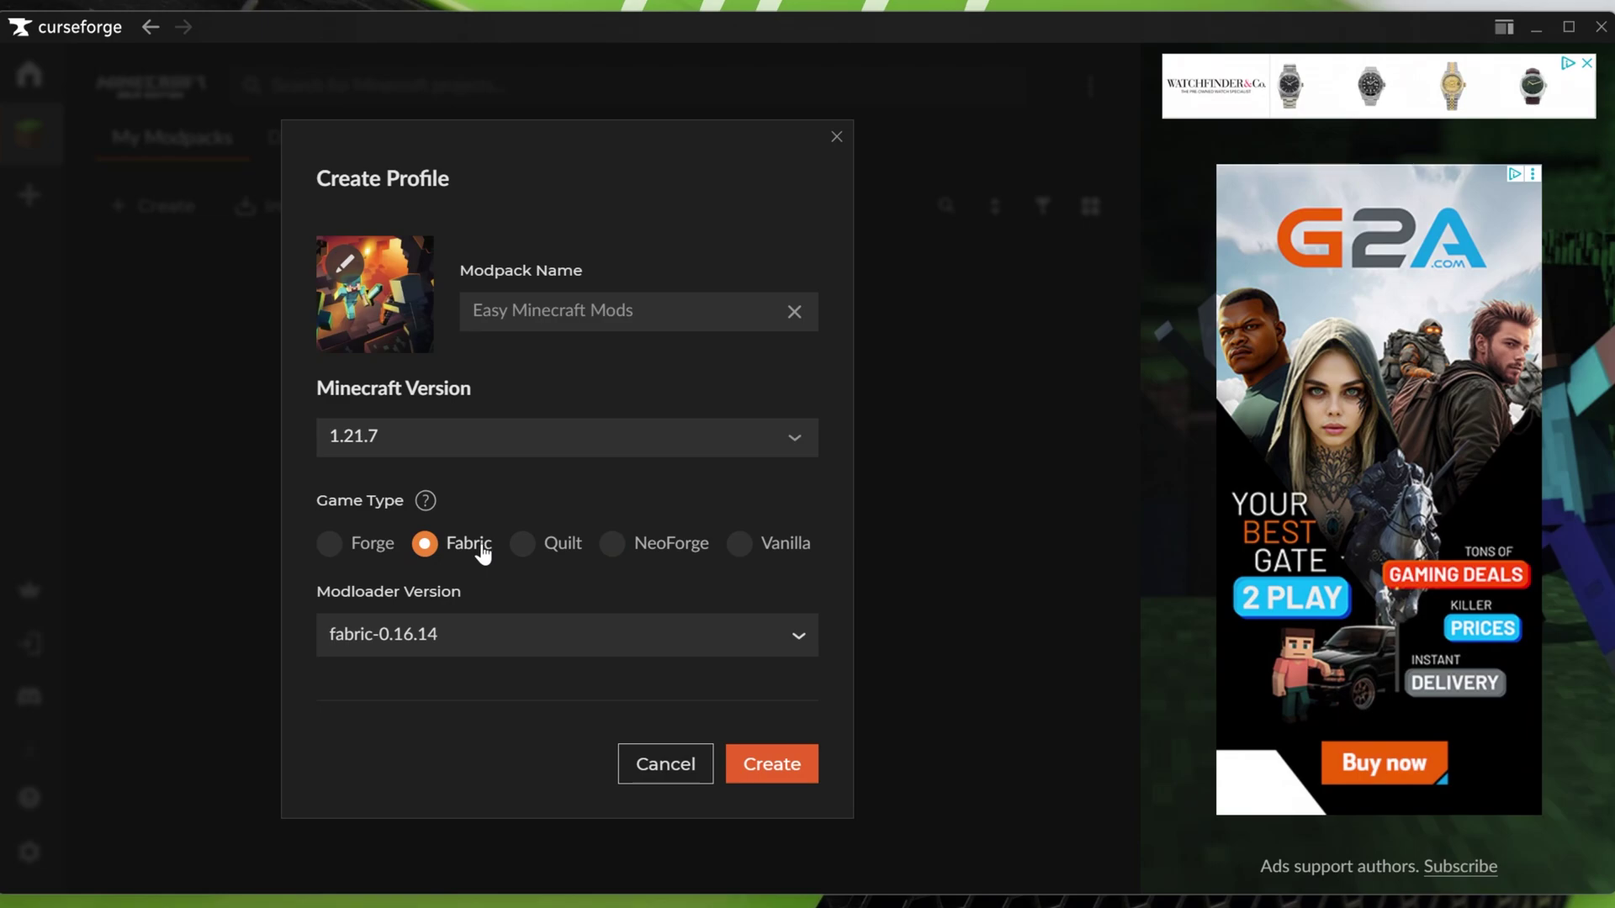
Create the modpack and install Jade from its mod browser.
{"action": "left_click", "coordinate": [780, 757]}
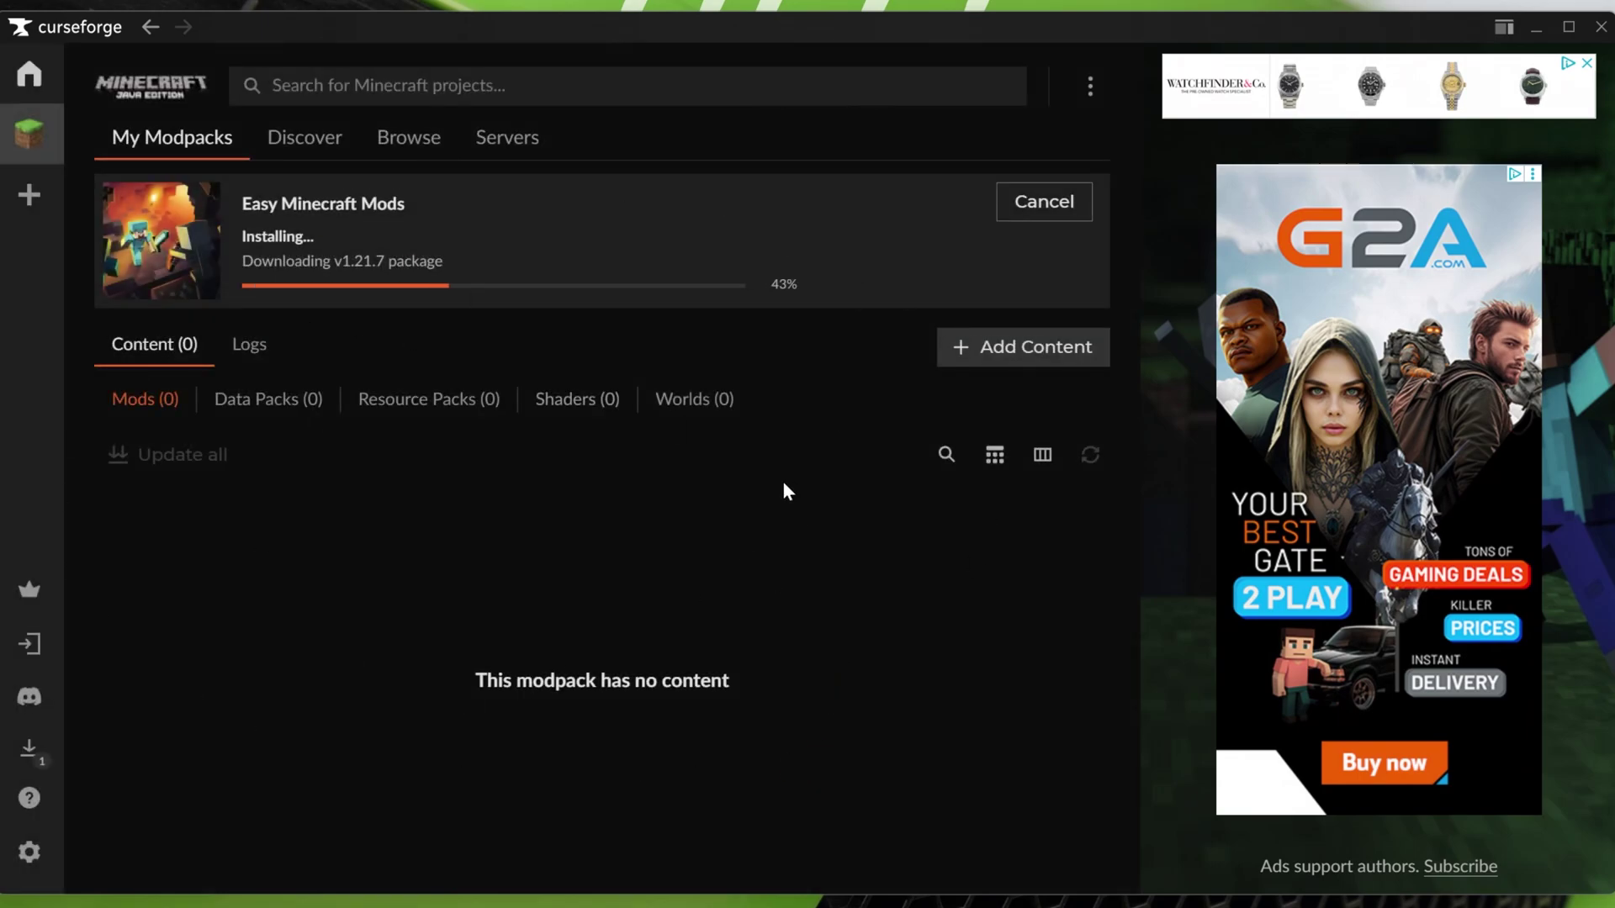
{"action": "left_click", "coordinate": [1023, 347]}
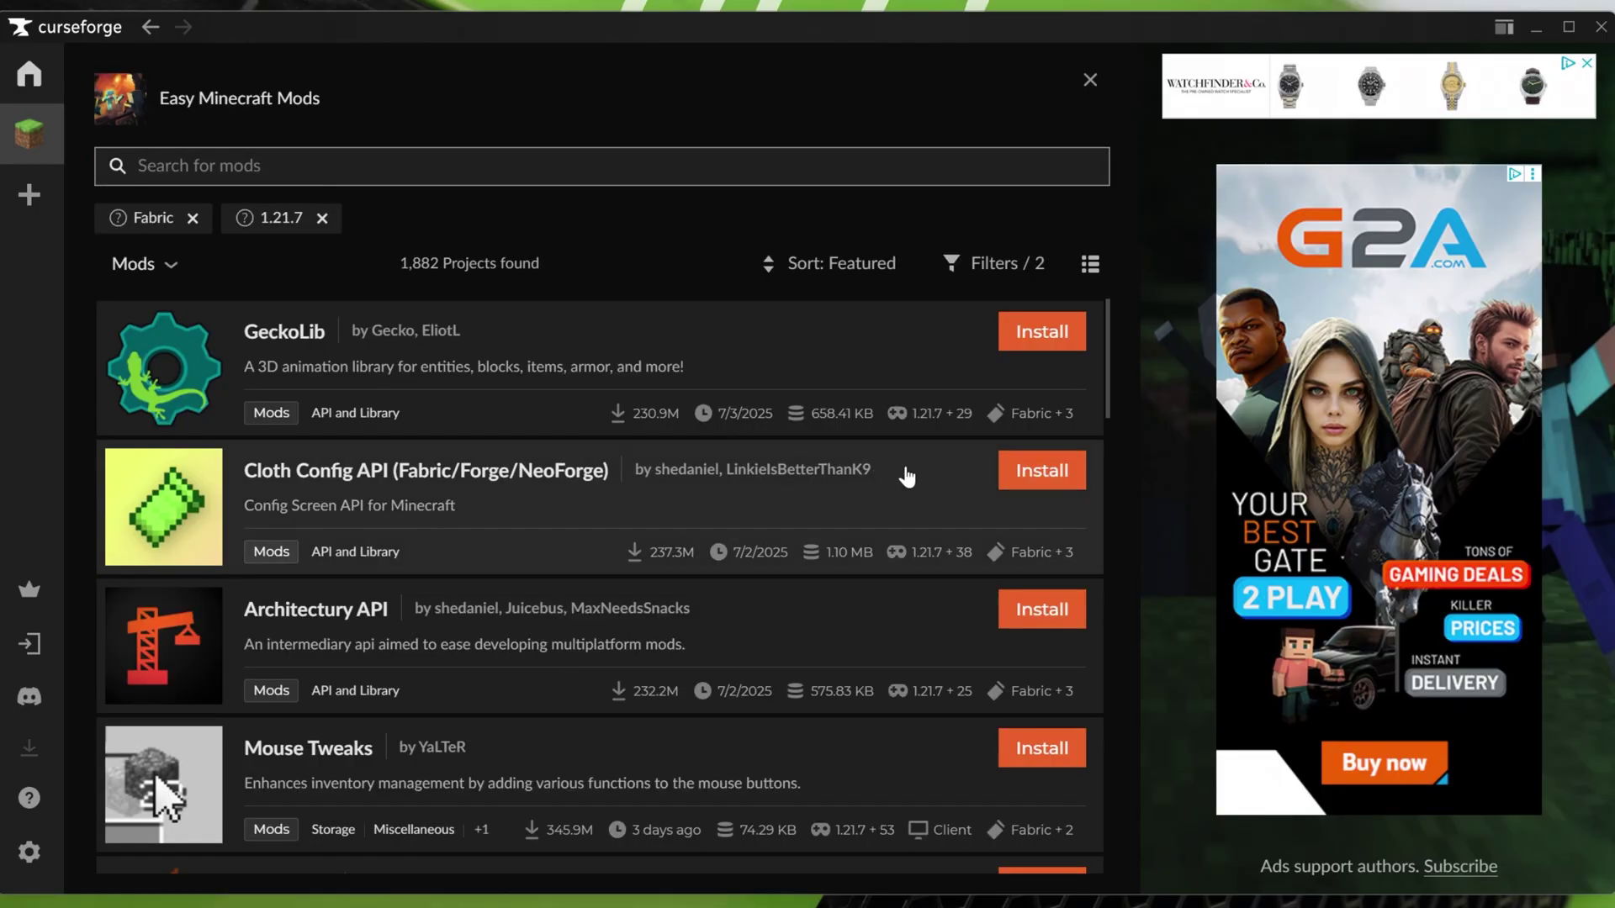
{"action": "scroll", "coordinate": [825, 465], "scroll_direction": "down", "scroll_amount": 6}
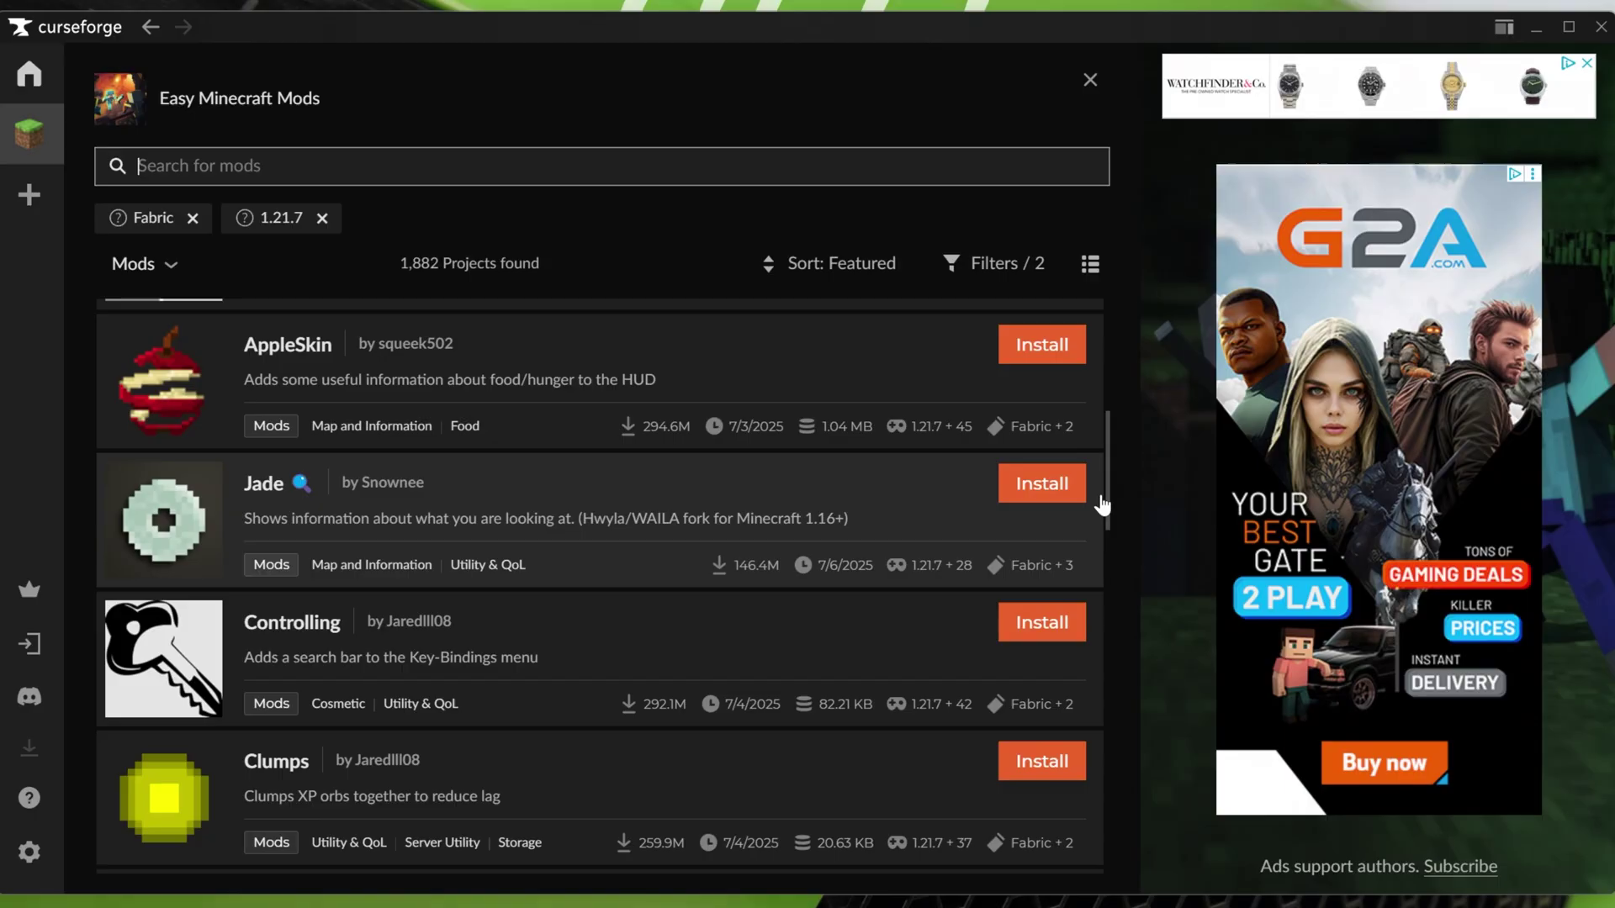
{"action": "left_click", "coordinate": [1070, 496]}
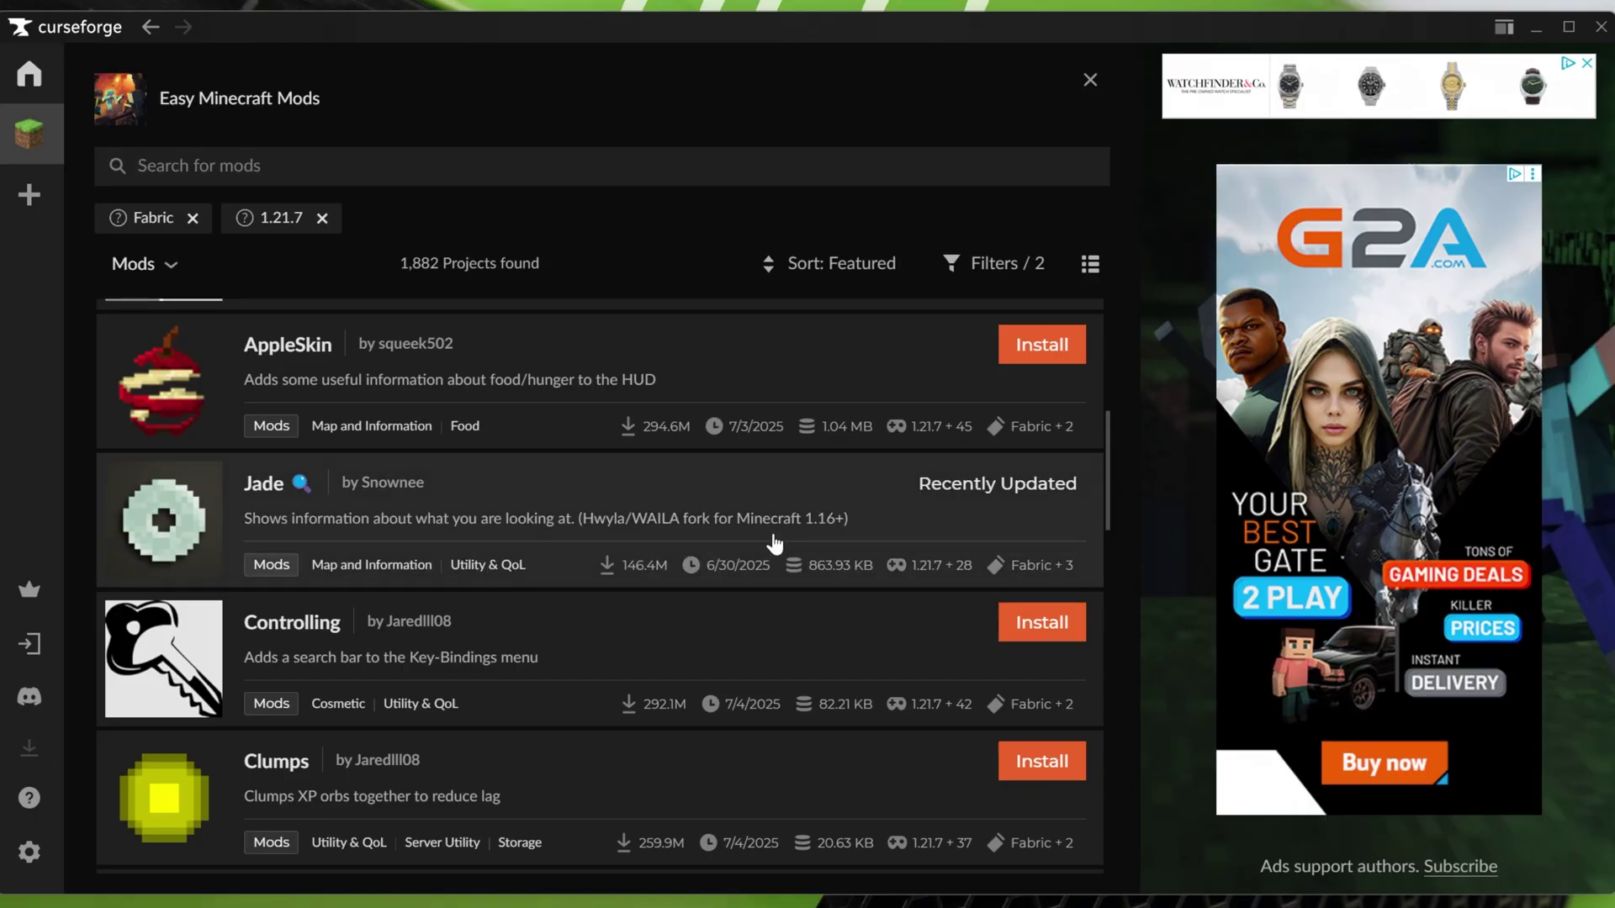
Install the Waystones, ImmediatelyFast and JourneyMap mods.
{"action": "scroll", "coordinate": [775, 544], "scroll_direction": "down", "scroll_amount": 5}
{"action": "scroll", "coordinate": [883, 525], "scroll_direction": "down", "scroll_amount": 1}
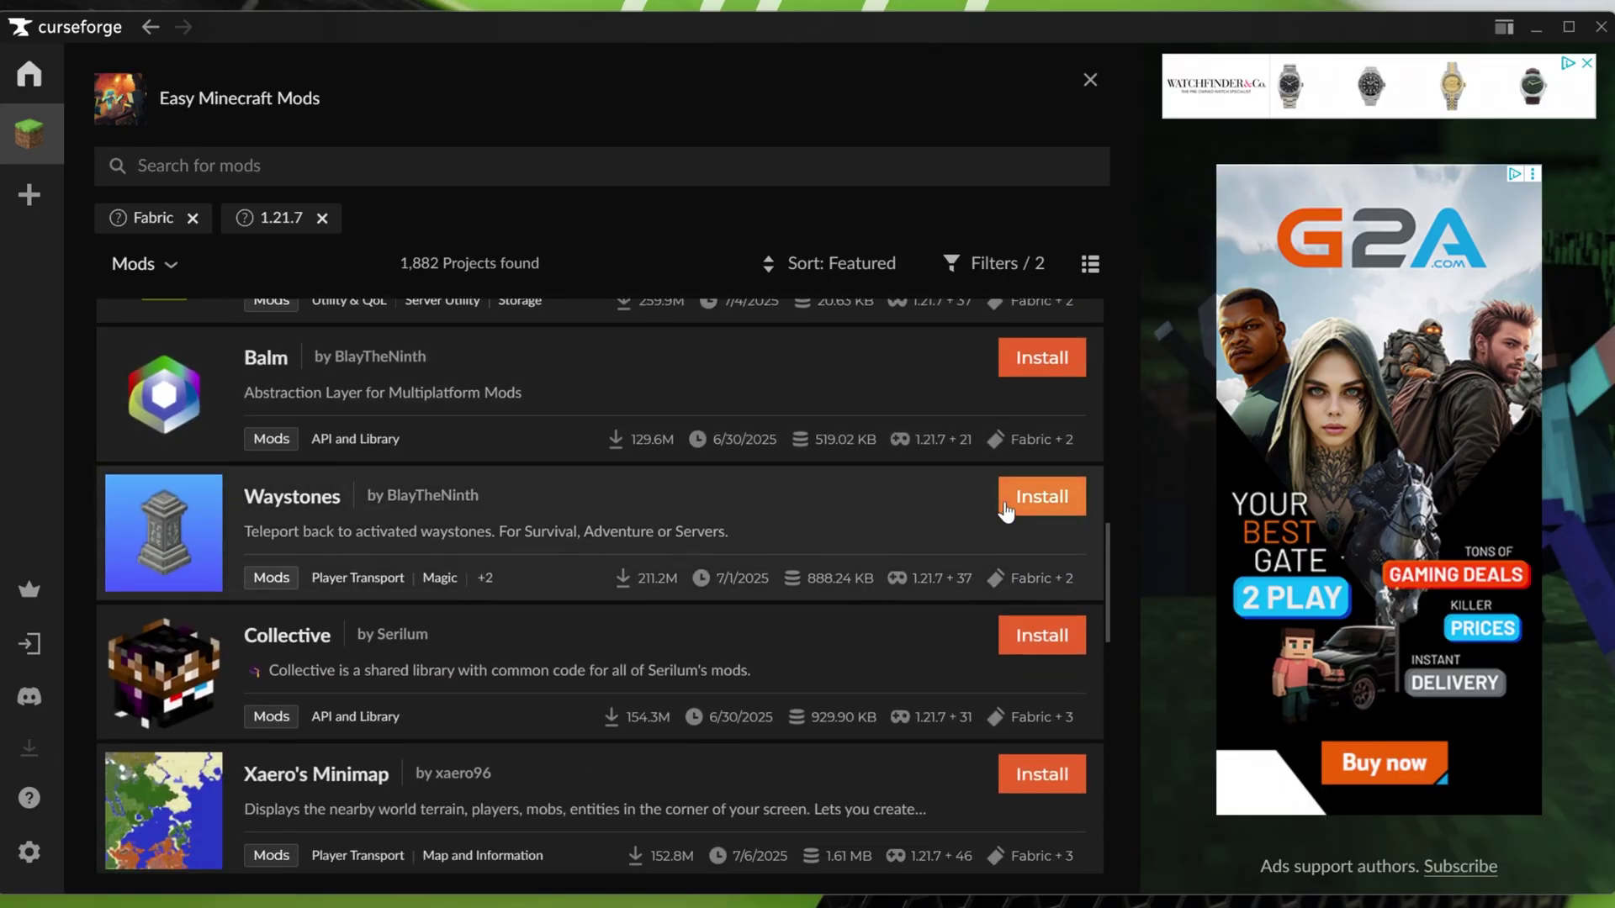
{"action": "left_click", "coordinate": [1007, 500]}
{"action": "scroll", "coordinate": [810, 547], "scroll_direction": "down", "scroll_amount": 4}
{"action": "scroll", "coordinate": [810, 548], "scroll_direction": "down", "scroll_amount": 5}
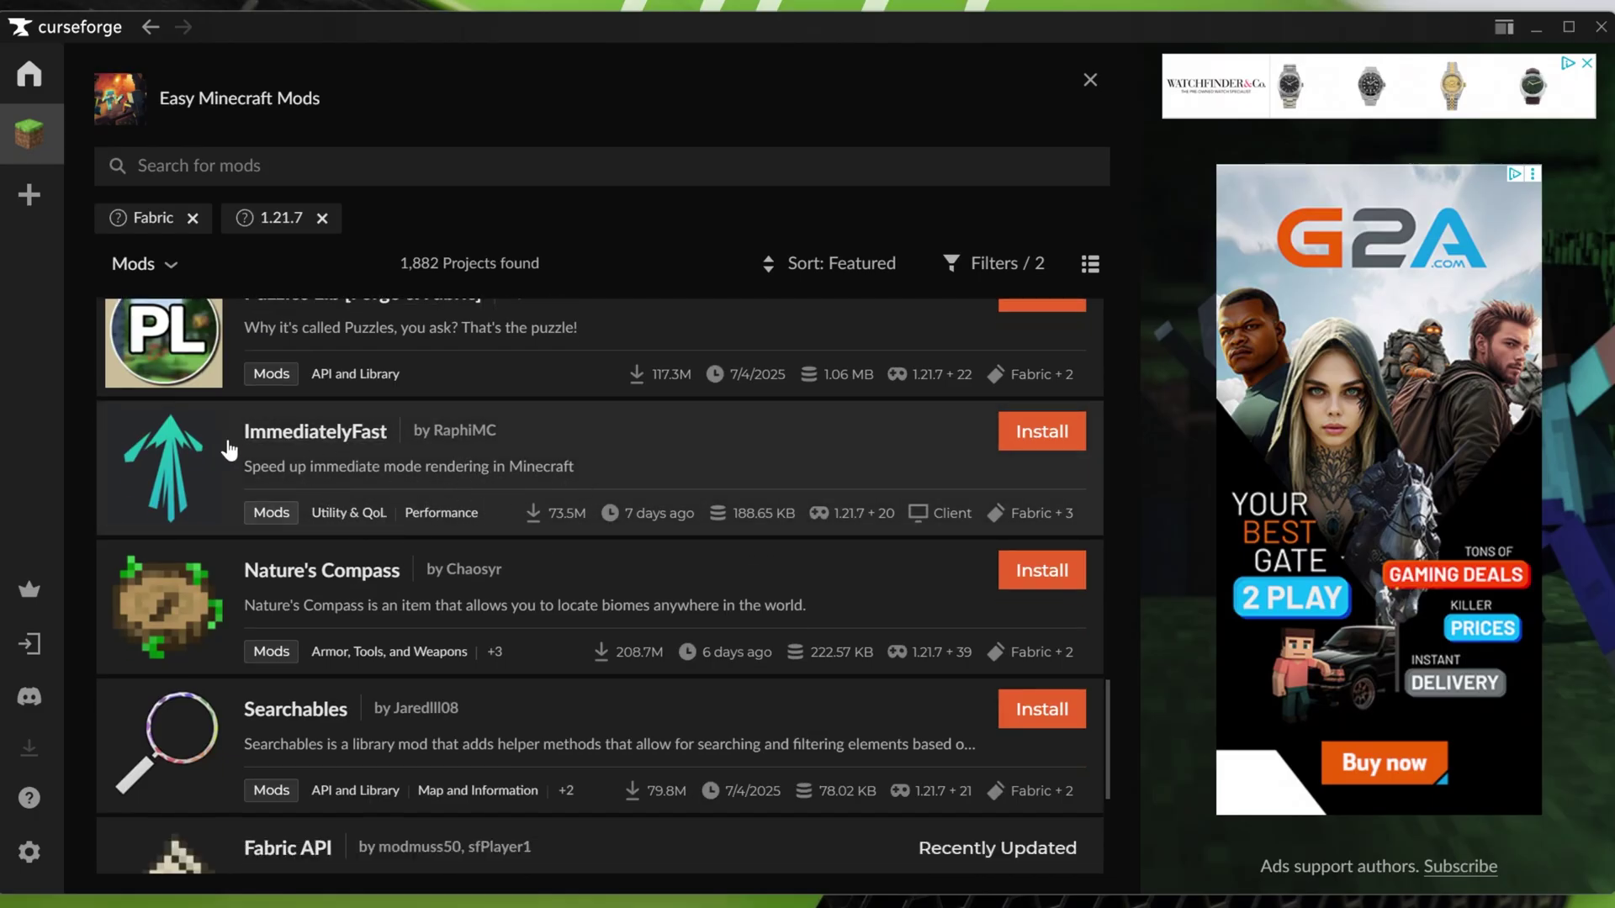
{"action": "left_click", "coordinate": [1041, 431]}
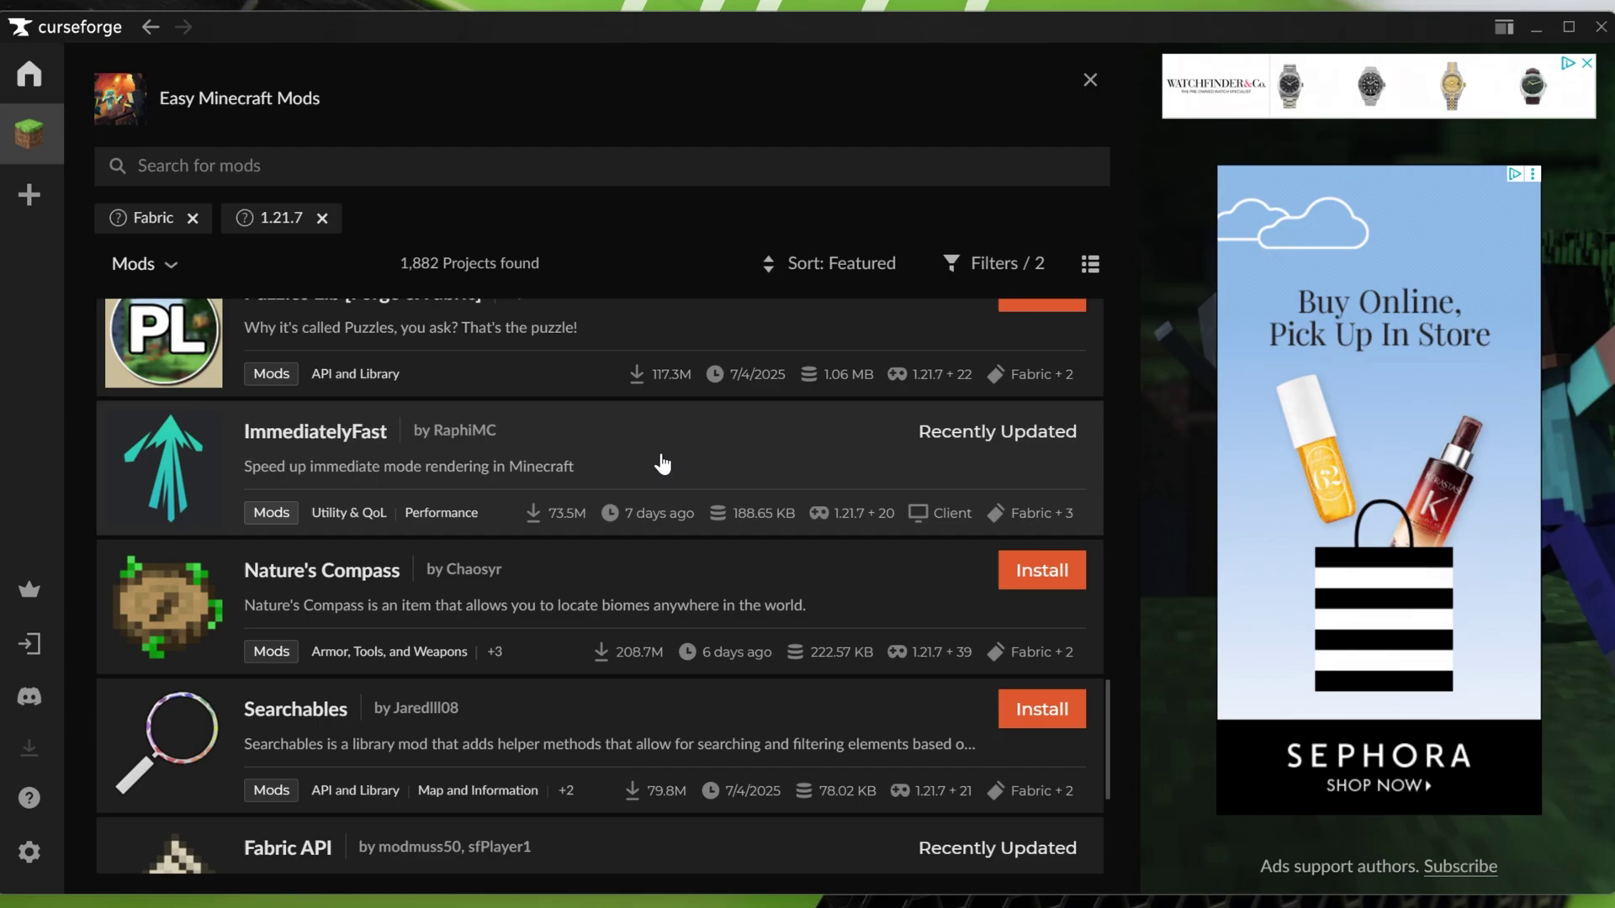
{"action": "scroll", "coordinate": [662, 465], "scroll_direction": "down", "scroll_amount": 5}
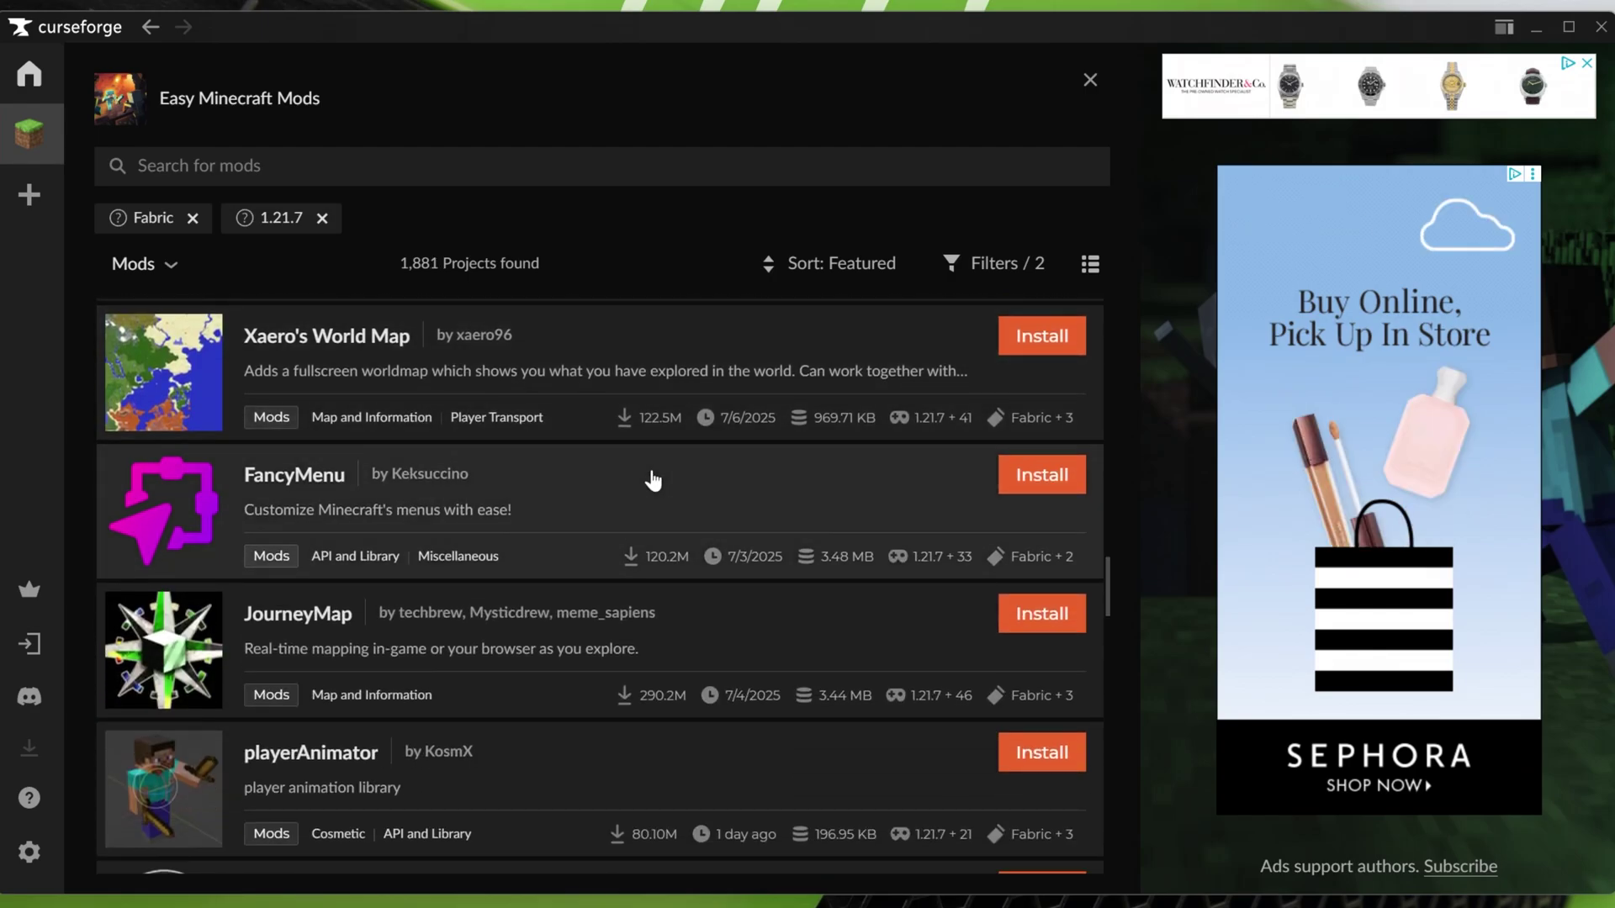
{"action": "left_click", "coordinate": [1041, 613]}
Install Biomes O' Plenty from further down the Fabric 1.21.7 list.
{"action": "scroll", "coordinate": [569, 551], "scroll_direction": "down", "scroll_amount": 5}
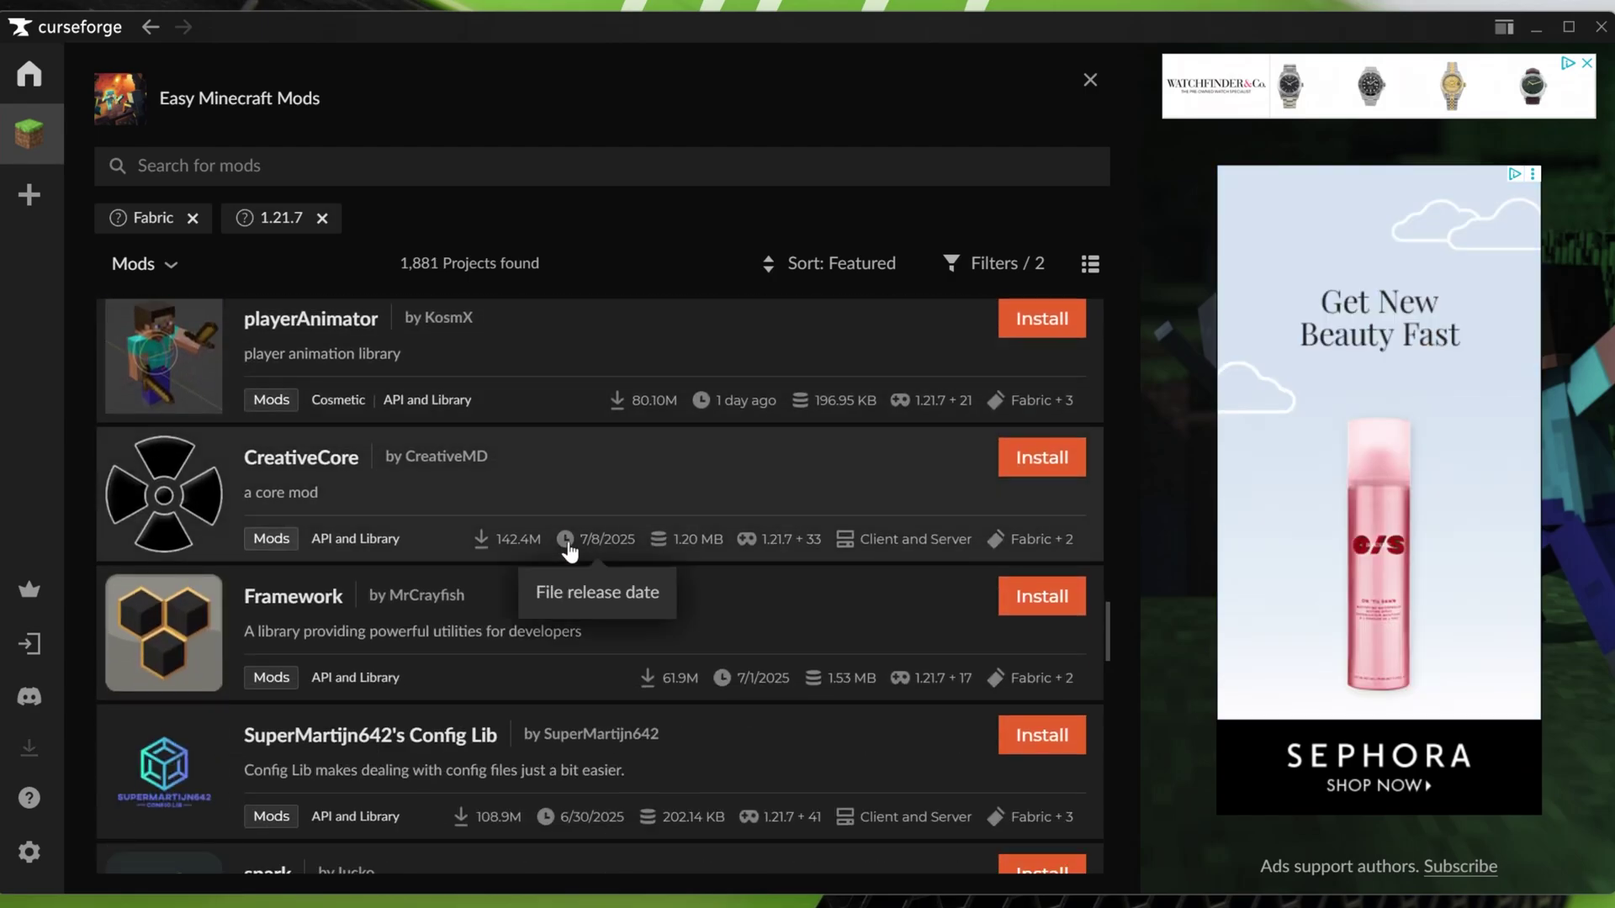
{"action": "scroll", "coordinate": [568, 551], "scroll_direction": "down", "scroll_amount": 9}
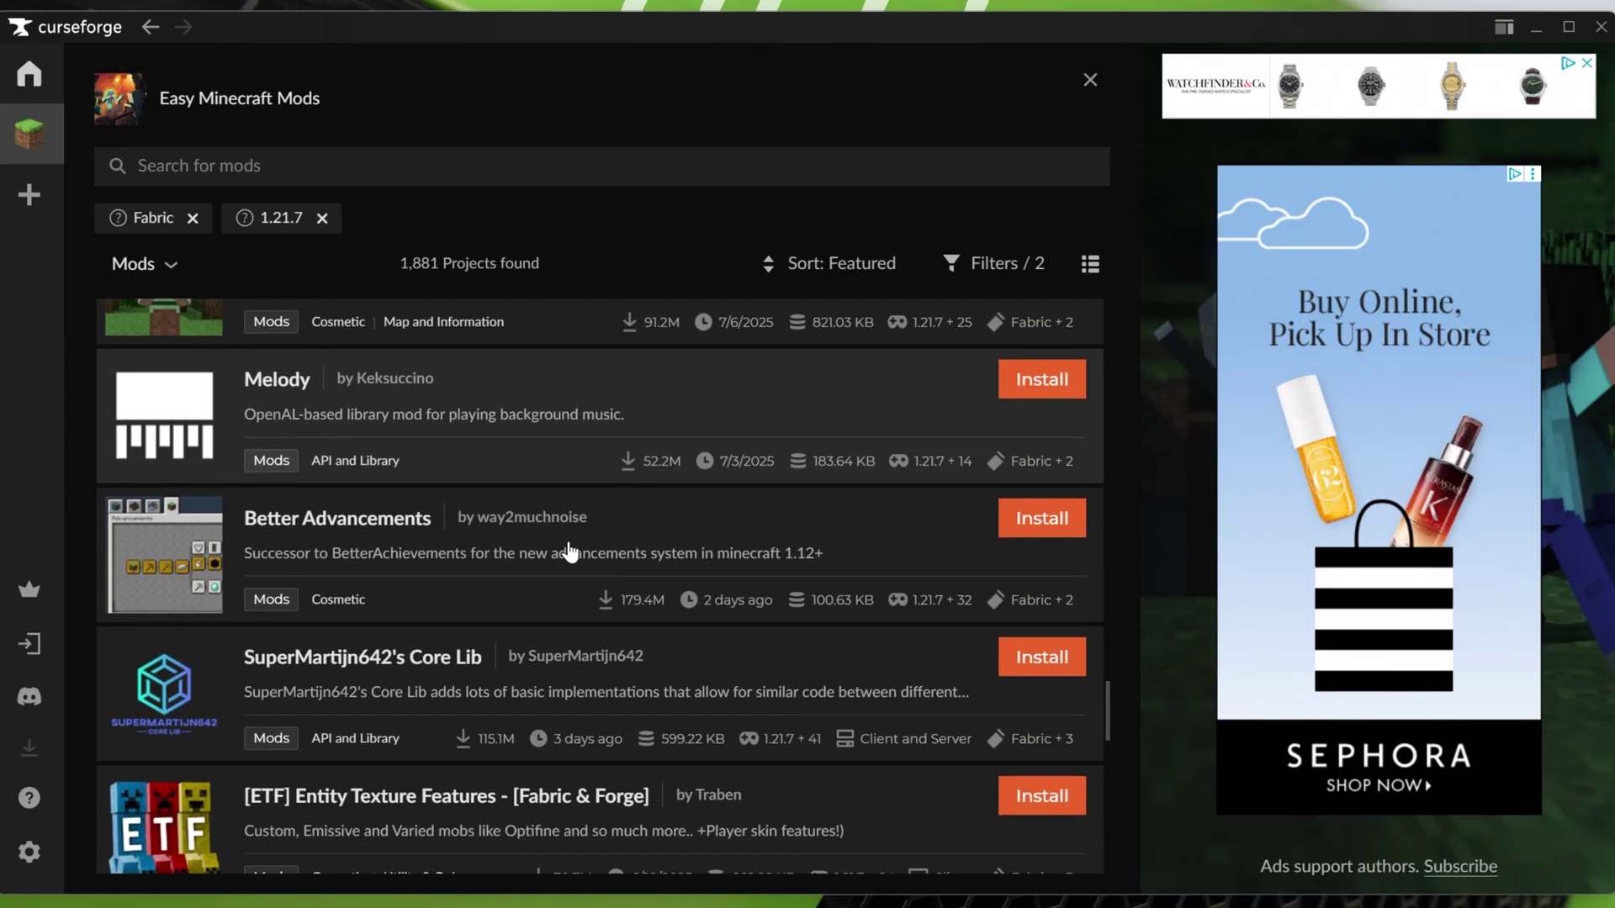
{"action": "scroll", "coordinate": [569, 551], "scroll_direction": "down", "scroll_amount": 15}
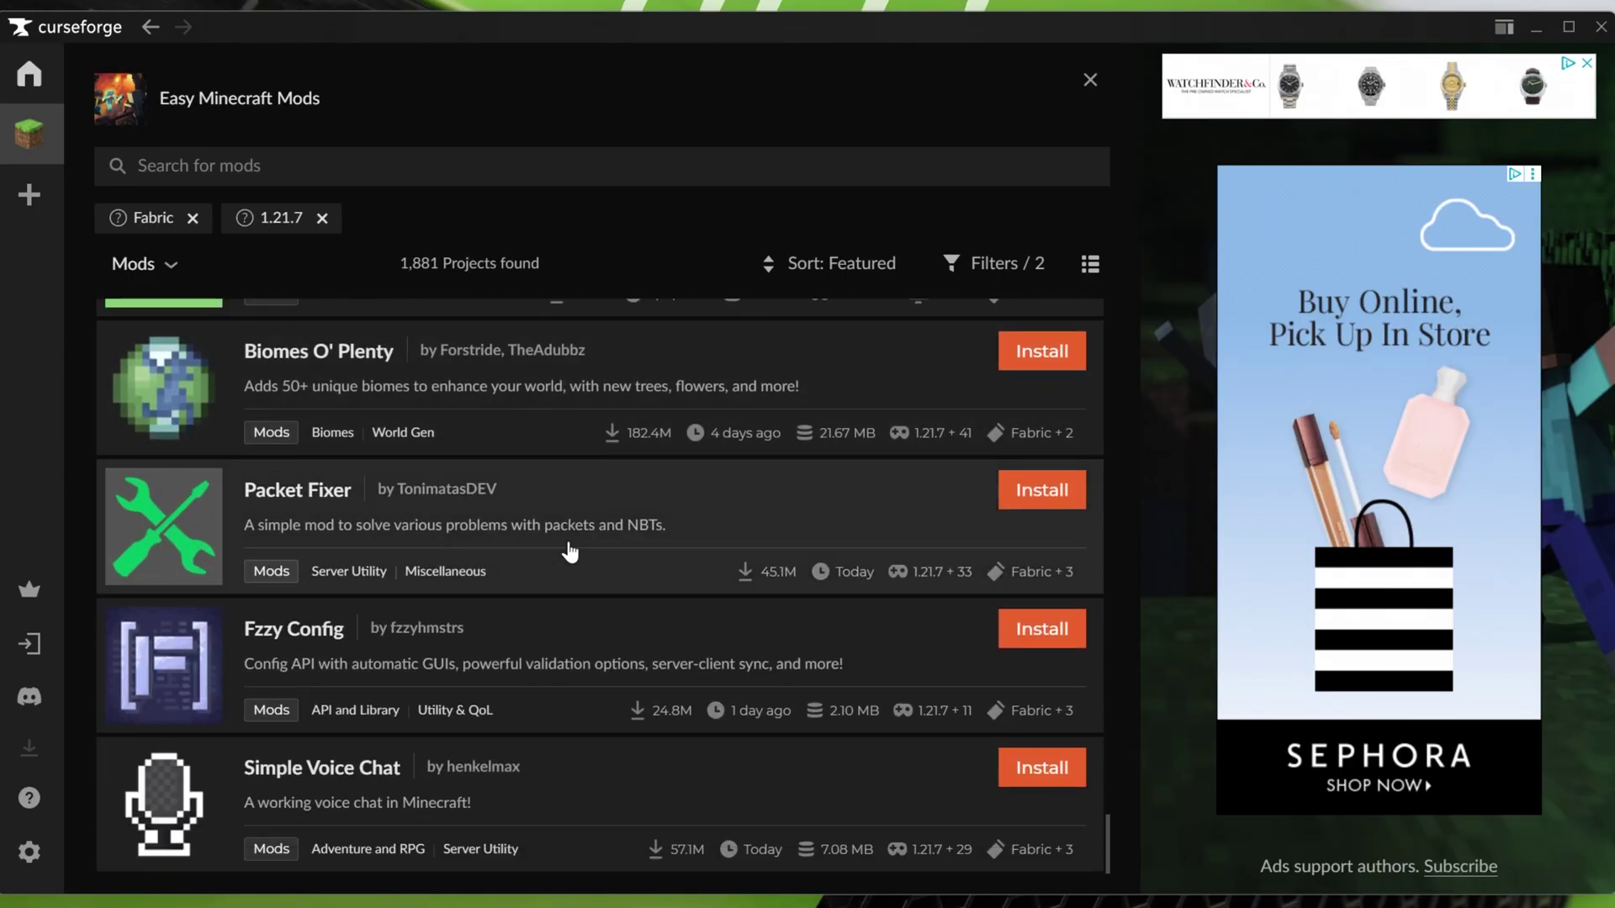
{"action": "left_click", "coordinate": [1065, 460]}
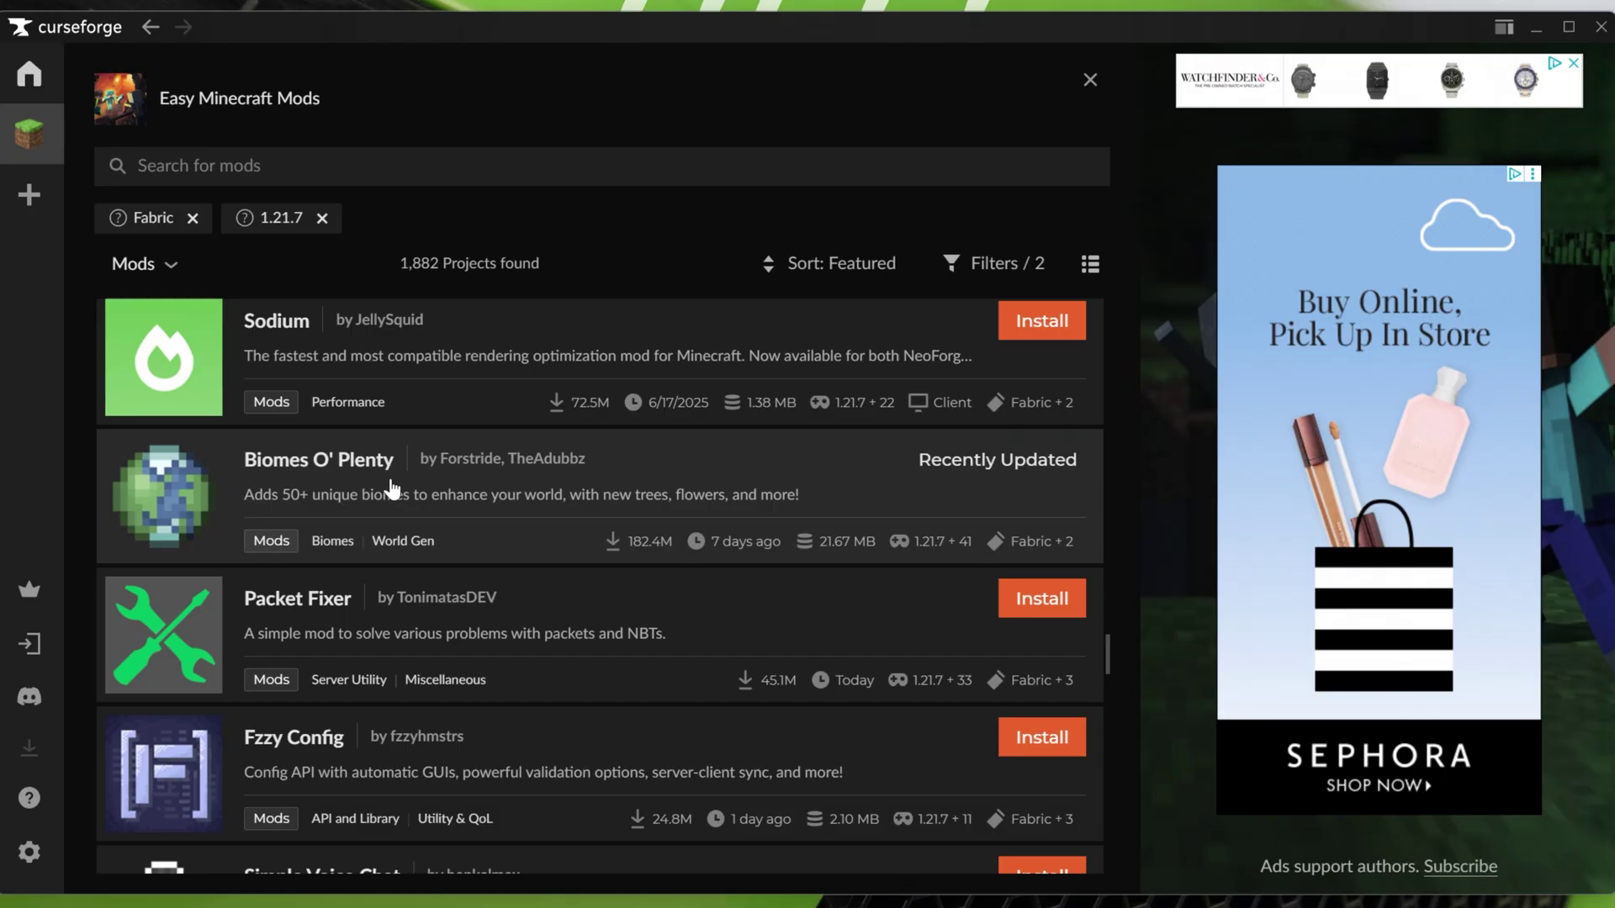
{"action": "scroll", "coordinate": [392, 488], "scroll_direction": "down", "scroll_amount": 7}
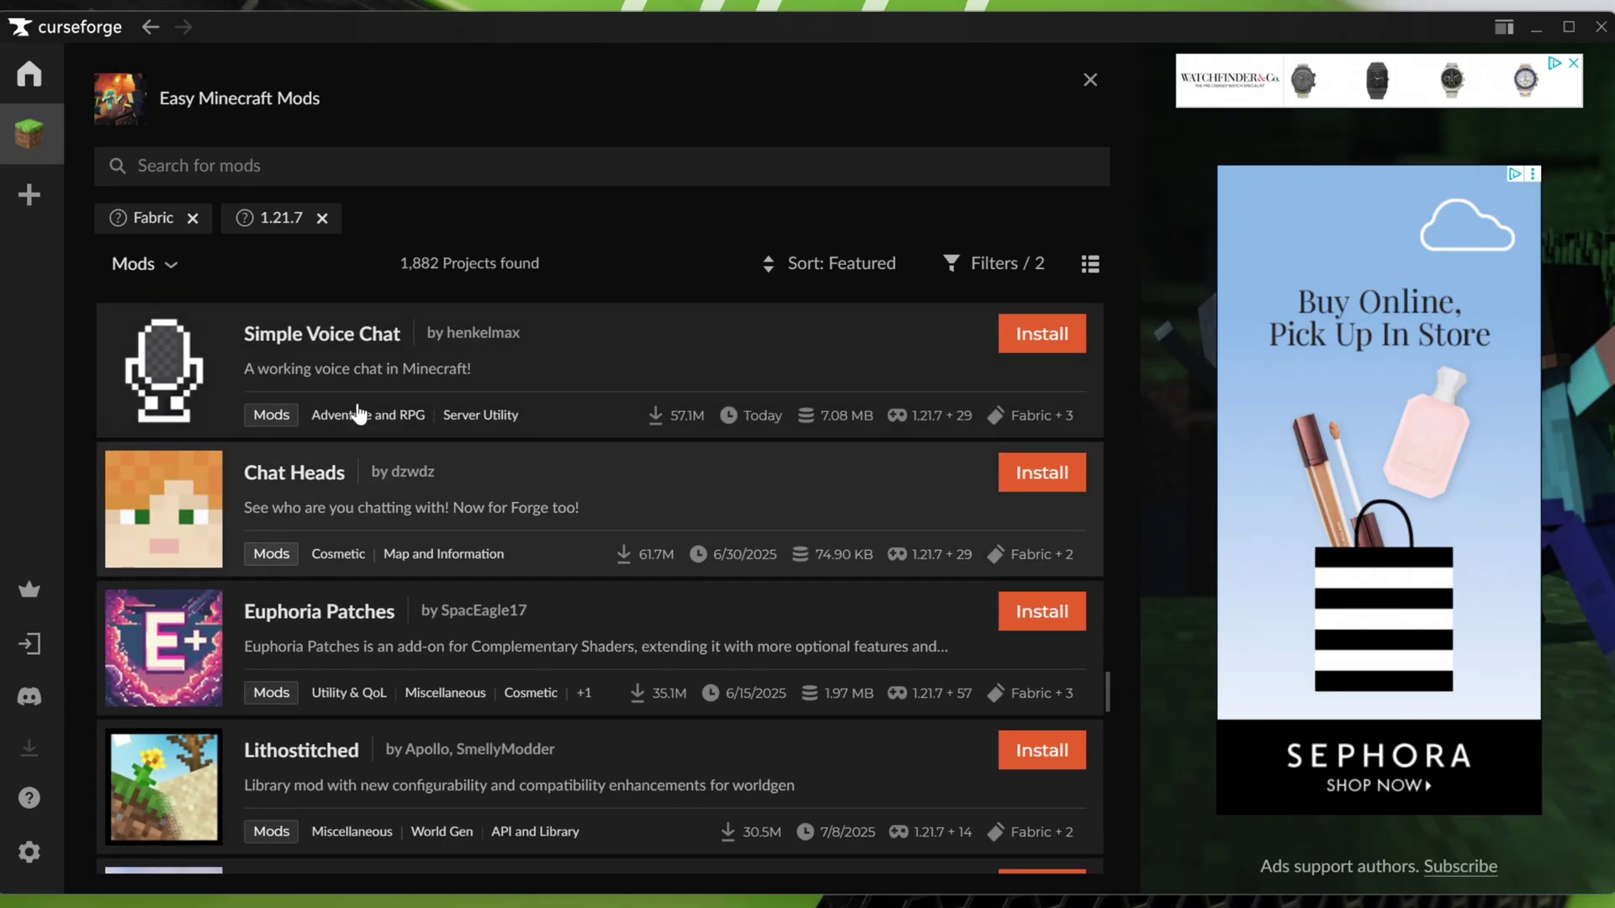
View the Data Packs, Resource Packs, Shaders and Worlds catalogues, then close the browser.
{"action": "left_click", "coordinate": [175, 267]}
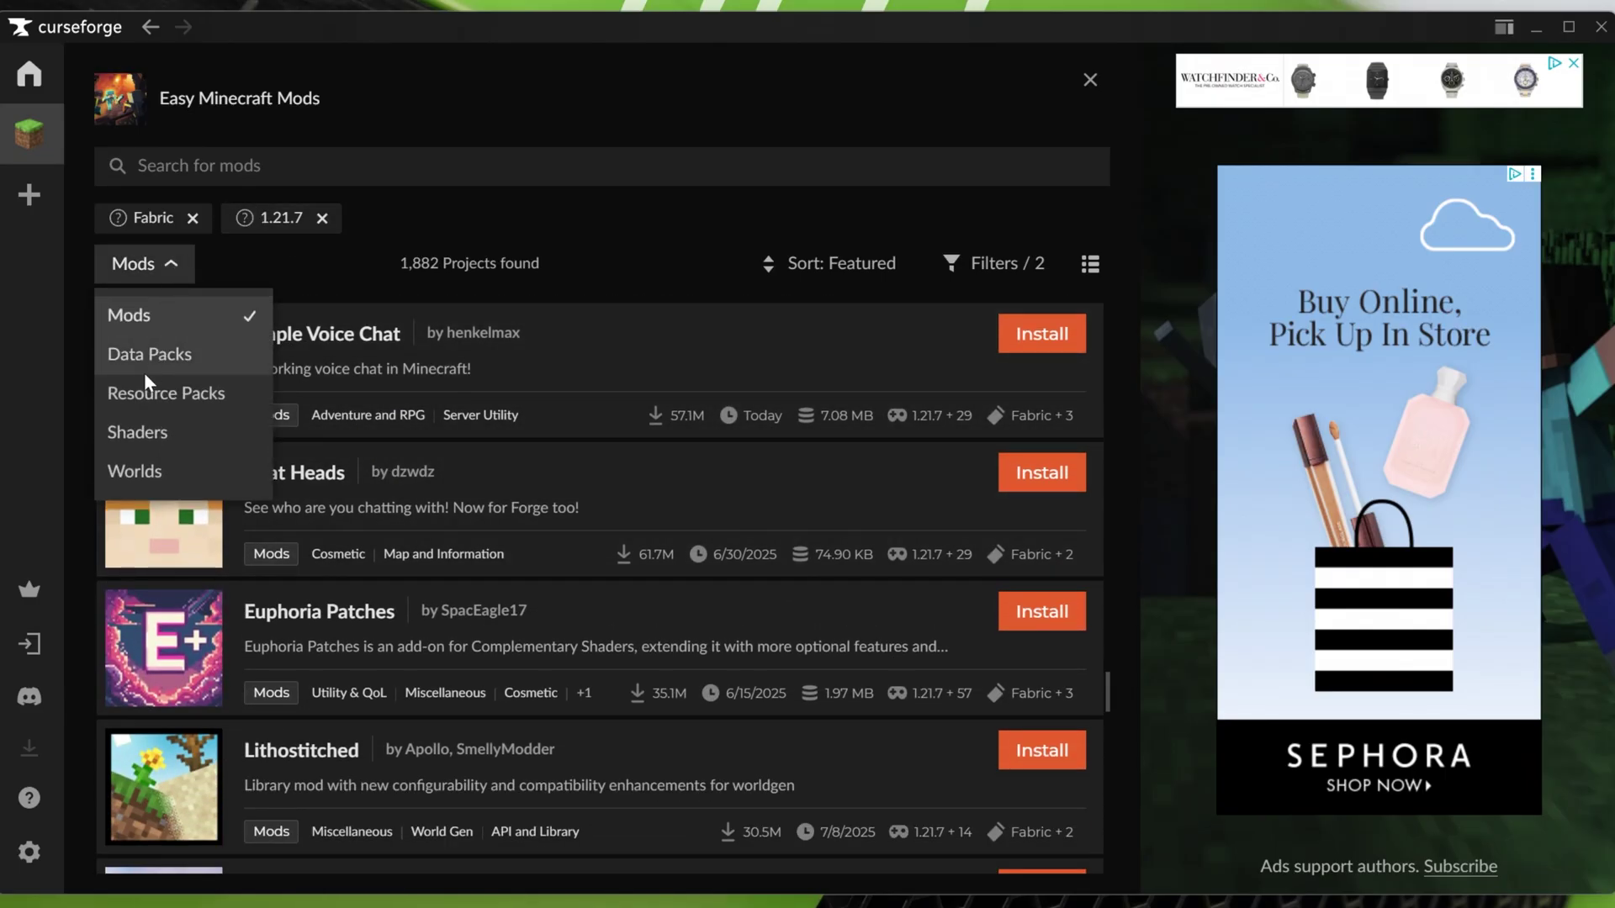
{"action": "left_click", "coordinate": [143, 352]}
{"action": "left_click", "coordinate": [174, 271]}
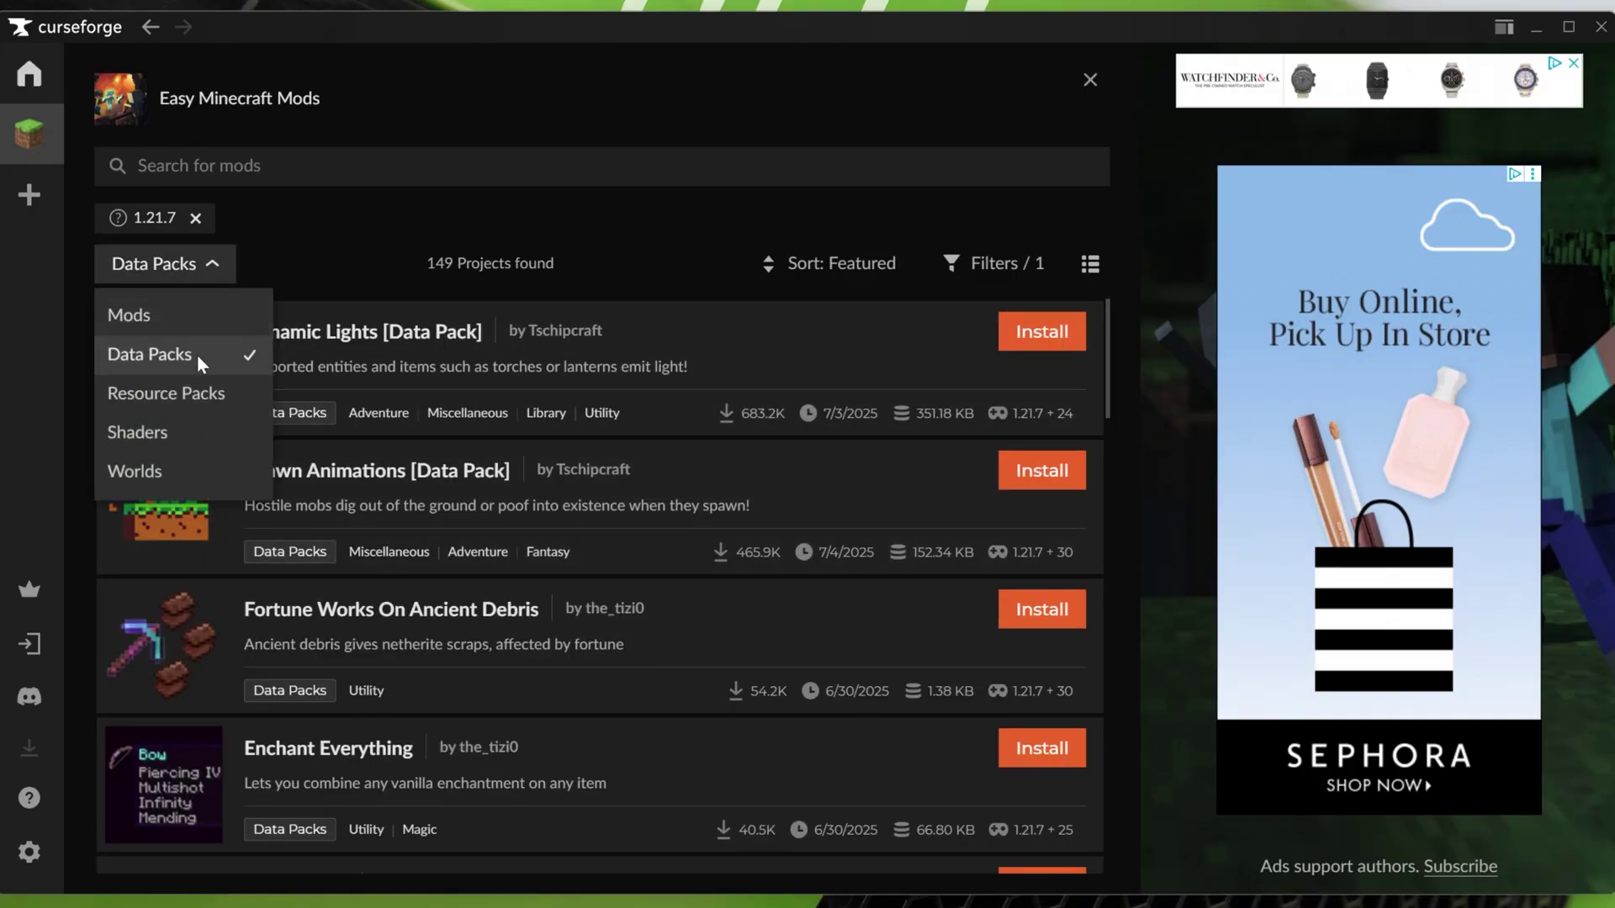
{"action": "left_click", "coordinate": [191, 402]}
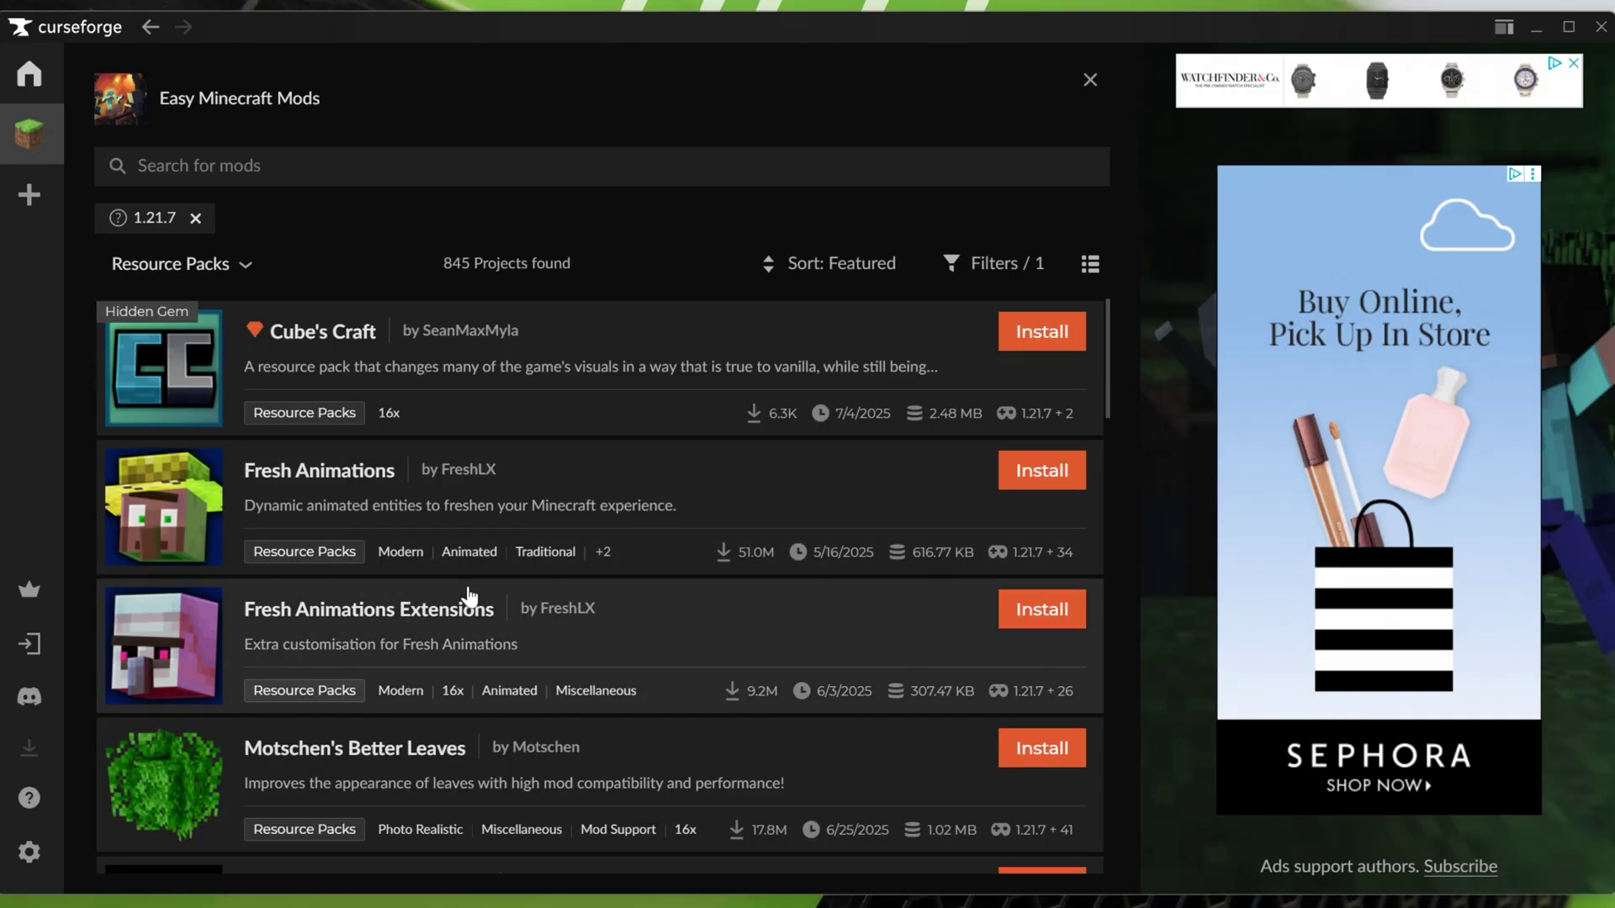
{"action": "left_click", "coordinate": [187, 430]}
{"action": "left_click", "coordinate": [189, 265]}
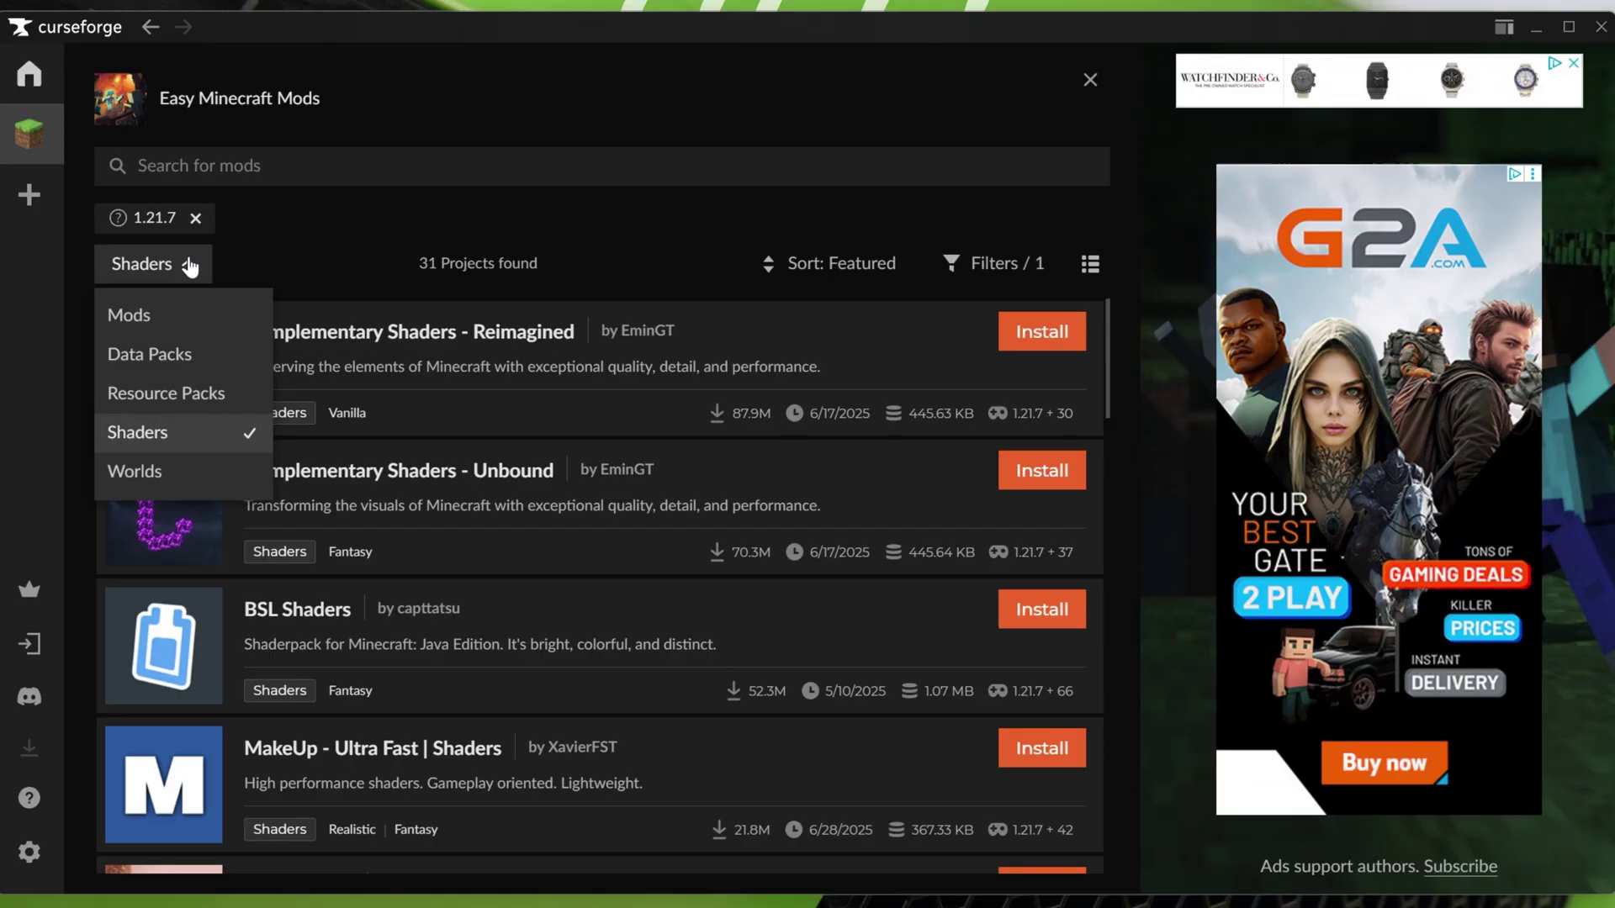
{"action": "left_click", "coordinate": [183, 471]}
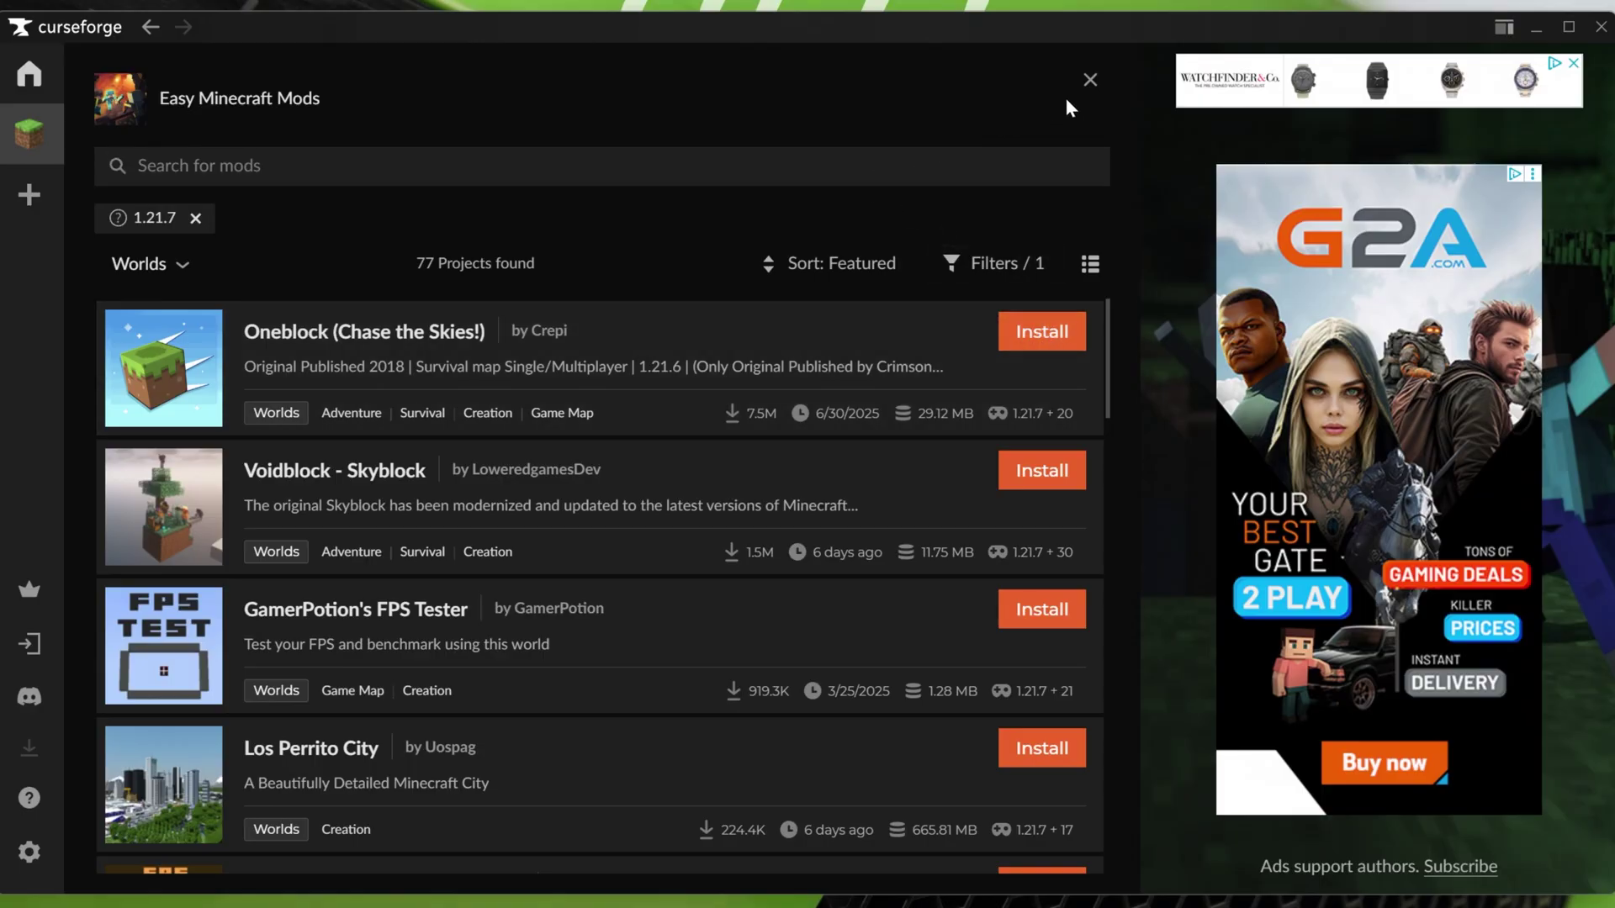
{"action": "left_click", "coordinate": [1087, 80]}
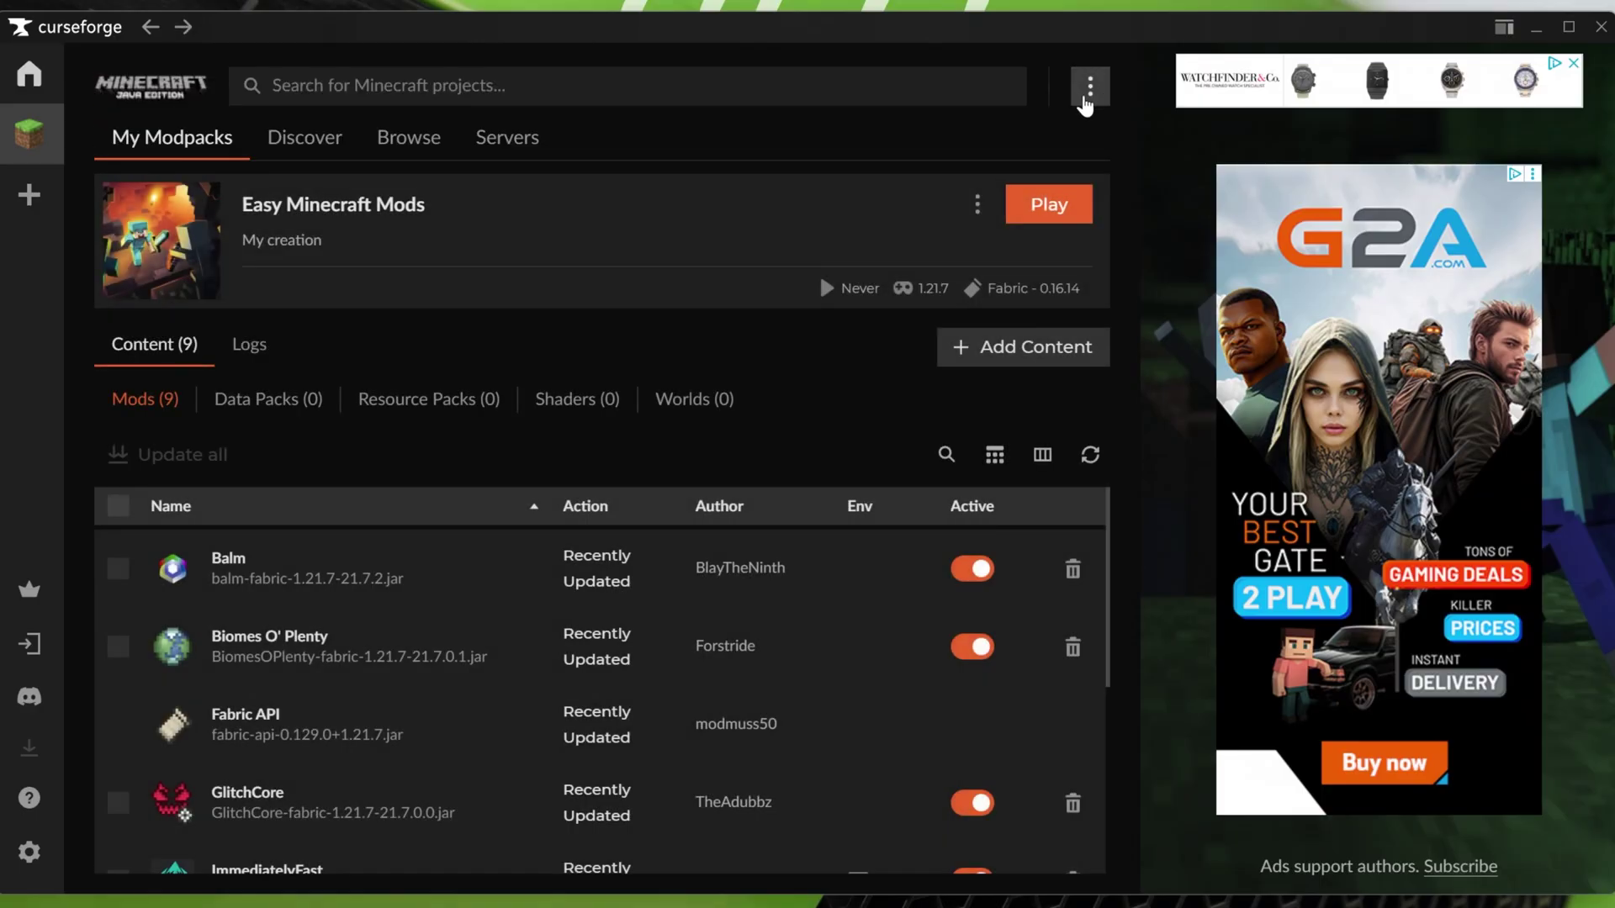
Open Share Profile for the Easy Minecraft Mods card, then close the Export dialog unused.
{"action": "left_click", "coordinate": [164, 151]}
{"action": "right_click", "coordinate": [174, 368]}
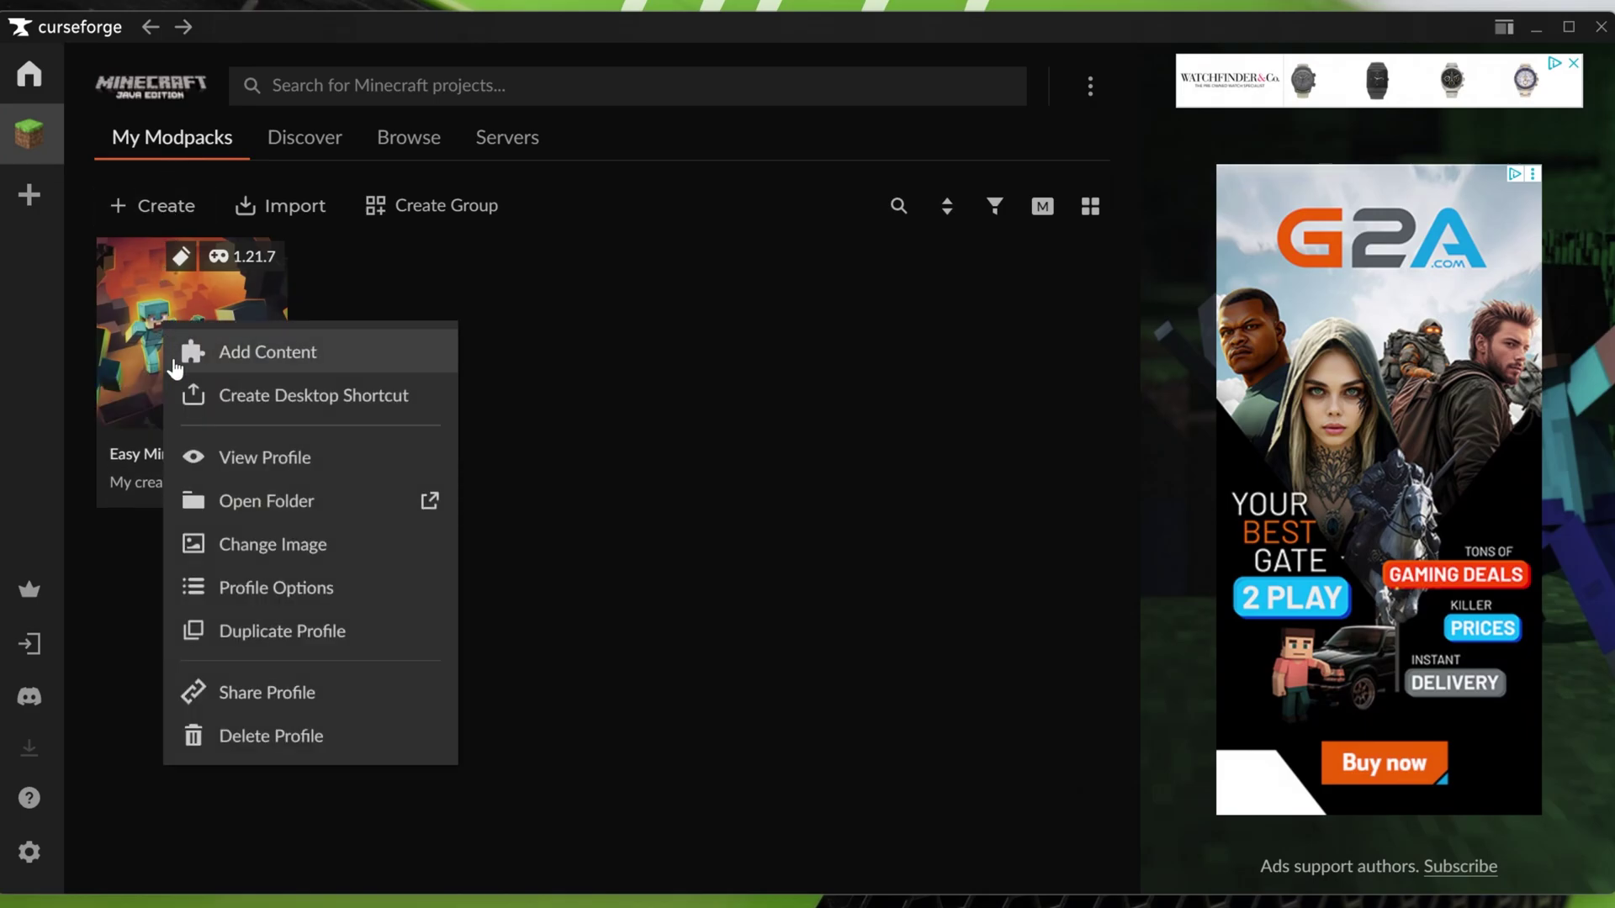
{"action": "left_click", "coordinate": [286, 691]}
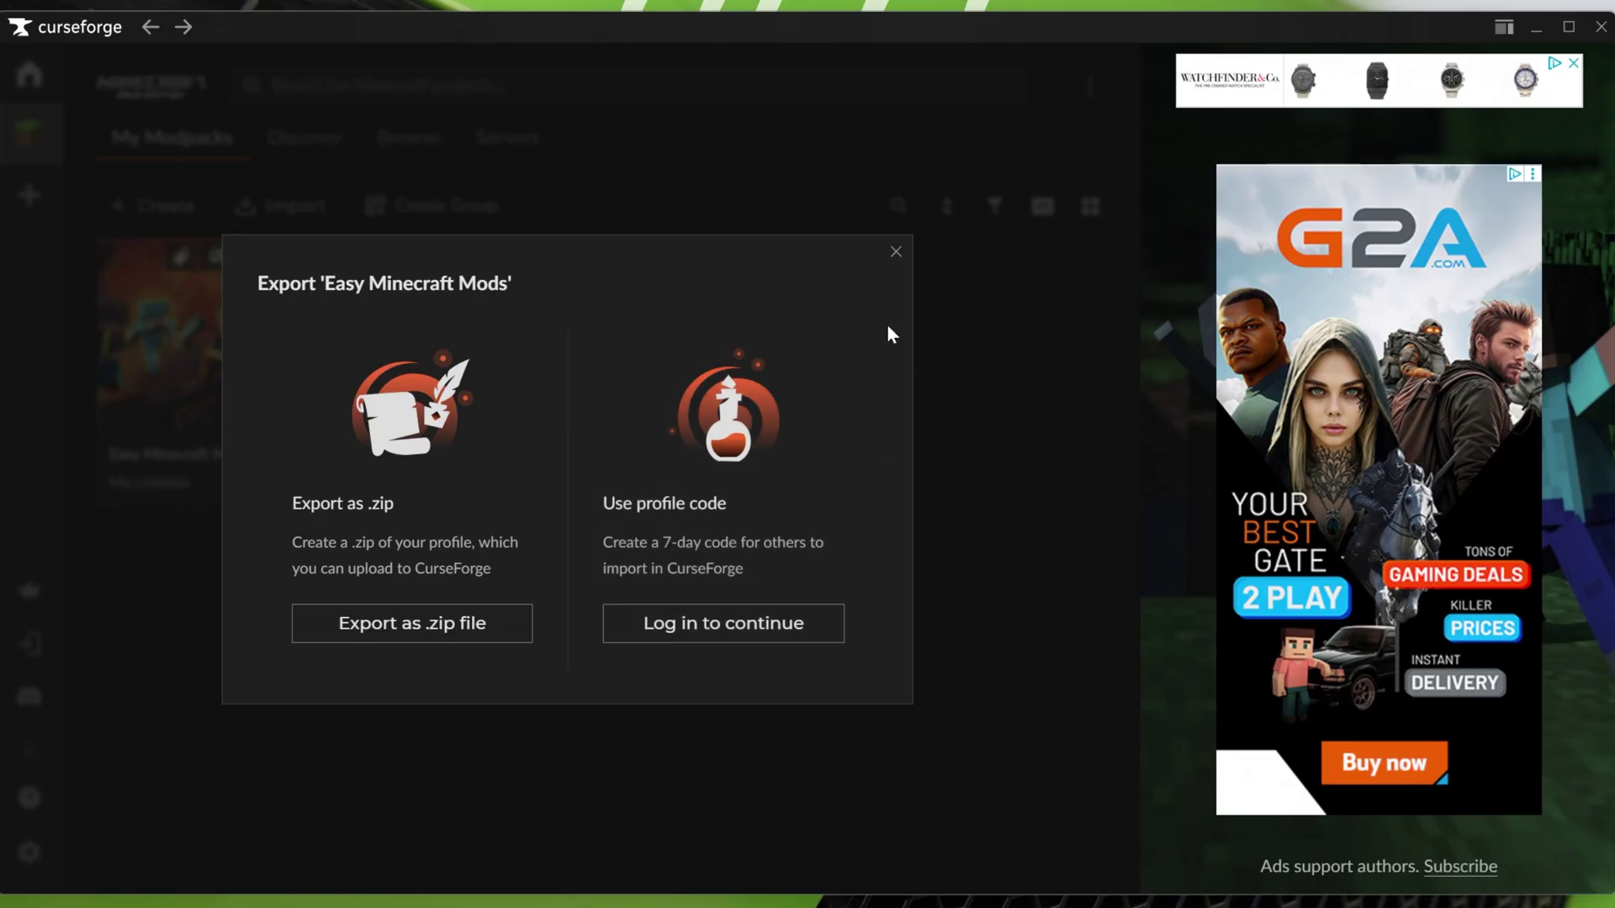
{"action": "left_click", "coordinate": [889, 266]}
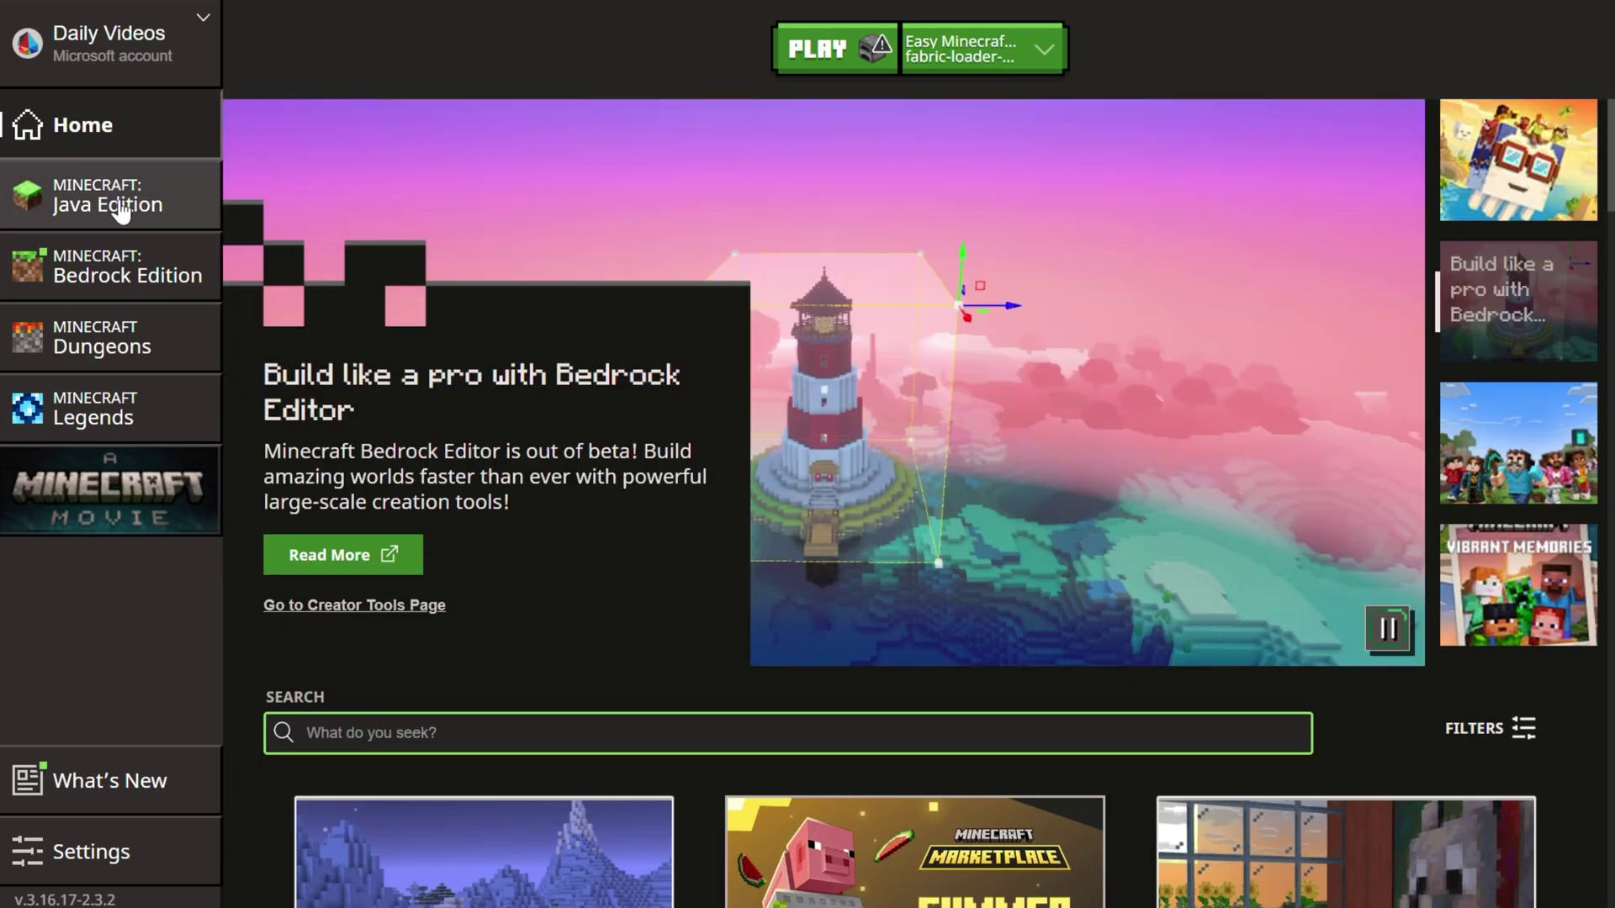
Play Easy Minecraft Mods from the Java Edition page and confirm the modded-game warning.
{"action": "left_click", "coordinate": [122, 208]}
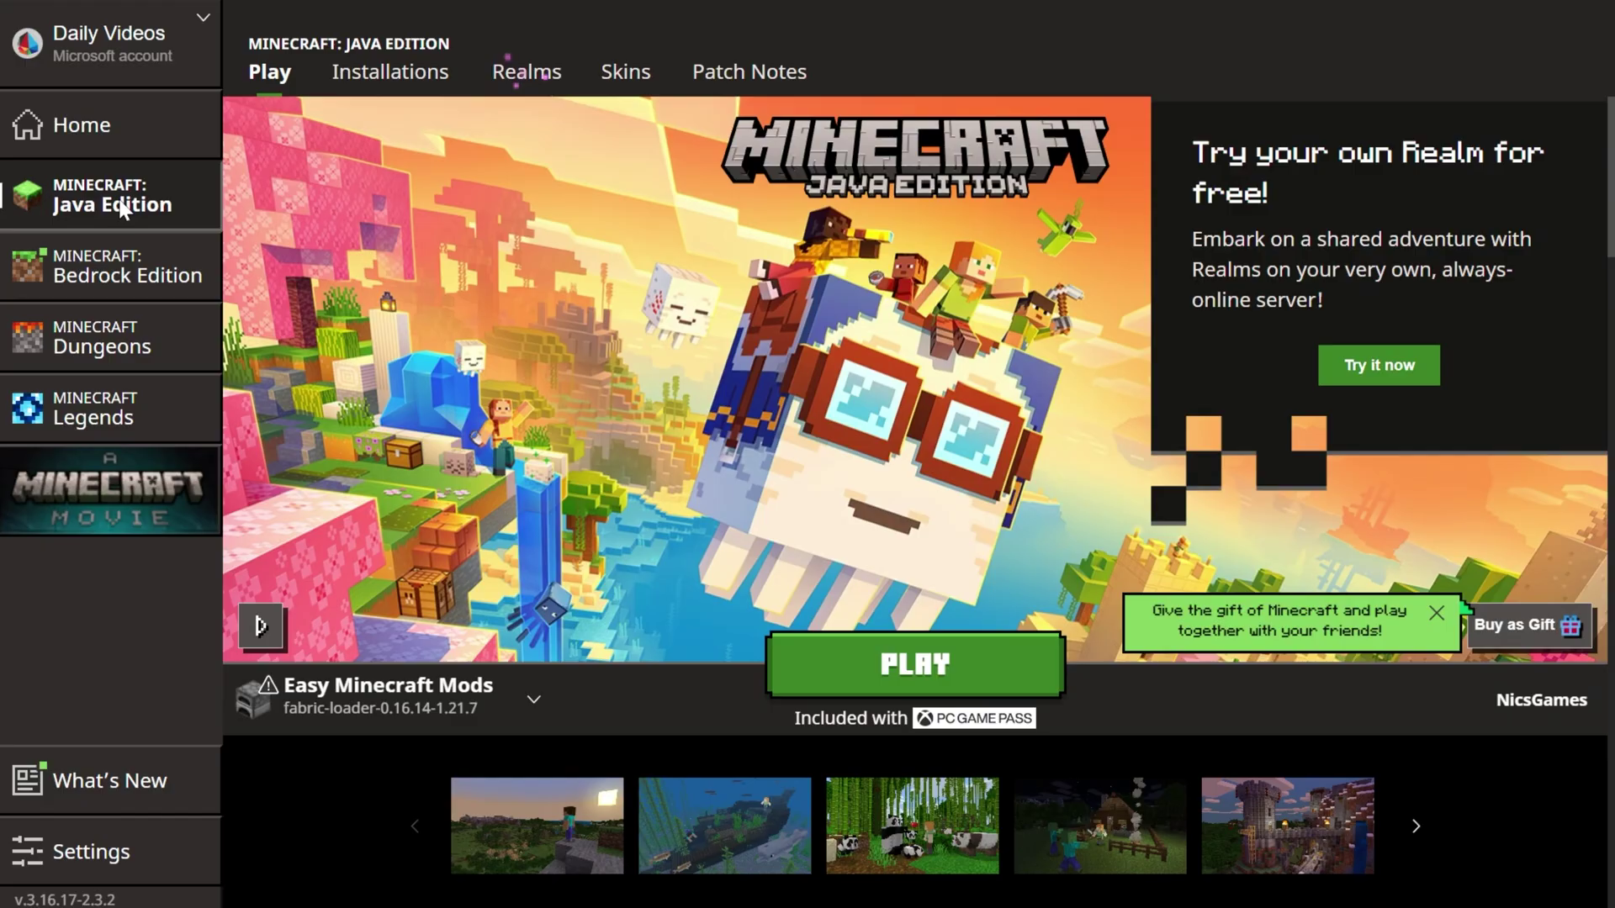
{"action": "left_click", "coordinate": [916, 665]}
{"action": "left_click", "coordinate": [1082, 589]}
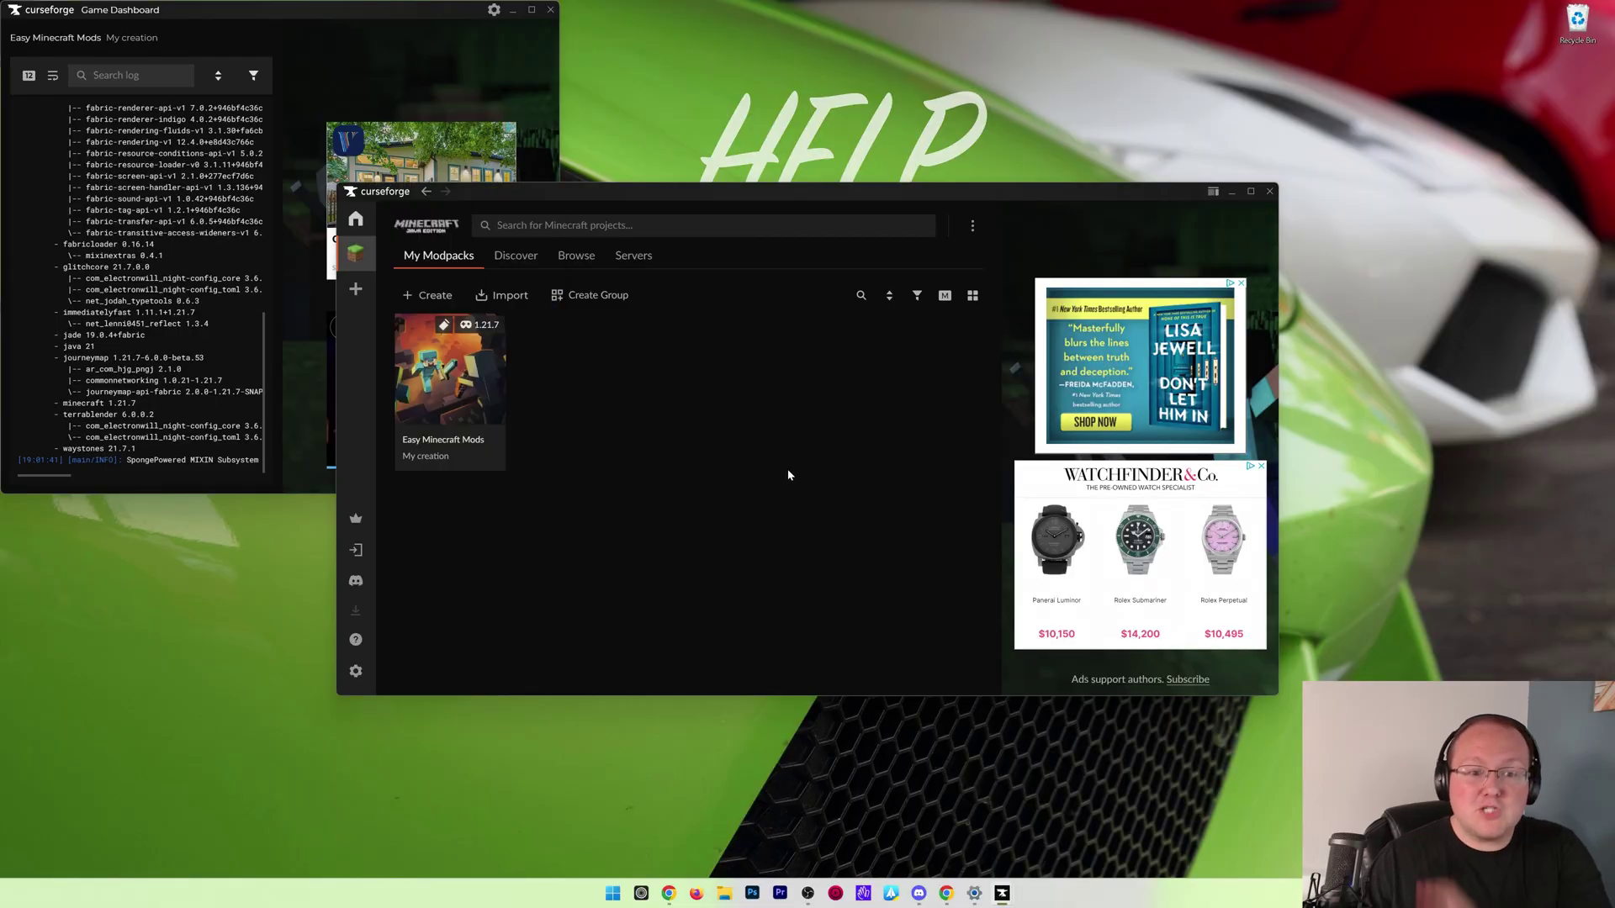
Open the Easy Minecraft Mods details and scroll through its Mods (9) list.
{"action": "left_click", "coordinate": [470, 383]}
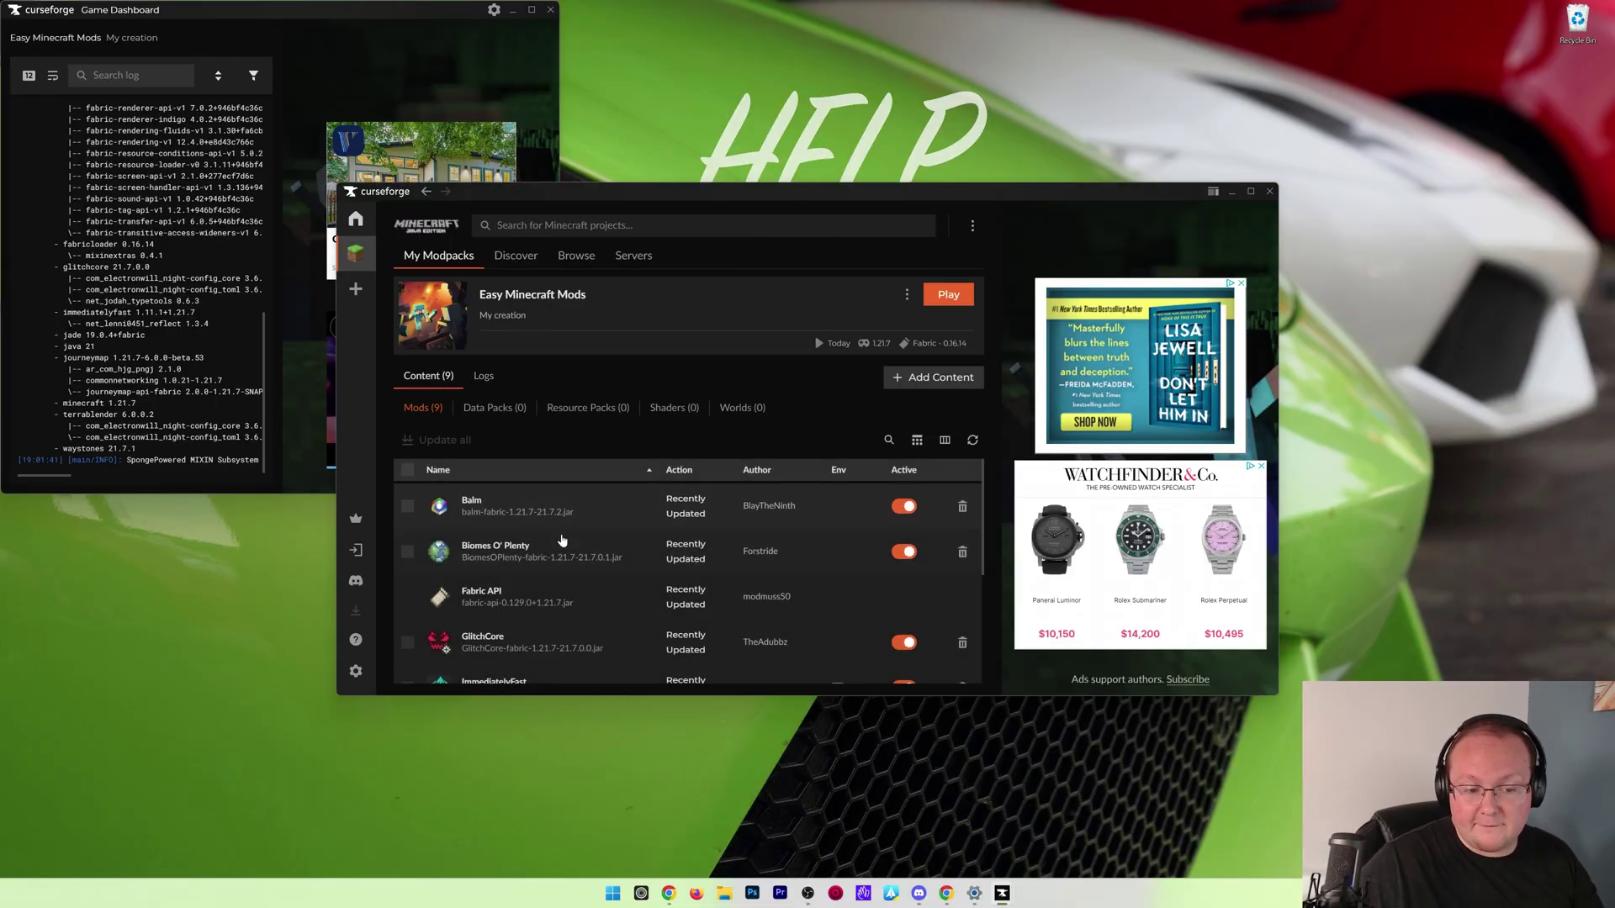
{"action": "scroll", "coordinate": [546, 532], "scroll_direction": "down", "scroll_amount": 3}
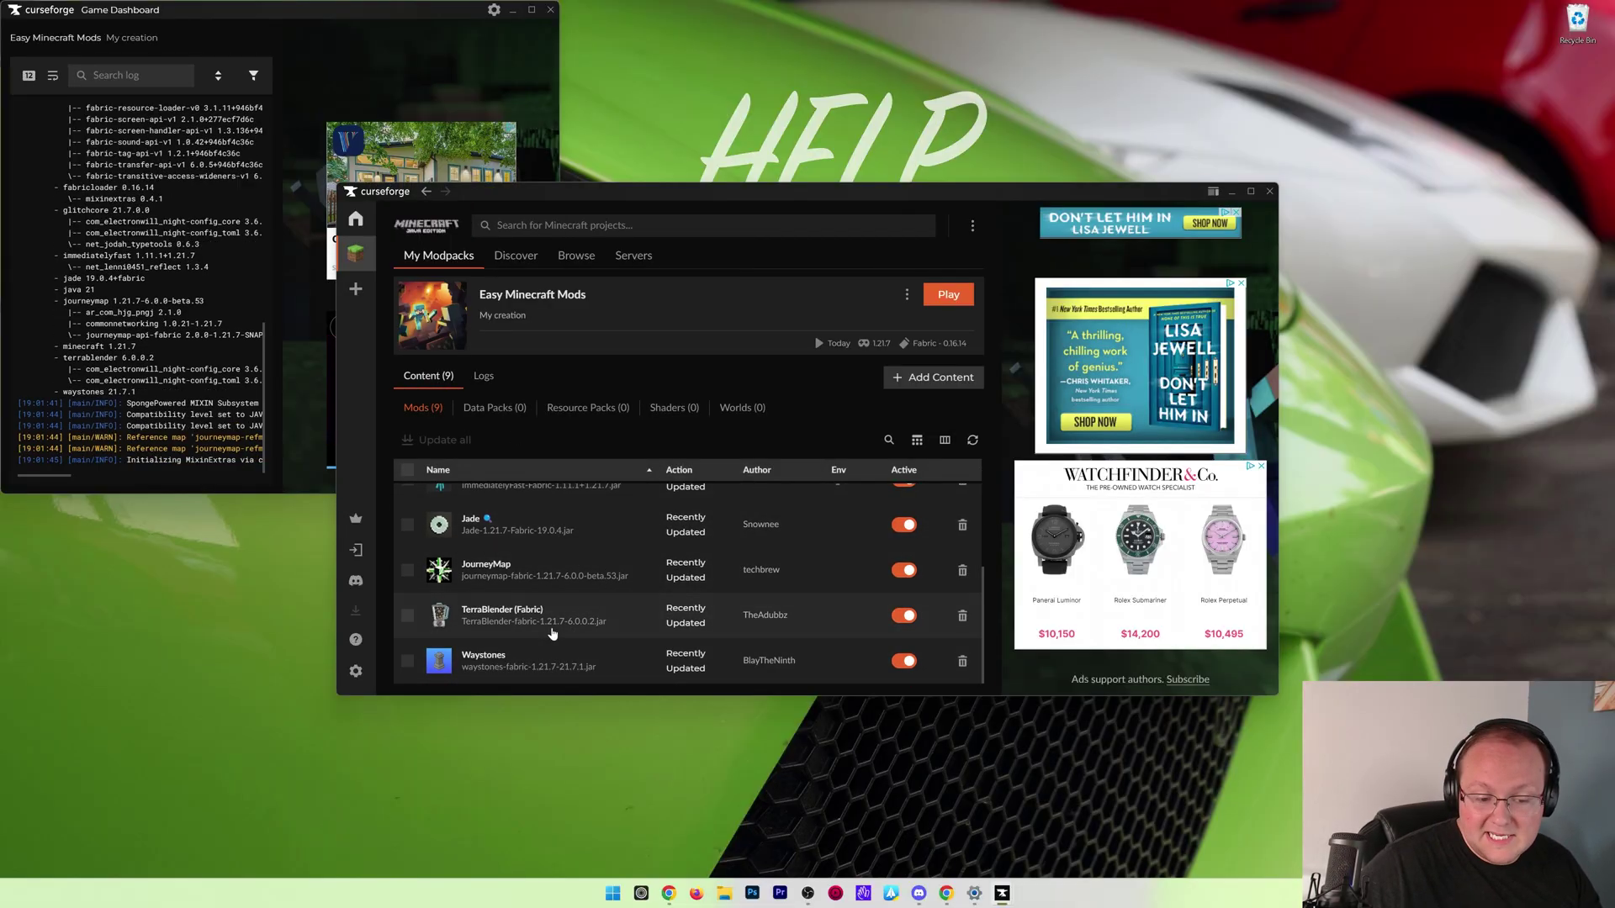
{"action": "scroll", "coordinate": [557, 629], "scroll_direction": "up", "scroll_amount": 3}
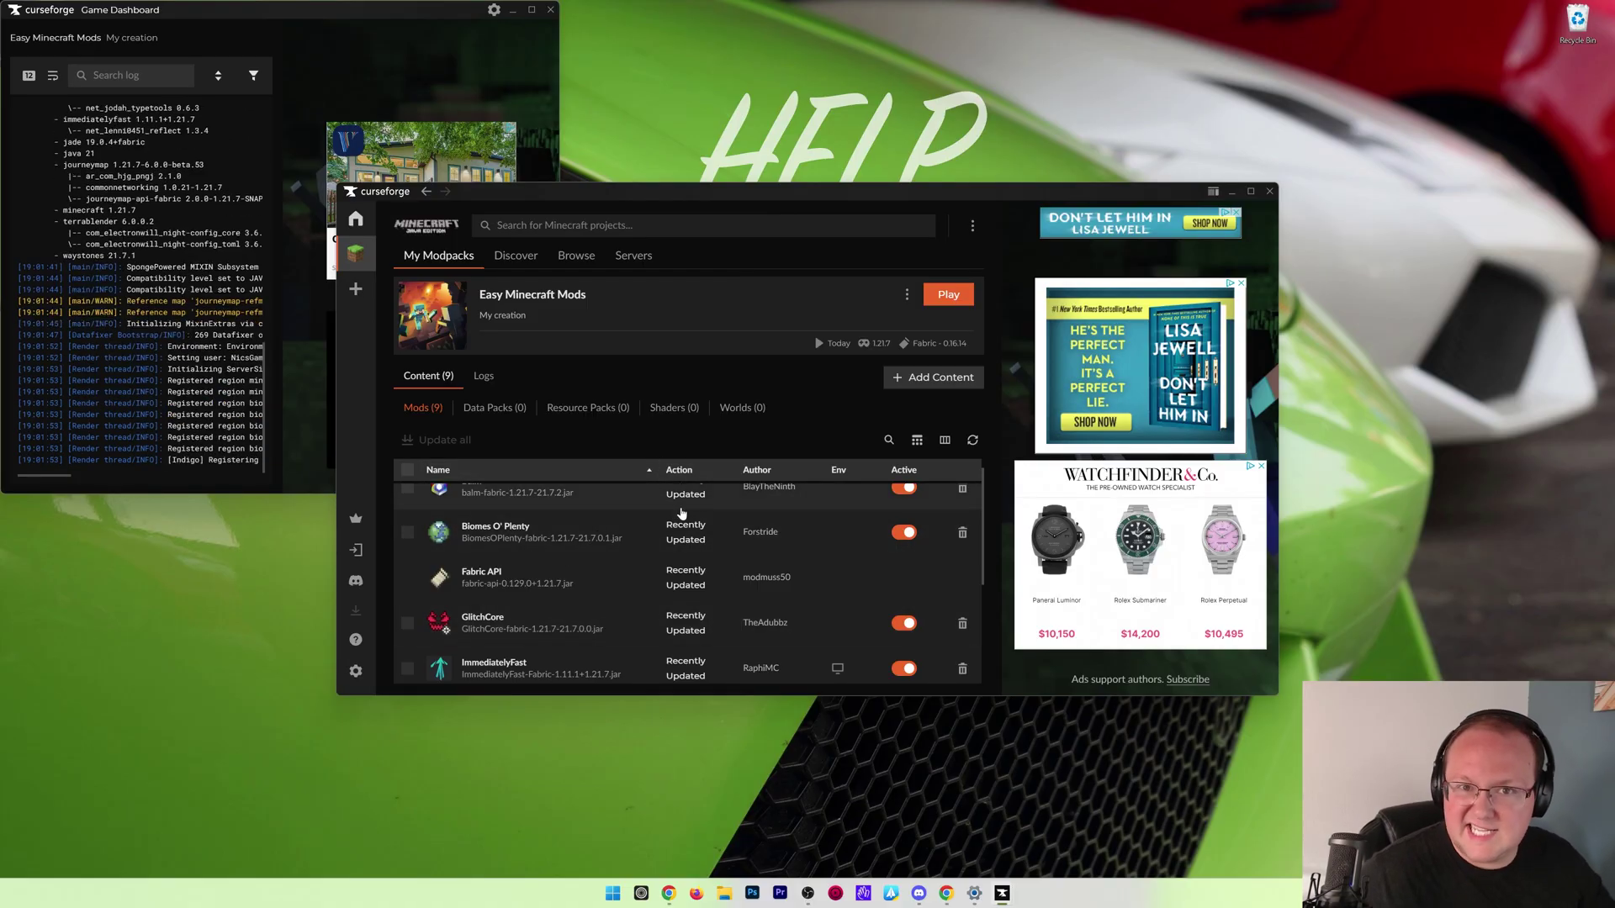
{"action": "scroll", "coordinate": [672, 541], "scroll_direction": "up", "scroll_amount": 1}
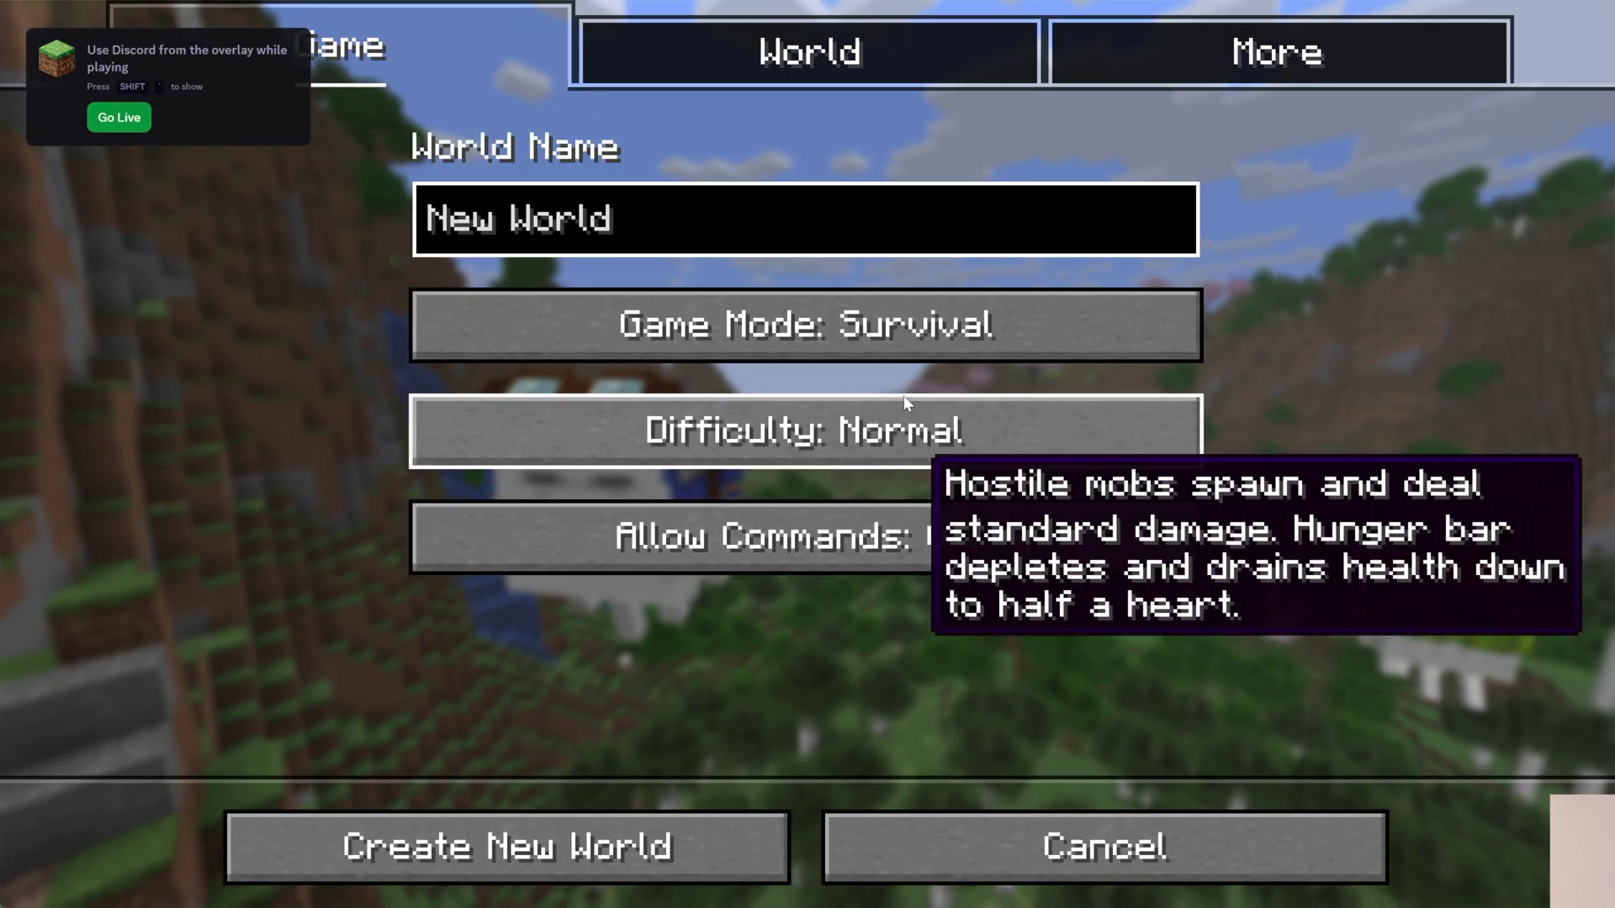
Switch the game mode from Survival to Creative and create the new world.
{"action": "left_click", "coordinate": [896, 328]}
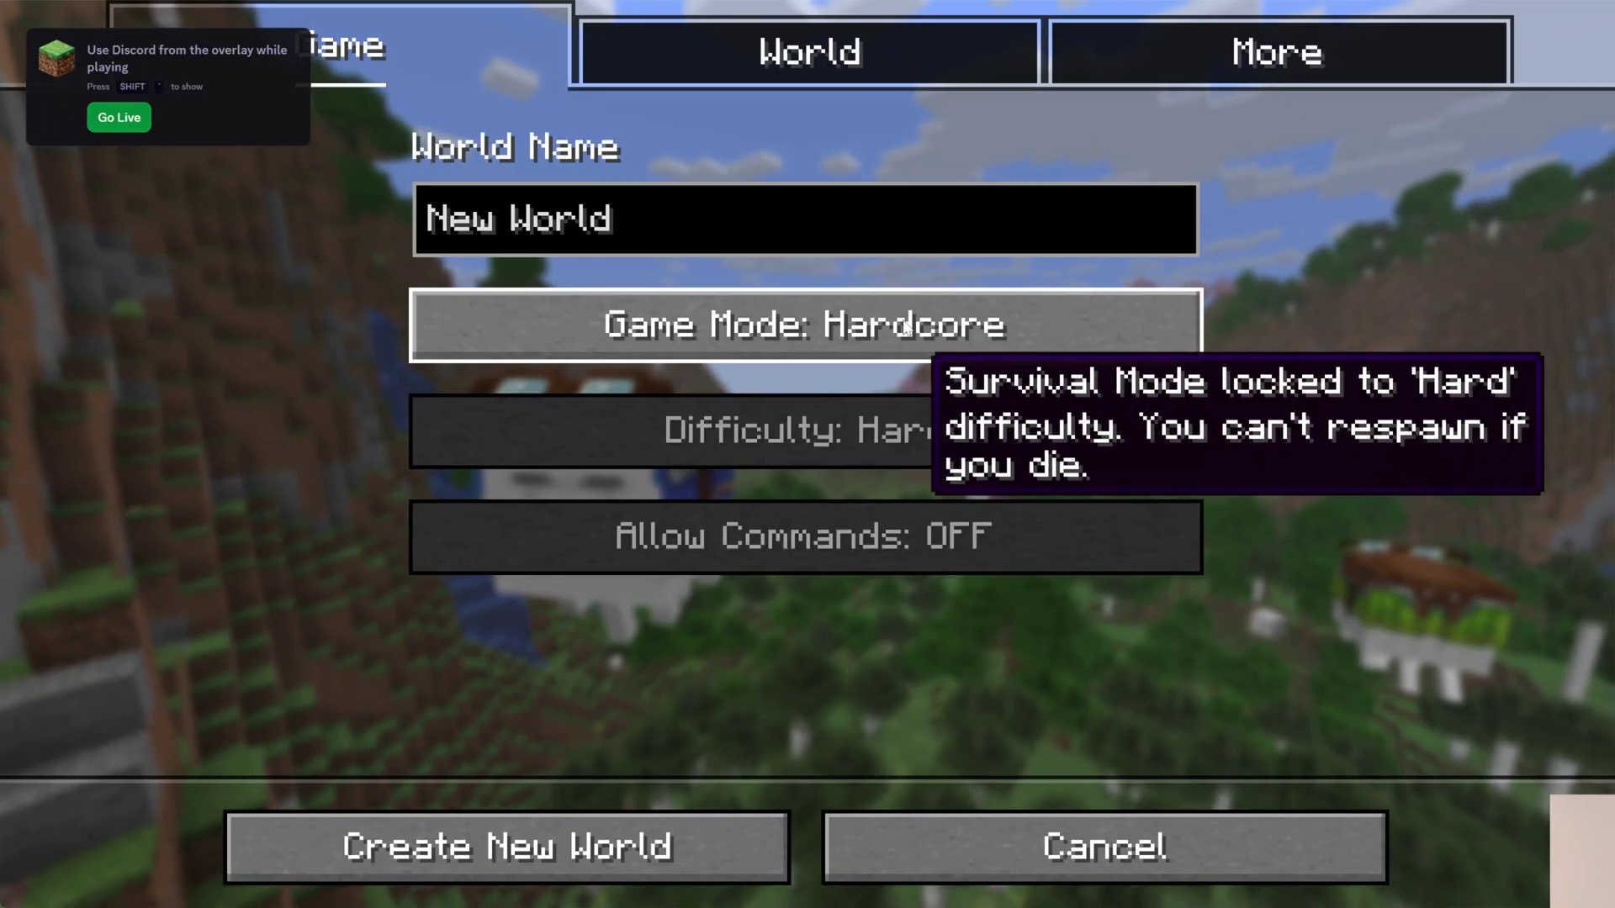
{"action": "left_click", "coordinate": [895, 328]}
{"action": "left_click", "coordinate": [614, 822]}
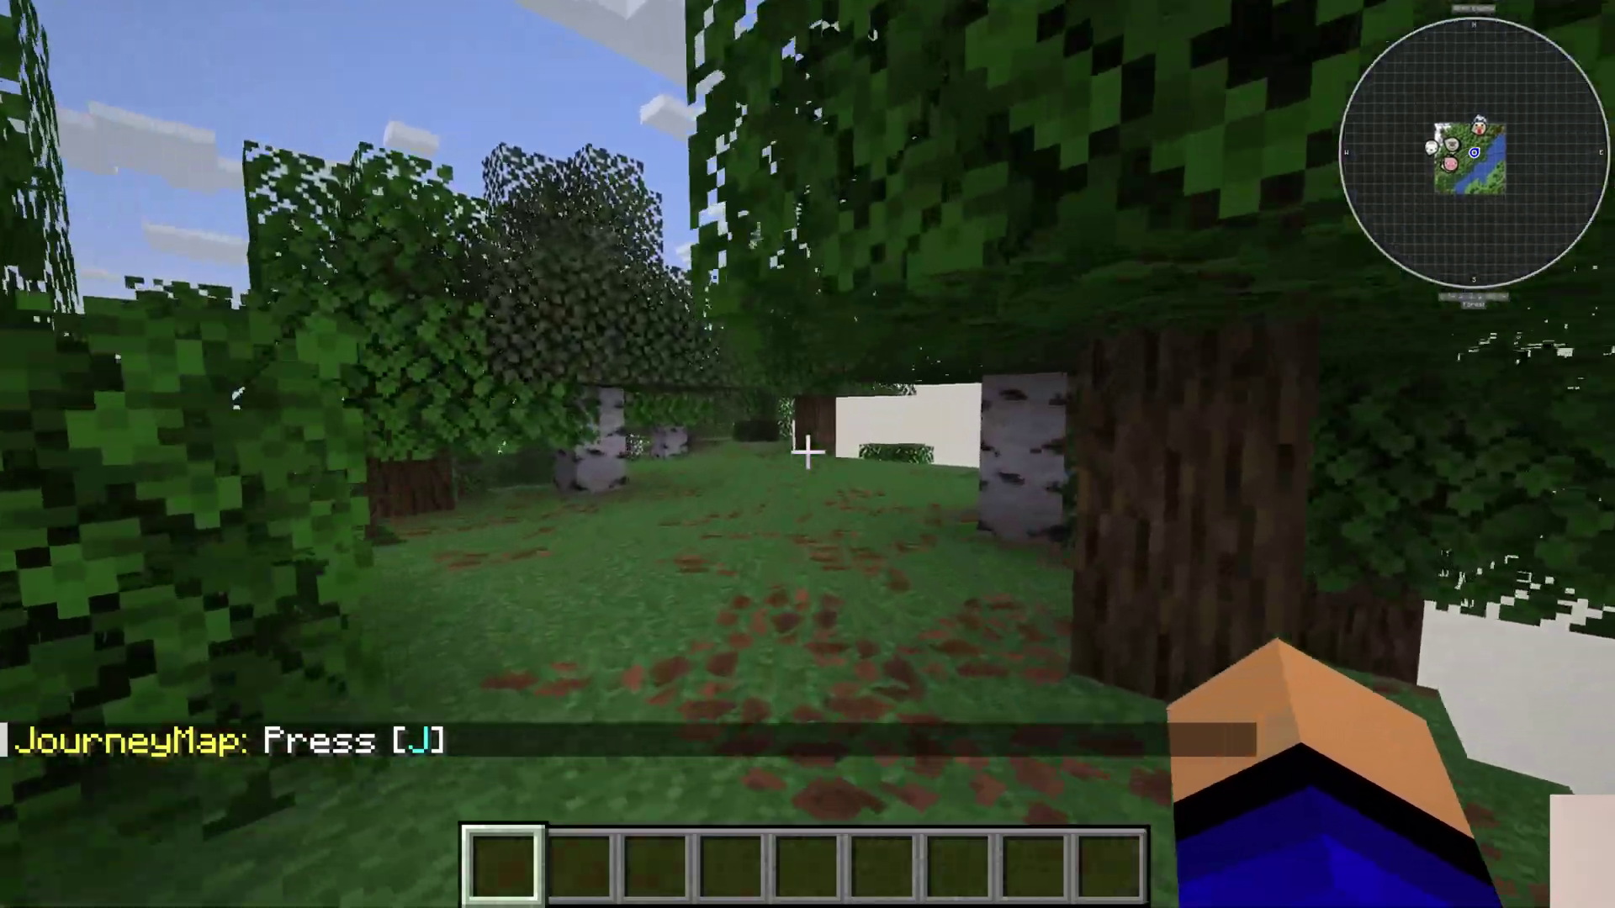
Fly over the forest and snowy taiga, then descend into the Biomes O' Plenty high grass.
{"action": "key", "text": "w"}
{"action": "key", "text": "space"}
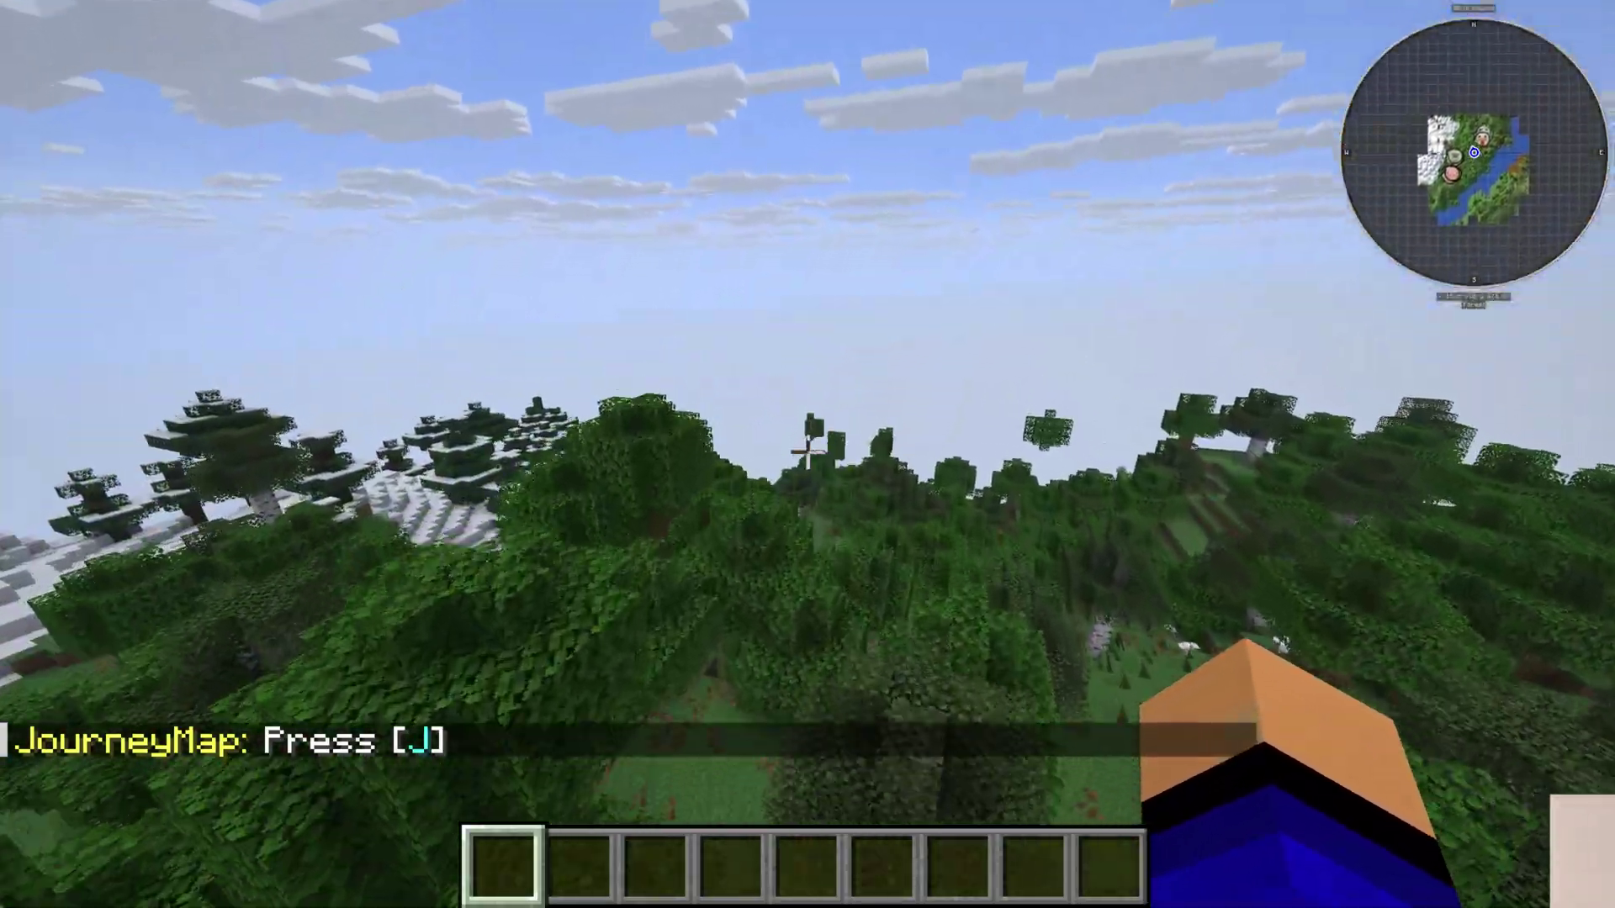
{"action": "key", "text": "w"}
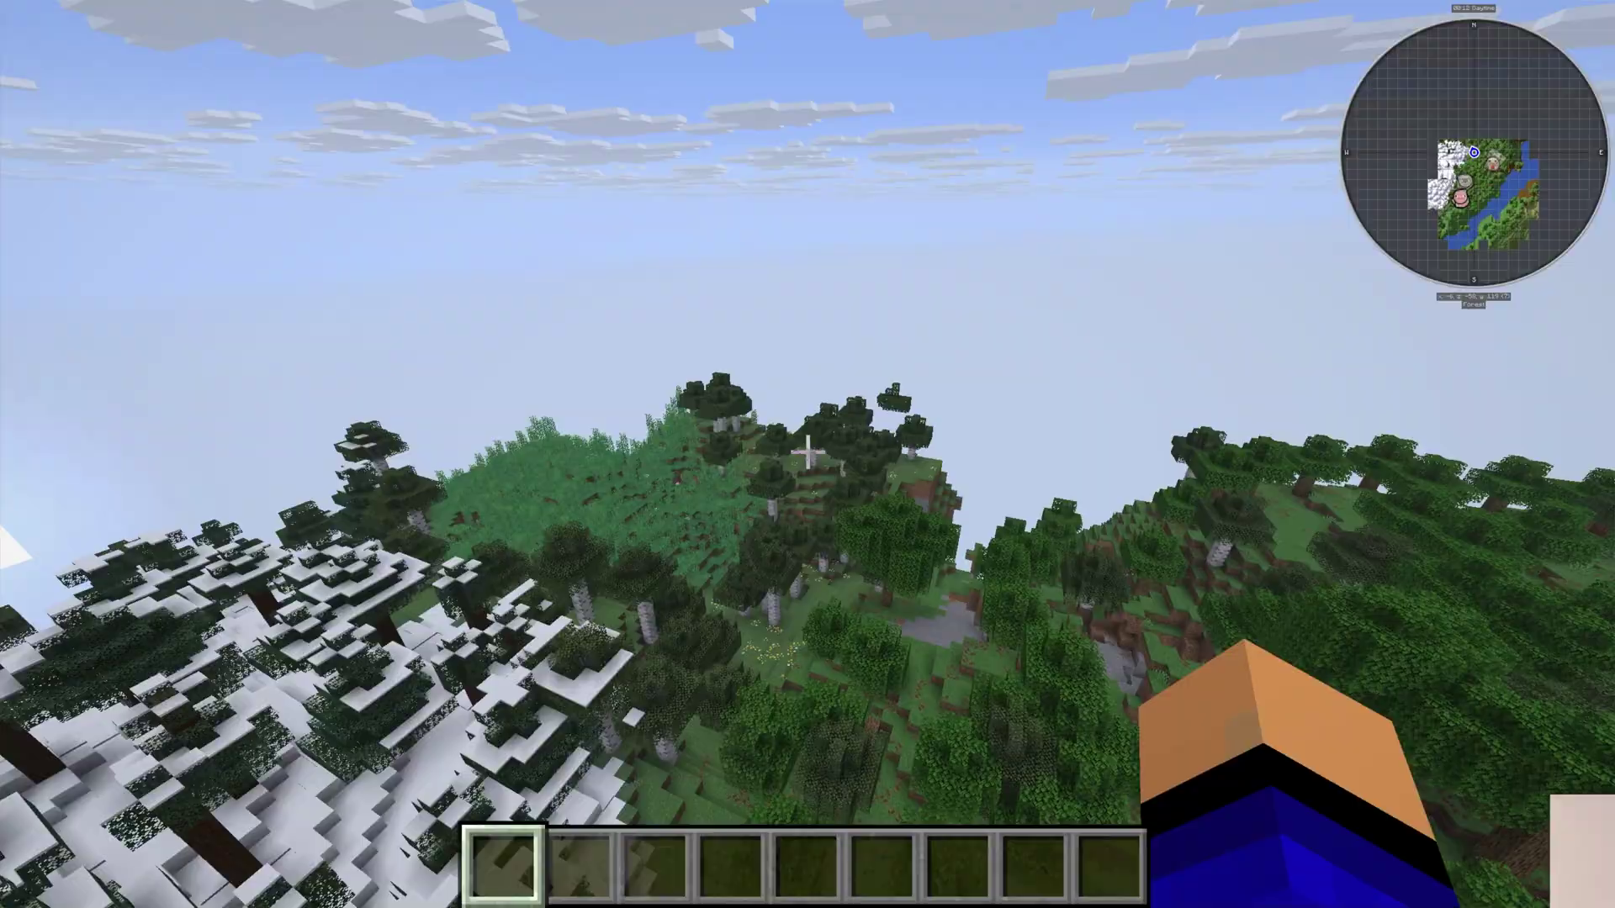
{"action": "key", "text": "w"}
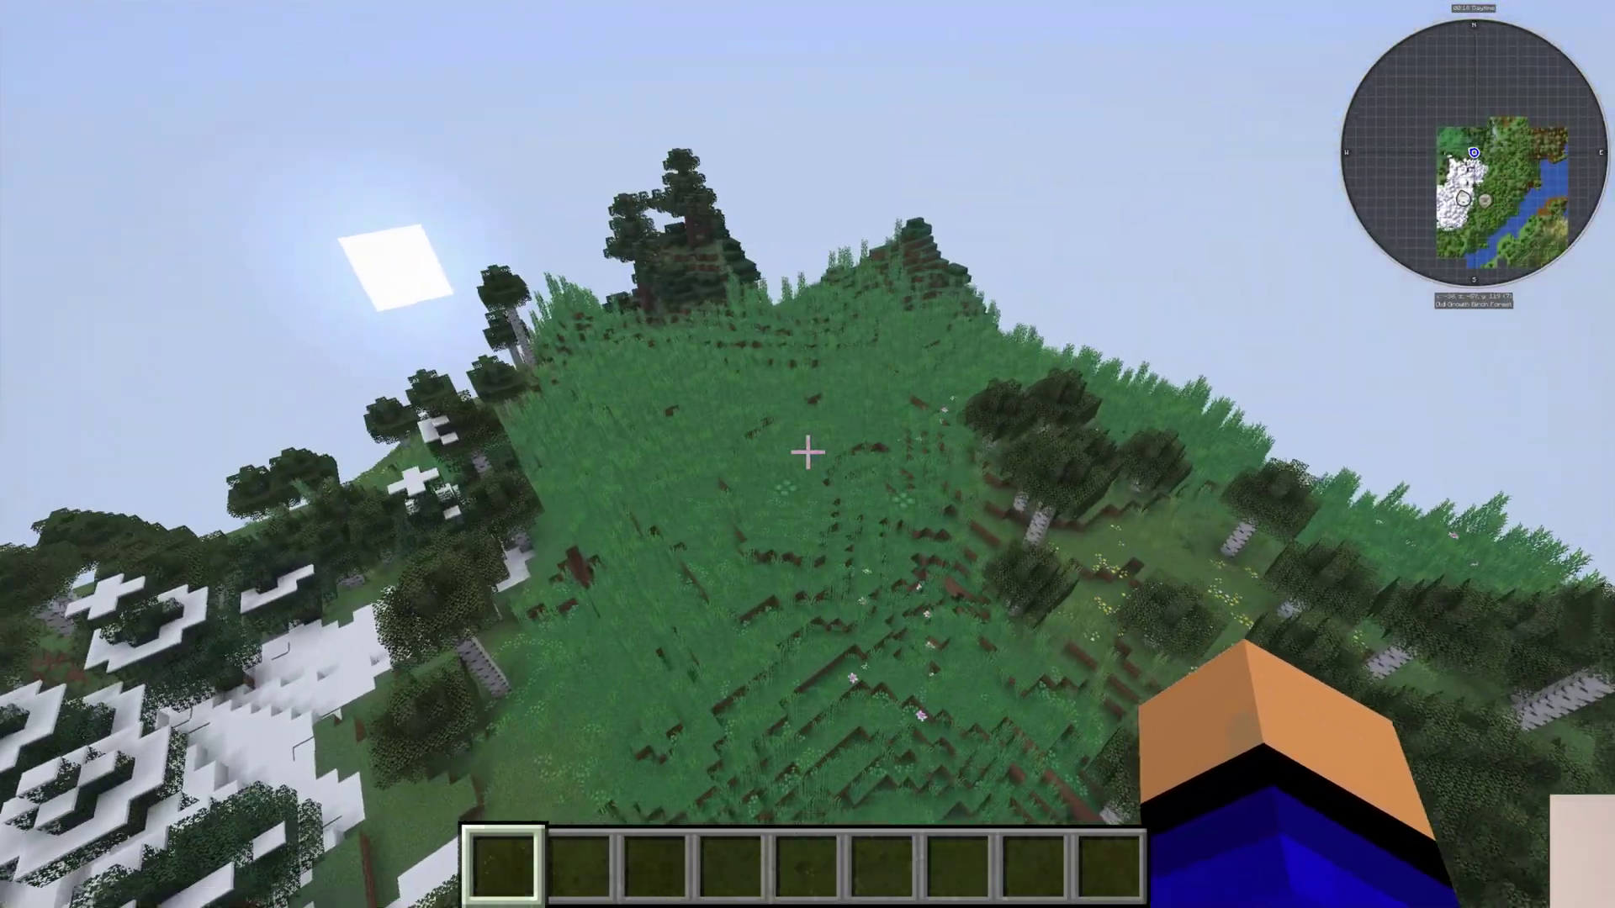
{"action": "key", "text": "shift"}
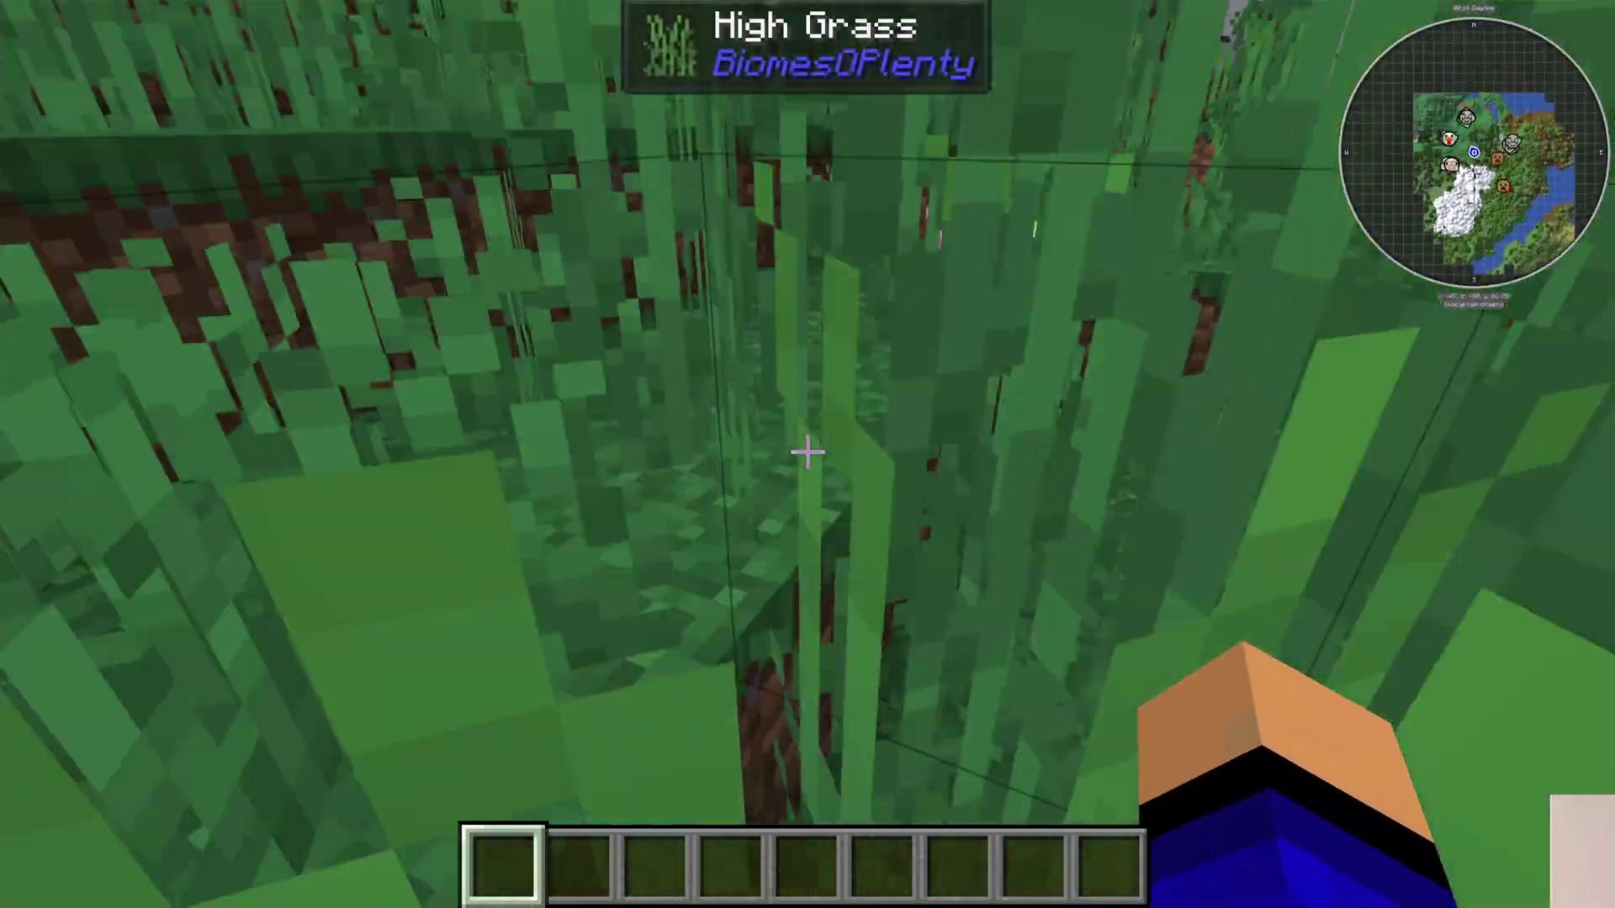